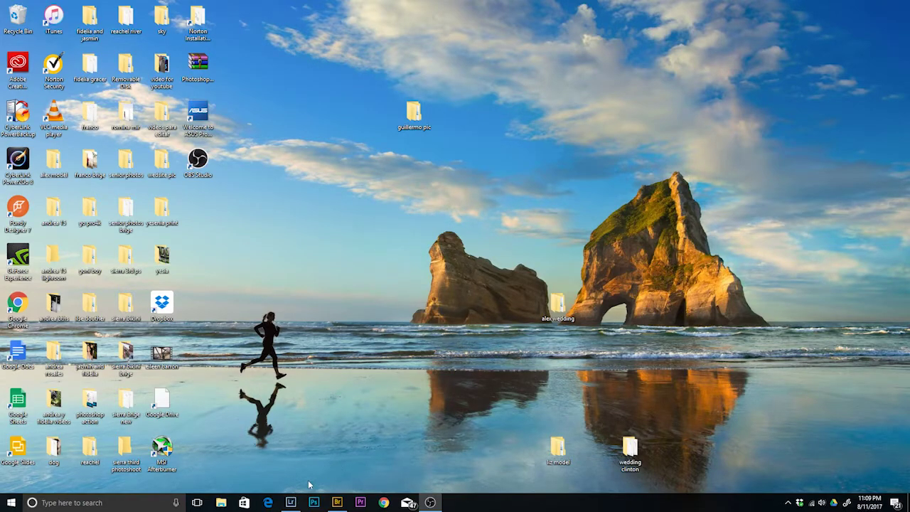
Bring the Lightroom window showing DSC_0149.NEF to the front from the taskbar
left_click(291, 502)
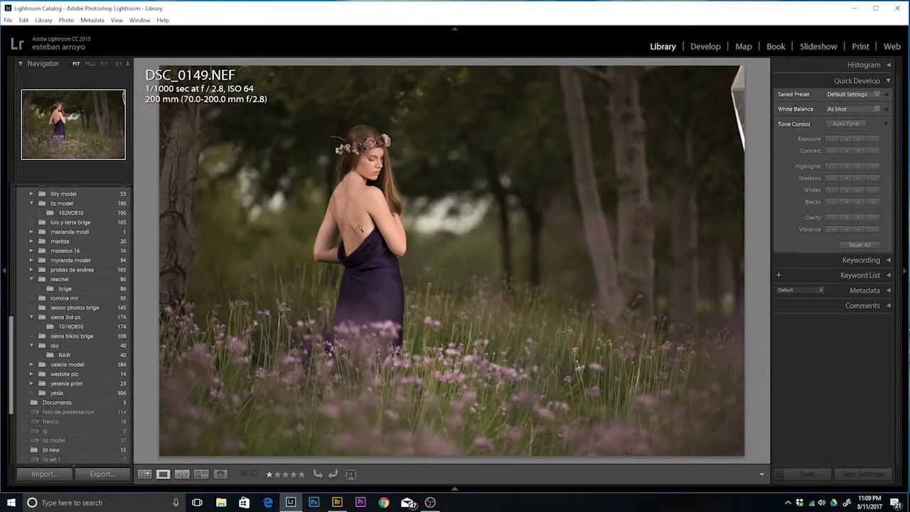
Check the woman's face at 1:1, return to Fit, and open DSC_0149.NEF in Develop
left_click(373, 161)
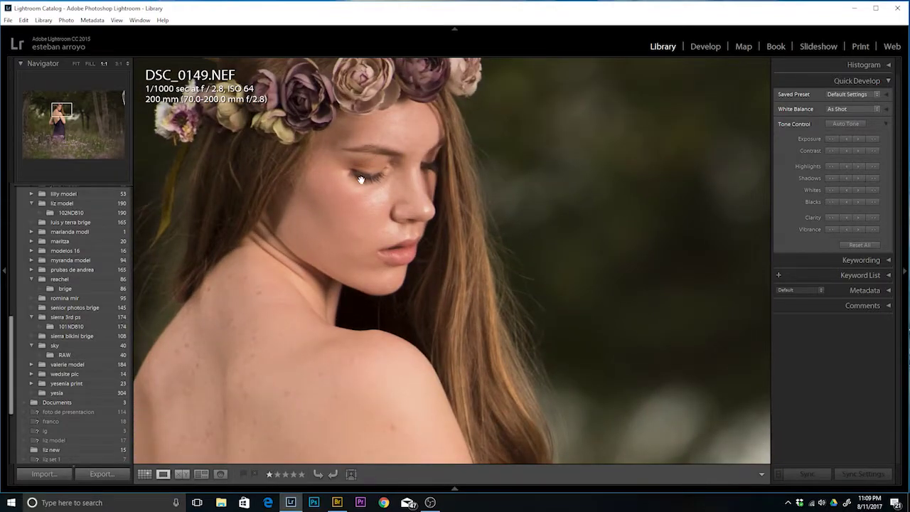
left_click(365, 180)
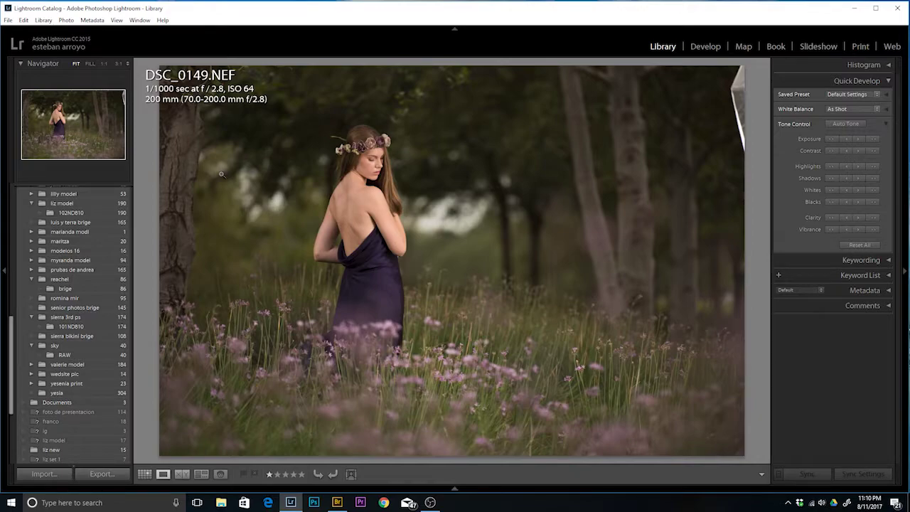
left_click(709, 47)
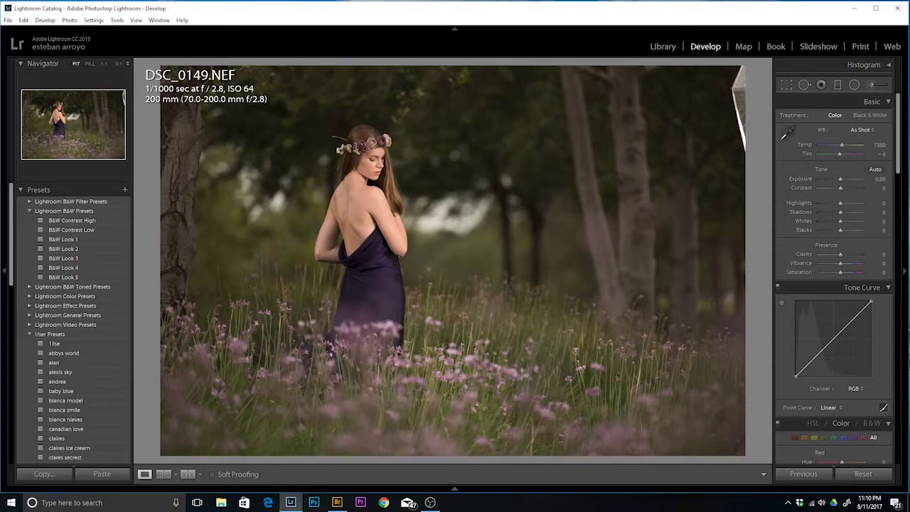
key("Right")
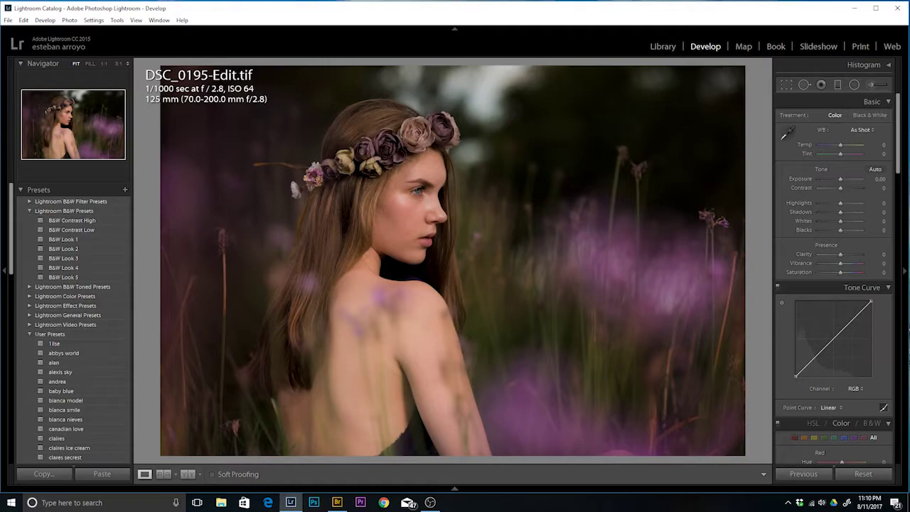
key("Left")
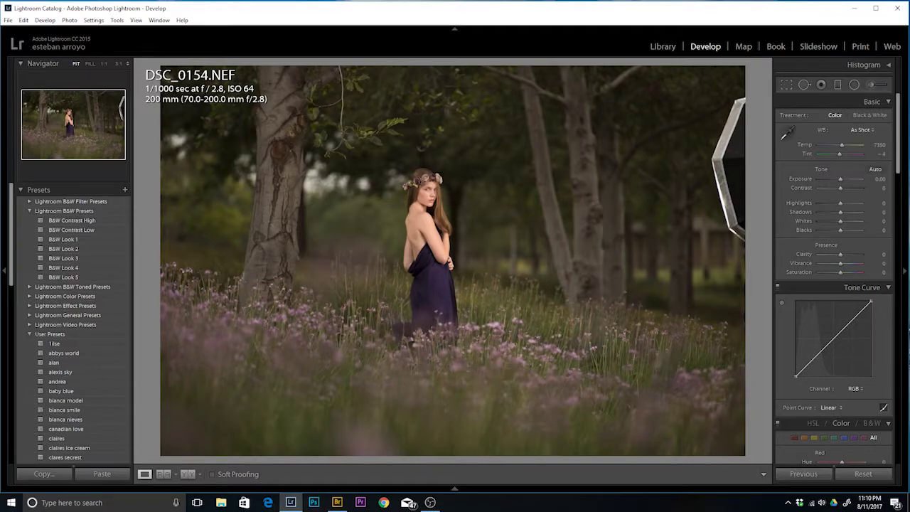
key("Left")
key("Left")
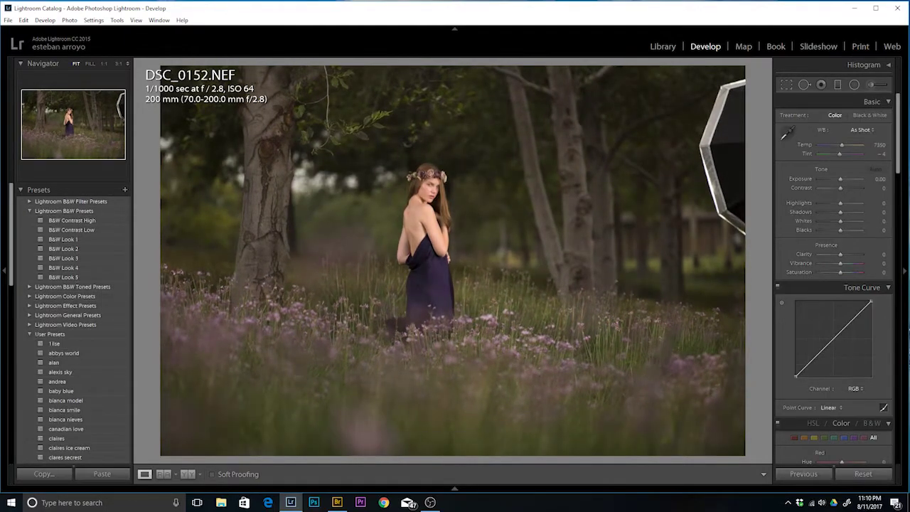
key("Left")
key("Left")
key("Left")
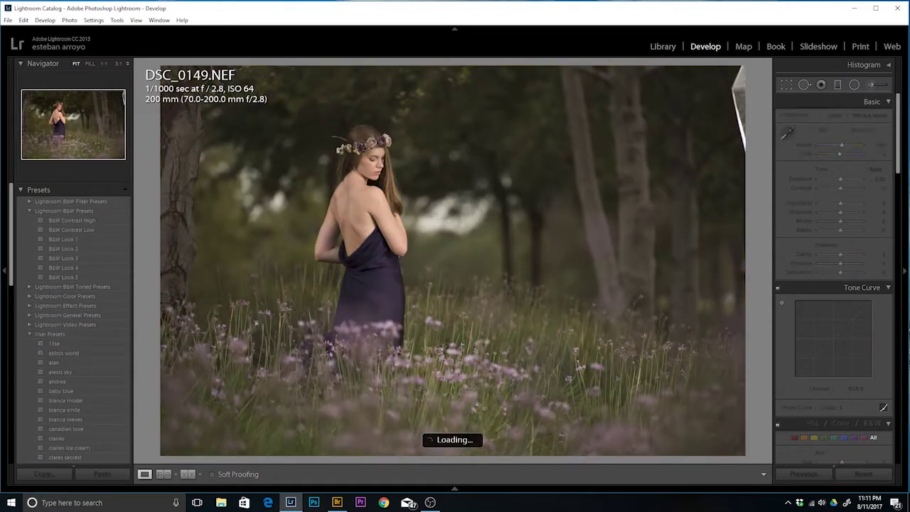
key("Left")
key("Right")
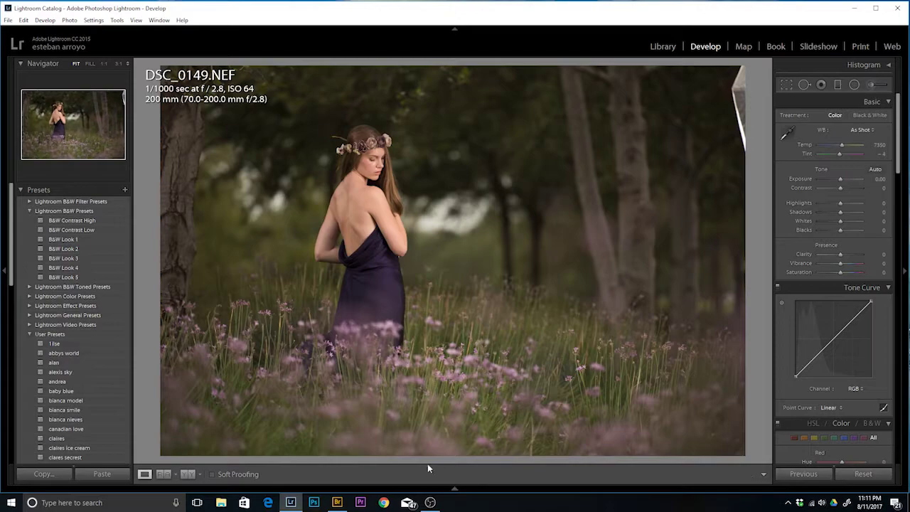
scroll(92, 413, "down", 2)
scroll(93, 413, "down", 3)
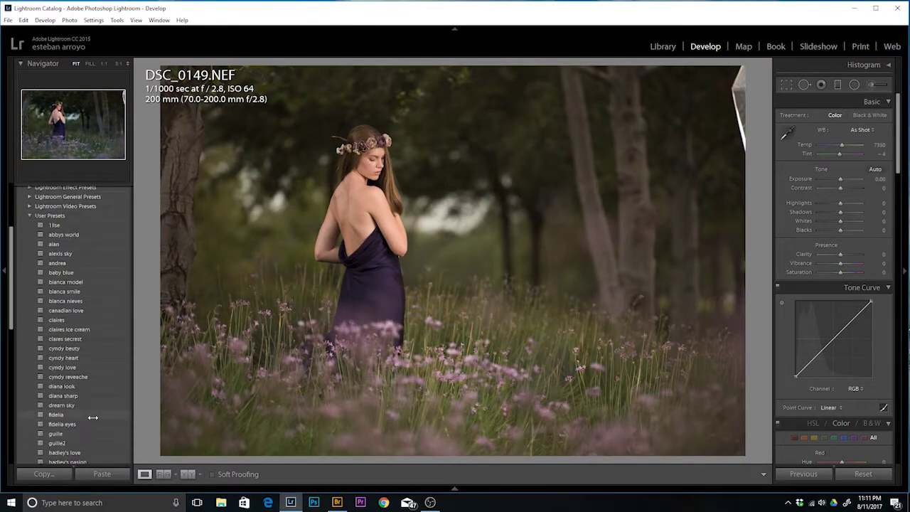
scroll(92, 406, "down", 2)
scroll(90, 398, "down", 3)
scroll(90, 373, "down", 3)
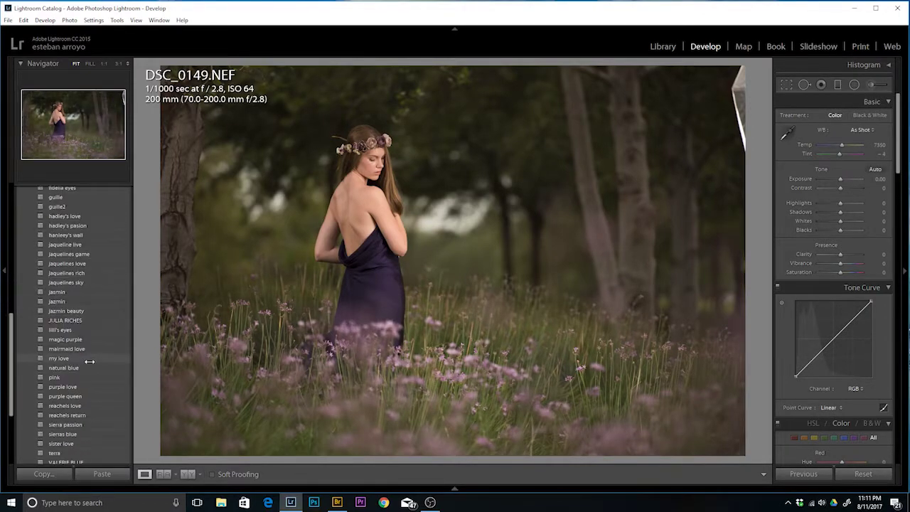
scroll(89, 363, "down", 3)
scroll(90, 363, "down", 3)
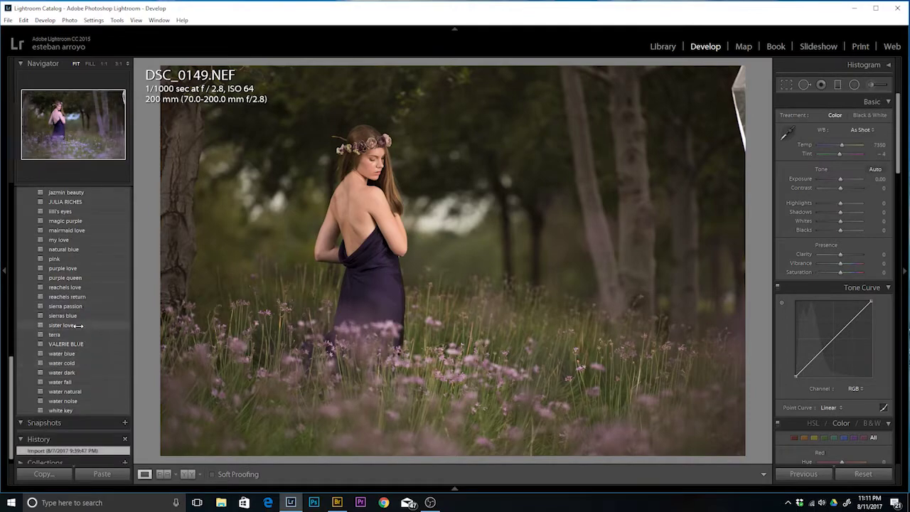
Compare 'purple queen' and 'purple love' in Before/After, then settle on 'purple queen' in Loupe
left_click(92, 278)
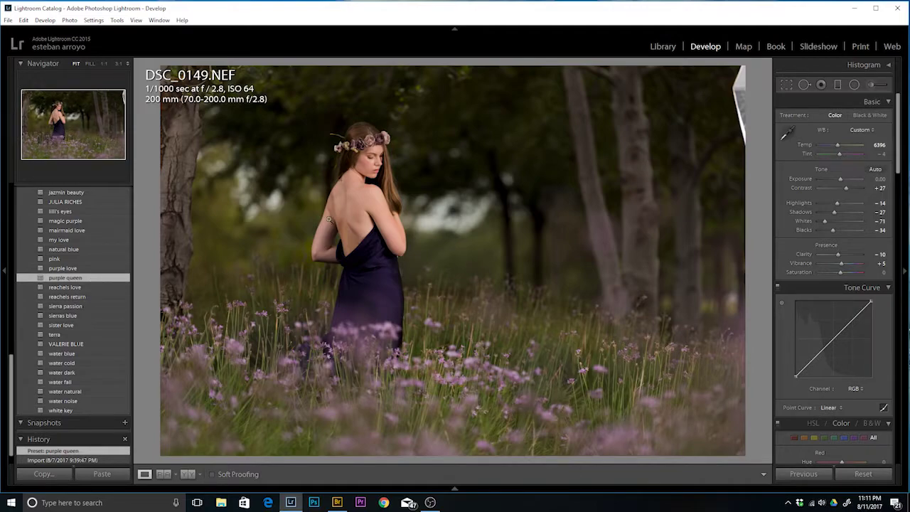
key("y")
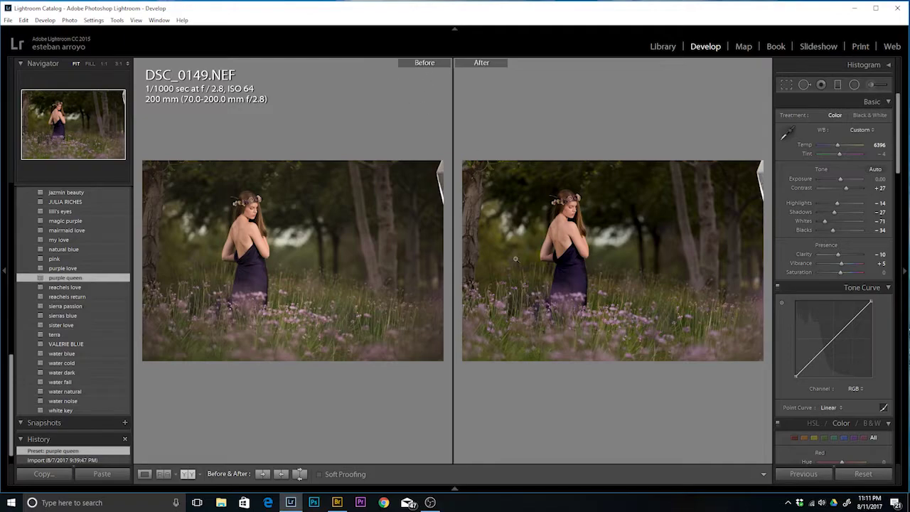
left_click(568, 210)
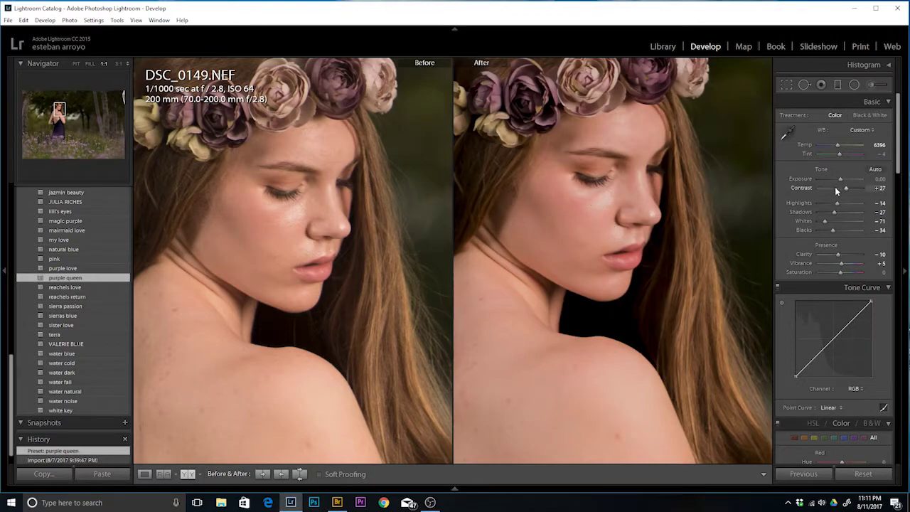
left_click(612, 229)
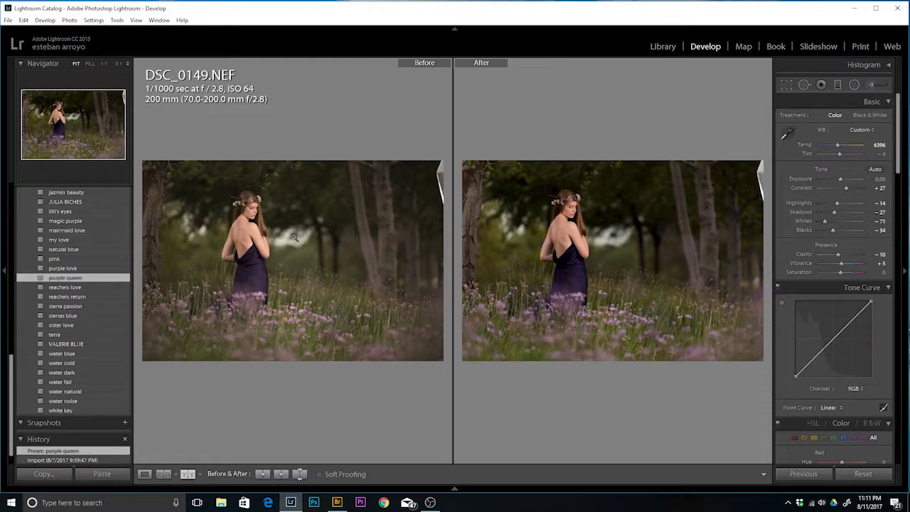
left_click(77, 269)
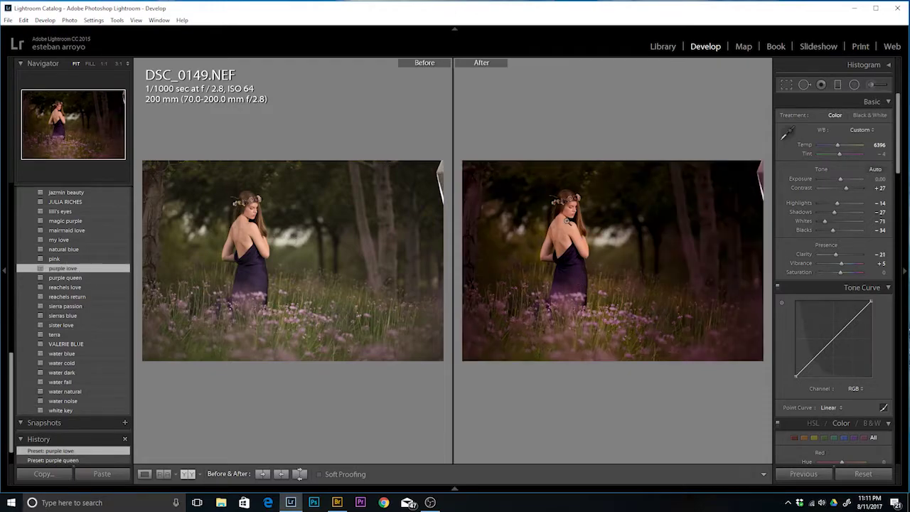
left_click(566, 221)
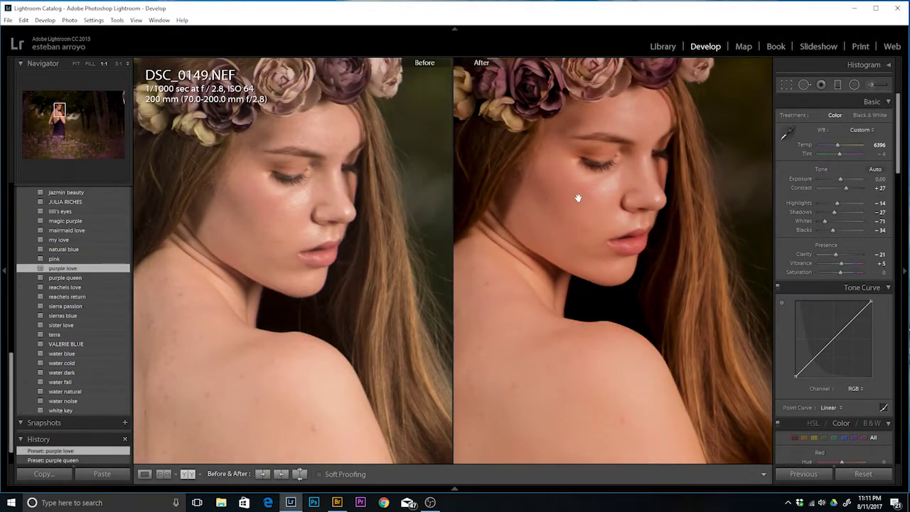
left_click(579, 193)
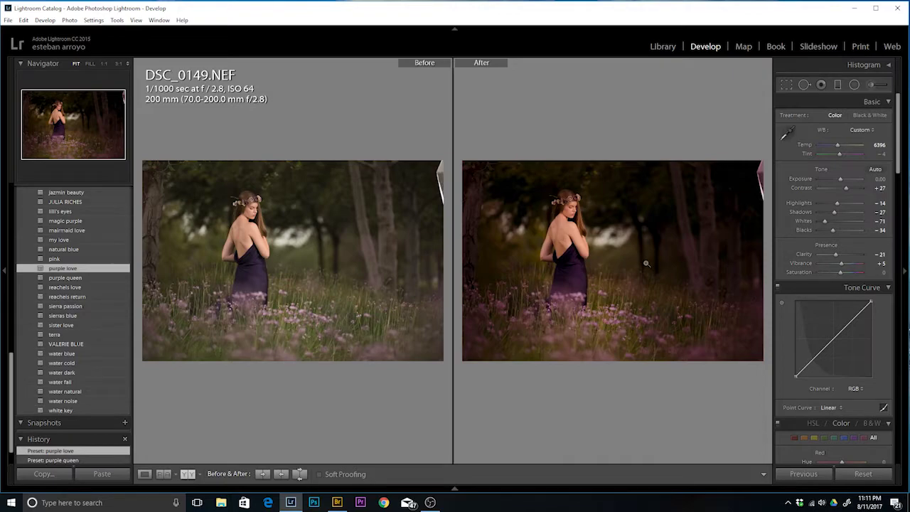
left_click(71, 278)
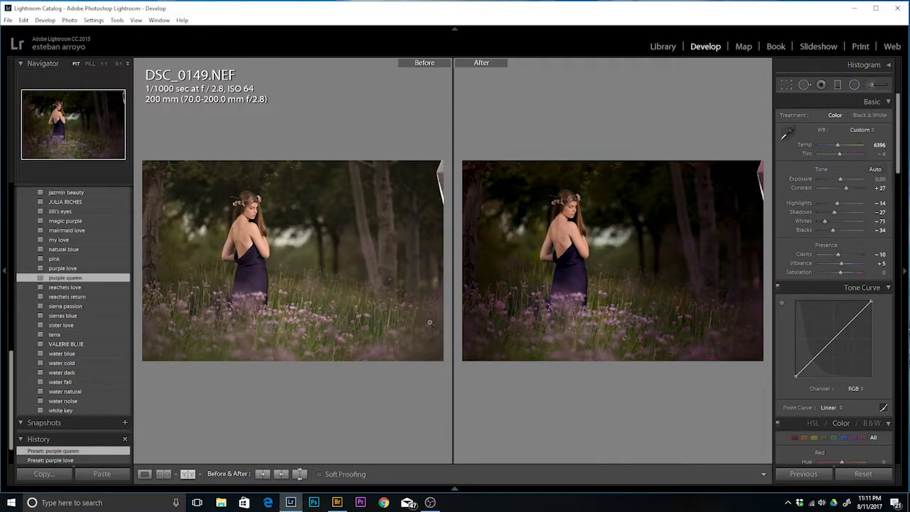
key("y")
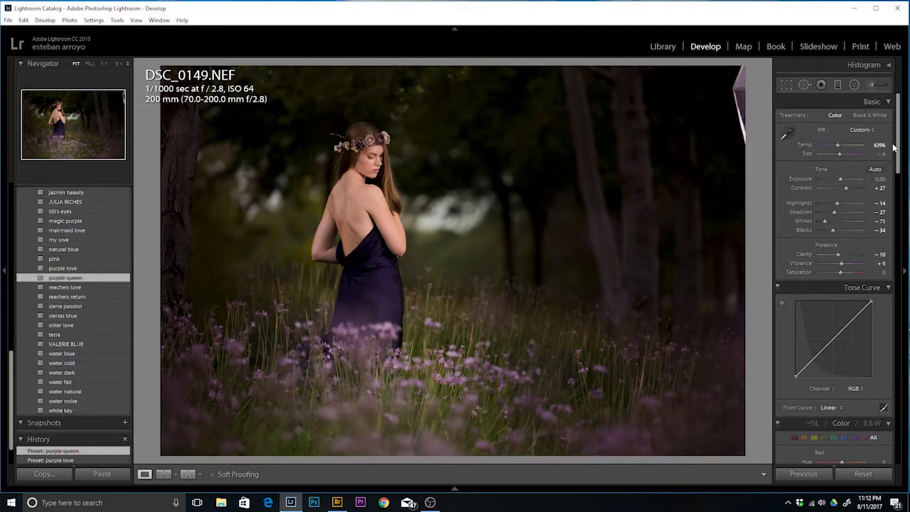
Lower Red saturation in HSL and set Sharpening Amount to 73, undoing an accidental reset
left_click_drag(893, 156, 889, 226)
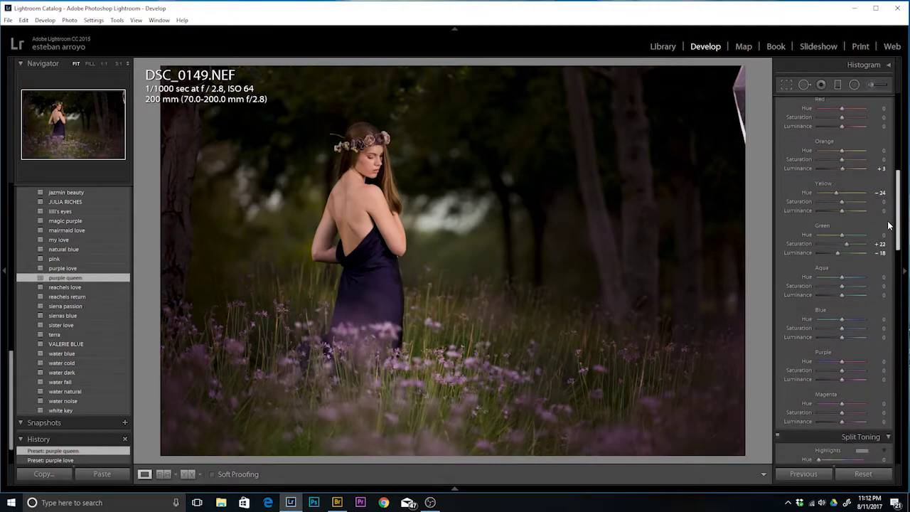
left_click_drag(842, 118, 840, 117)
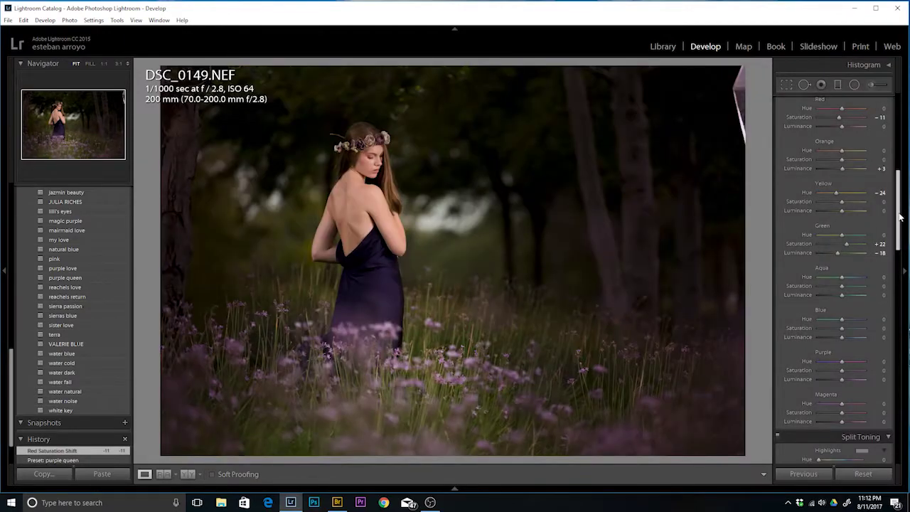
left_click_drag(902, 206, 895, 307)
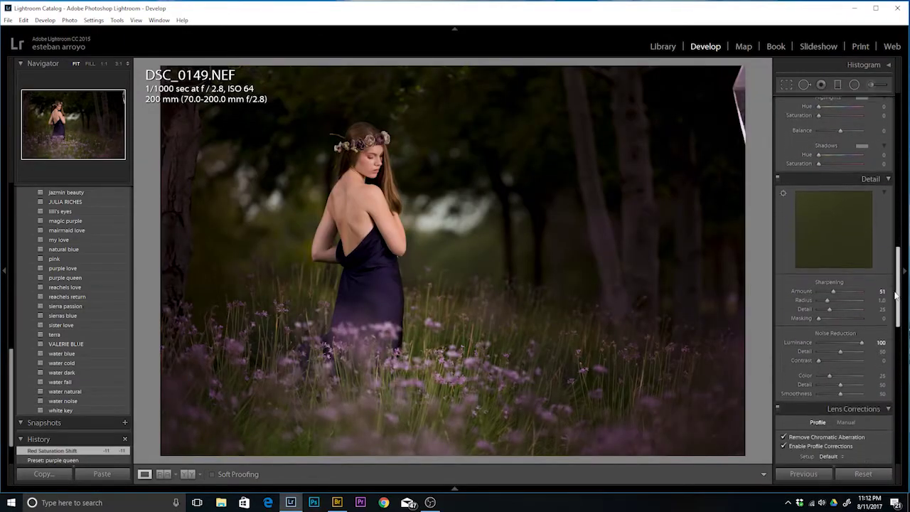
scroll(893, 307, "down", 1)
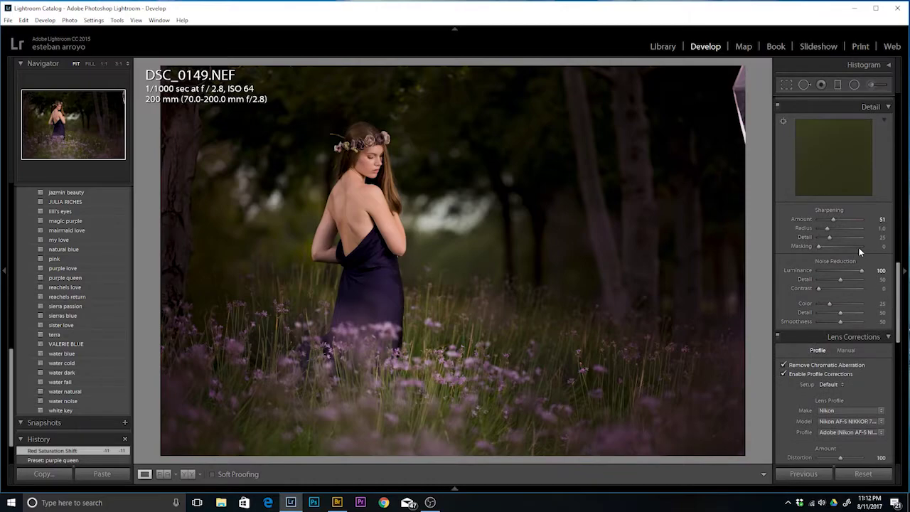
left_click_drag(834, 220, 840, 221)
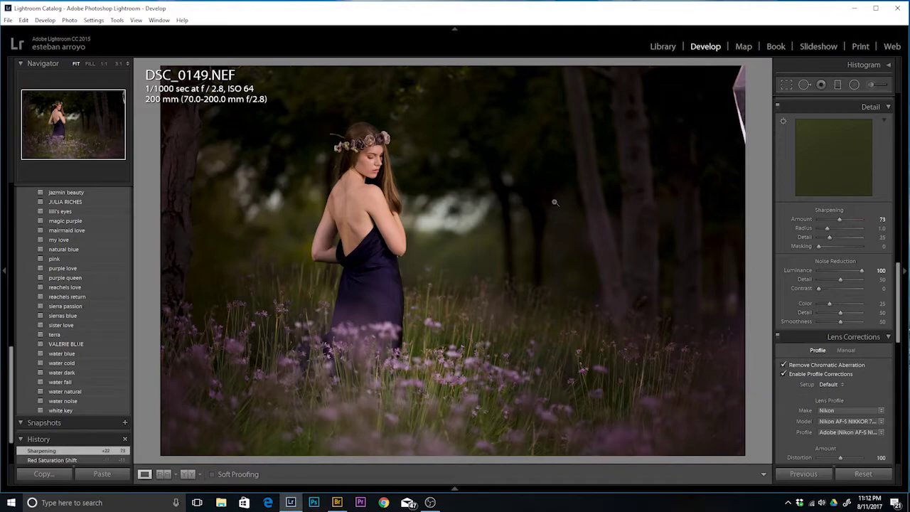
left_click(861, 479)
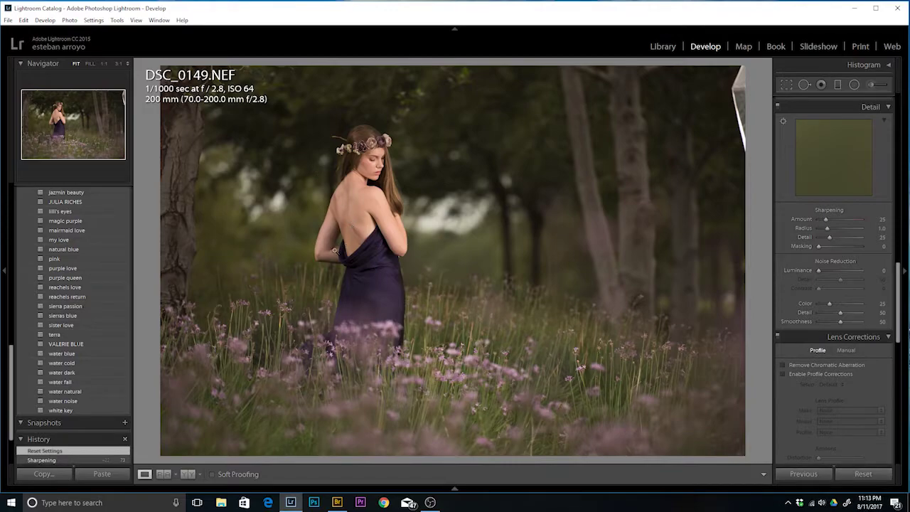
key("ctrl+z")
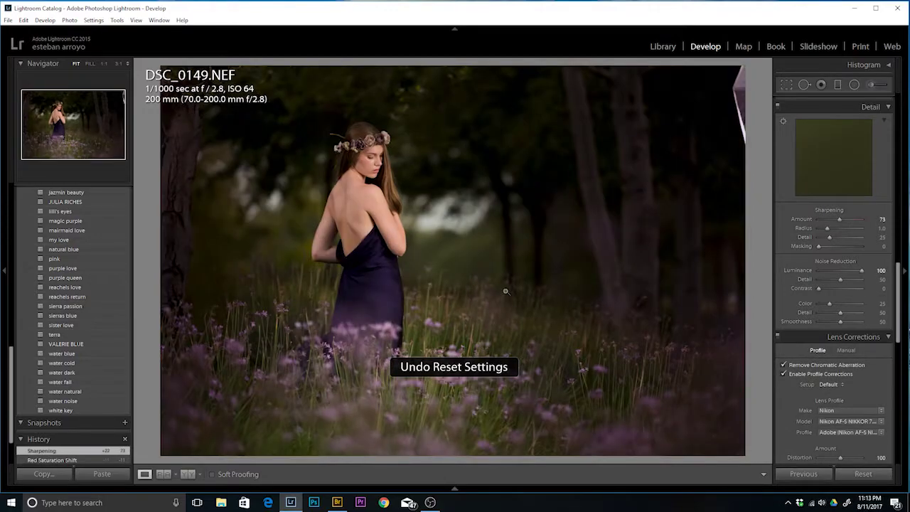
Send DSC_0149.NEF to Photoshop CC 2017 via Edit In
right_click(395, 201)
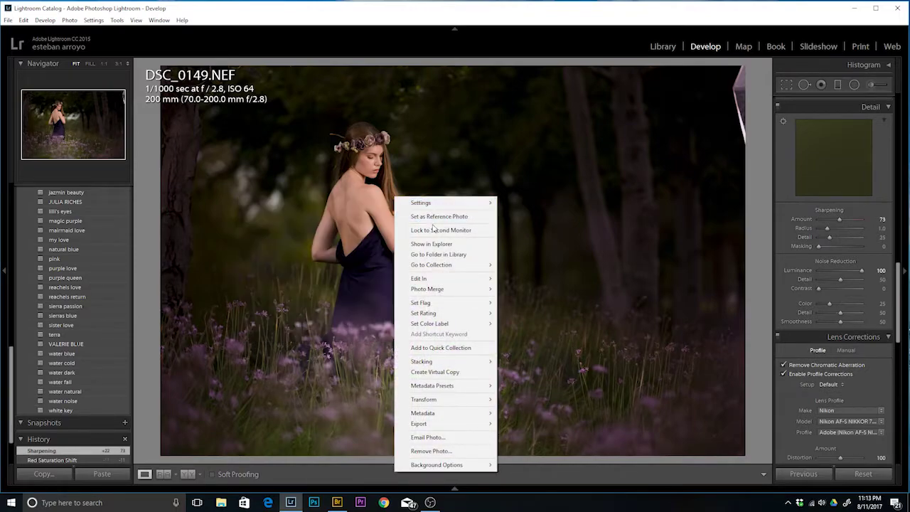
mouse_move(441, 278)
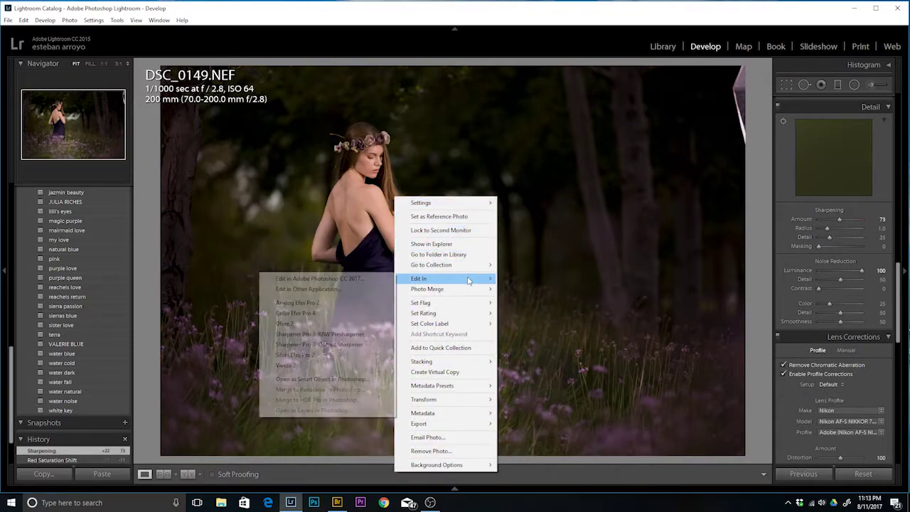
left_click(385, 278)
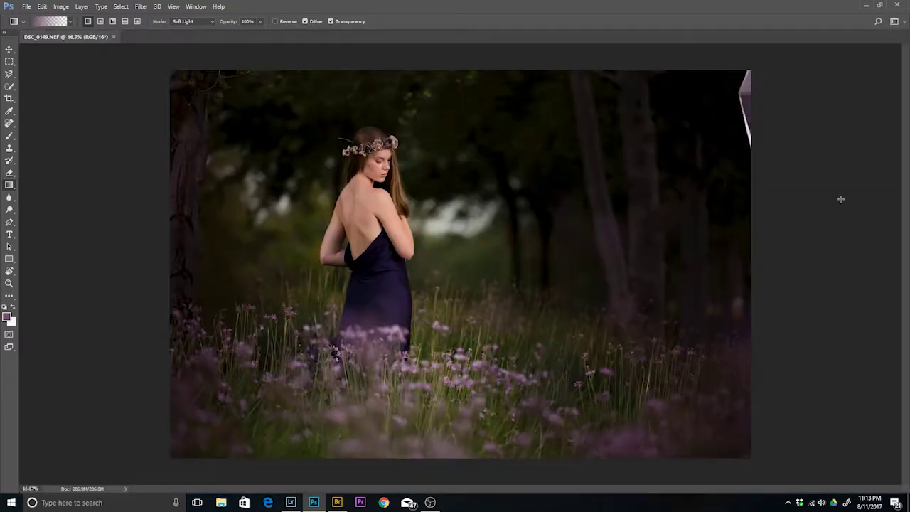
Show the Layers panel, unlock the Background as Layer 0, and duplicate it to Layer 0 copy
scroll(841, 199, "up", 1)
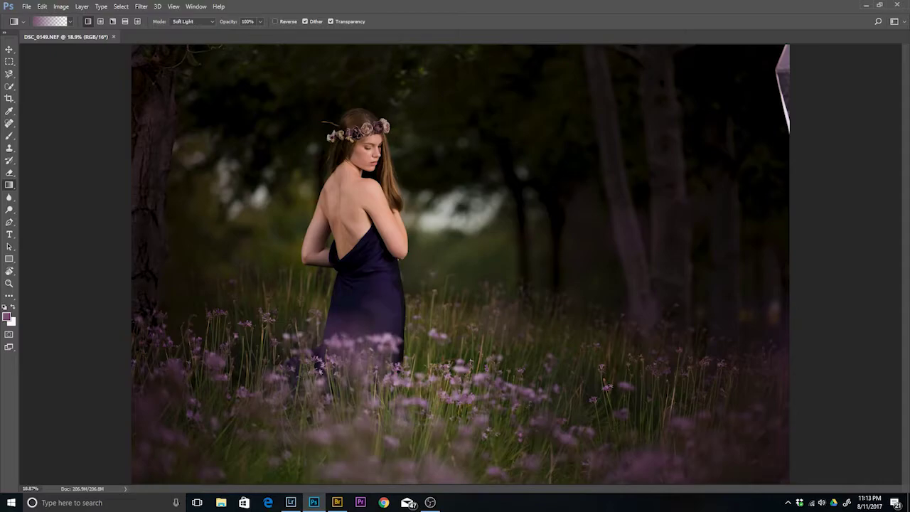
left_click(195, 7)
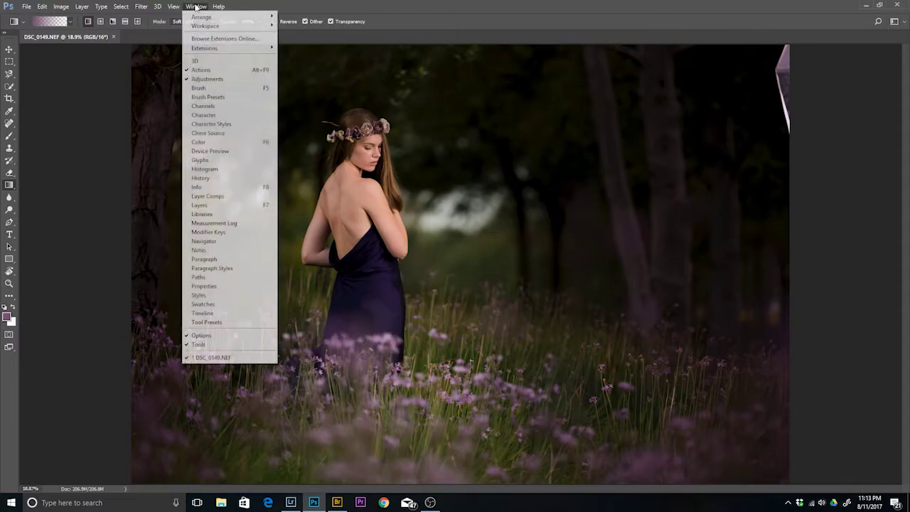
left_click(203, 106)
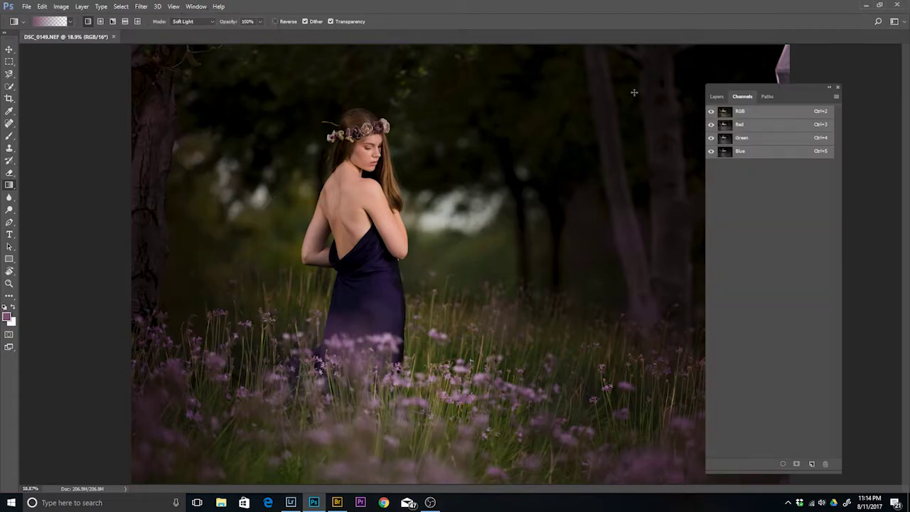
left_click(716, 97)
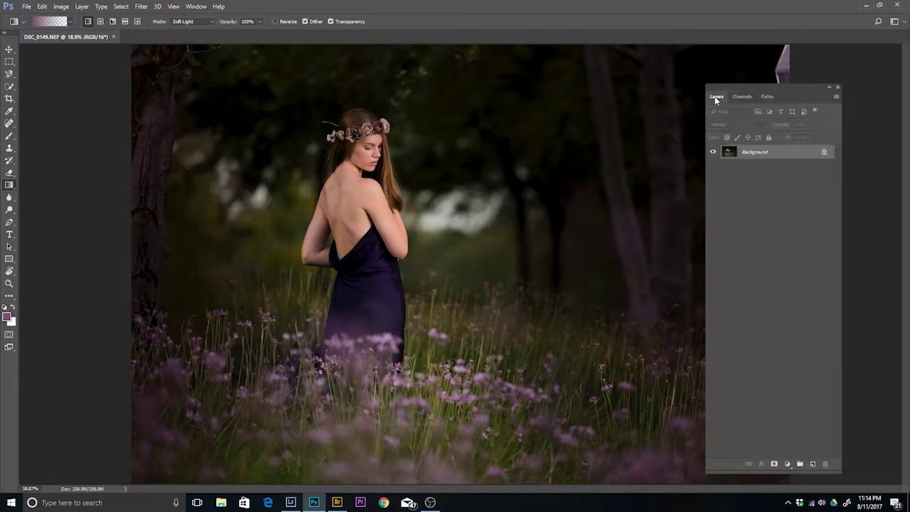
left_click_drag(796, 97, 830, 64)
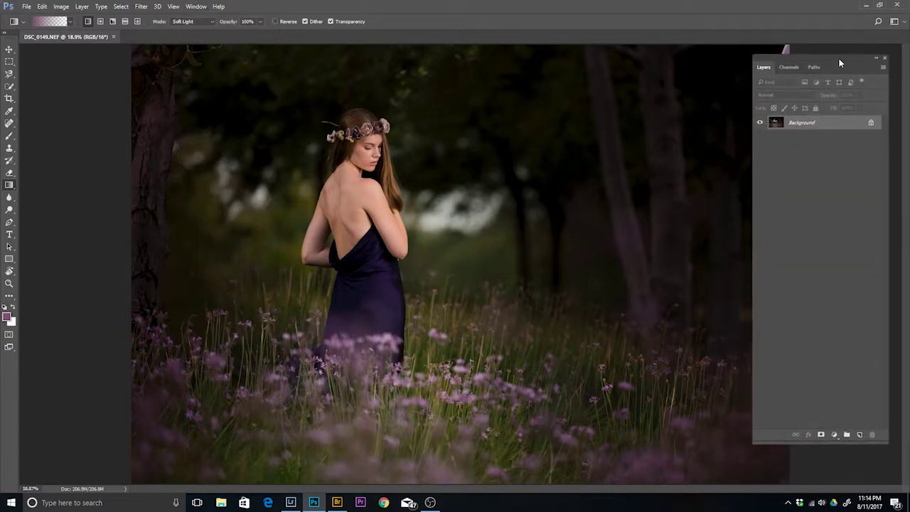
left_click(859, 120)
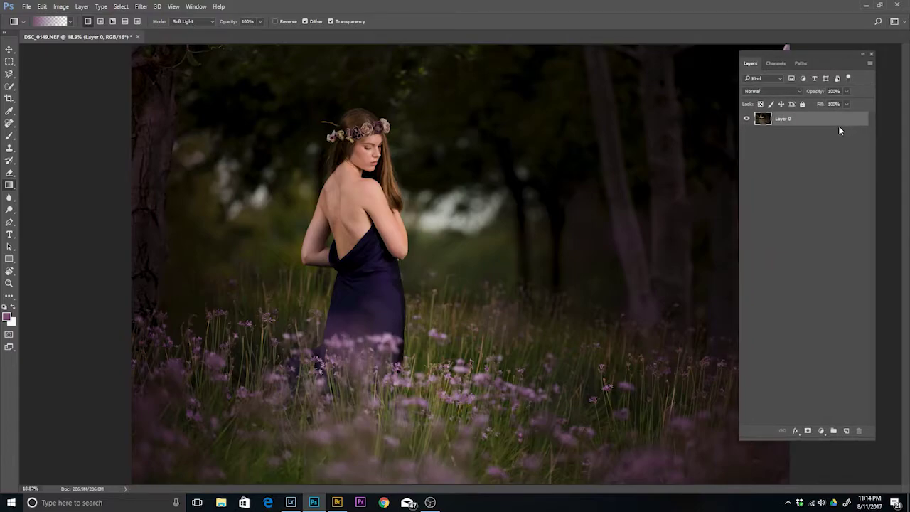
key("ctrl+j")
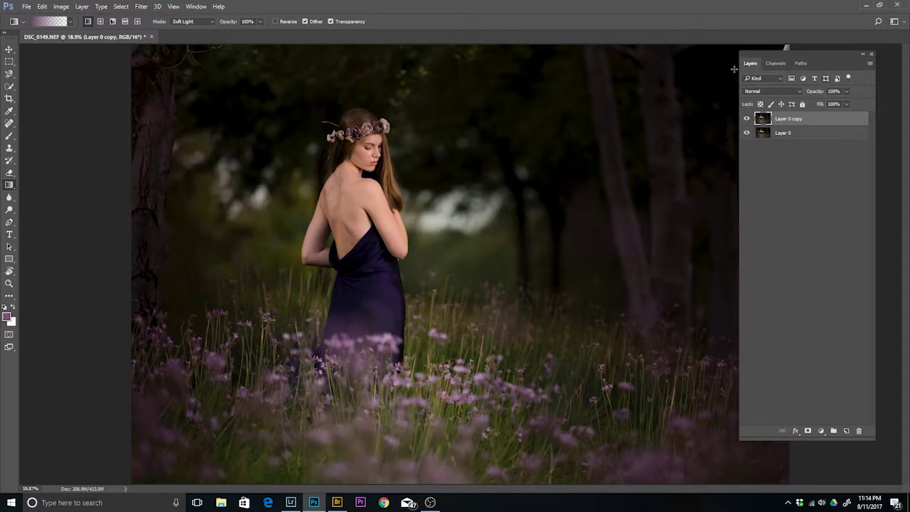
left_click_drag(831, 54, 847, 59)
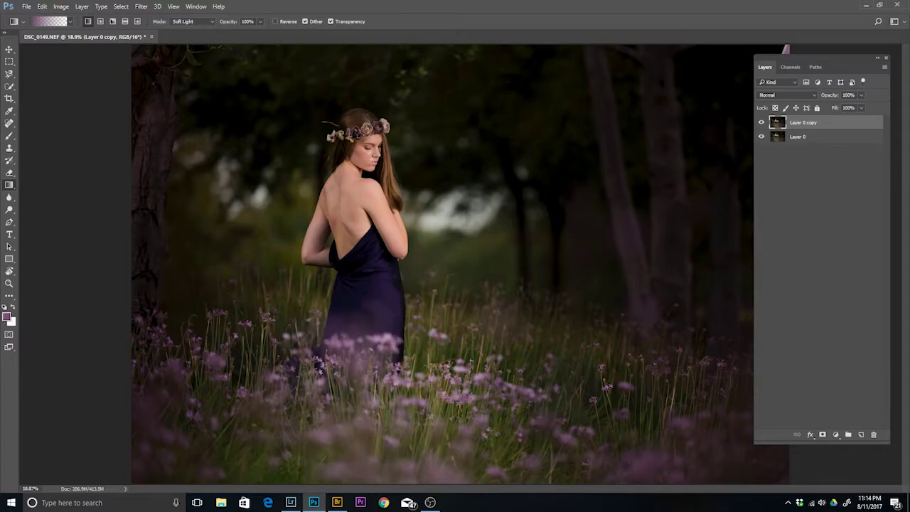
Zoom in to 66.7% and bring the woman's back into view
key("z")
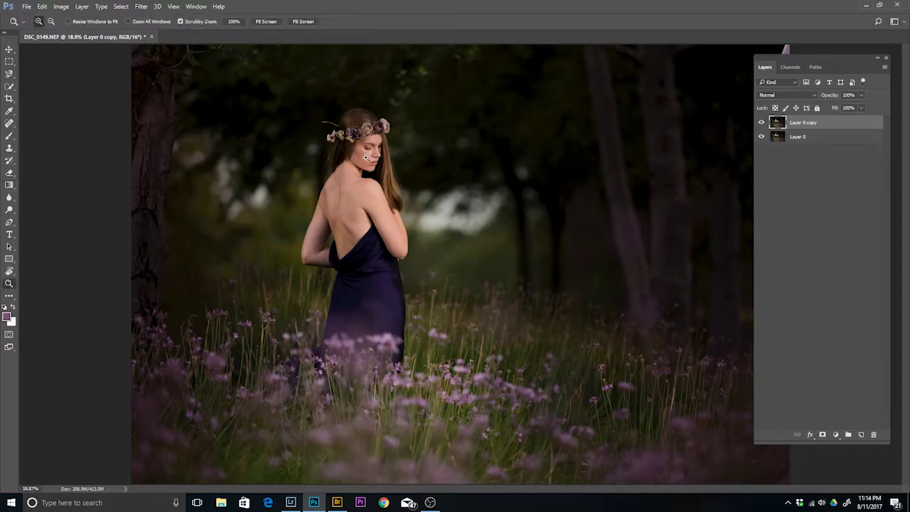
left_click(365, 159)
left_click(365, 159)
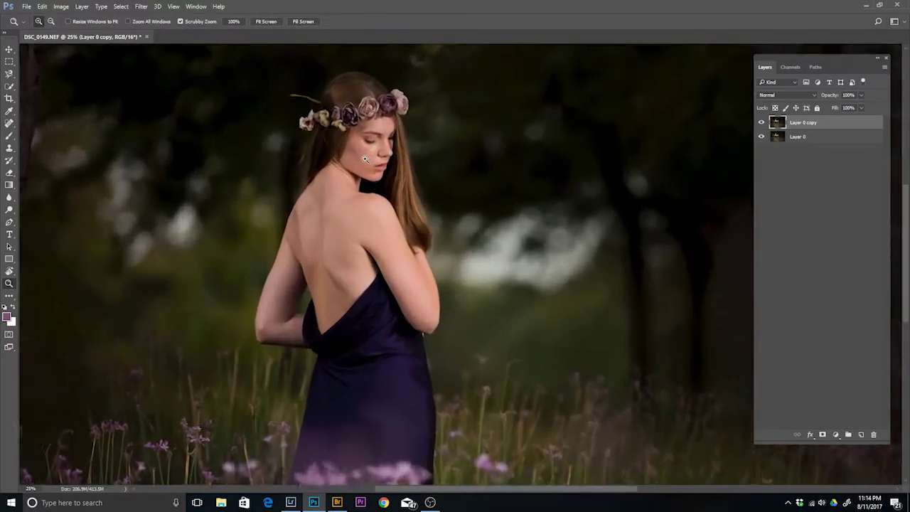
left_click(365, 159)
left_click(365, 158)
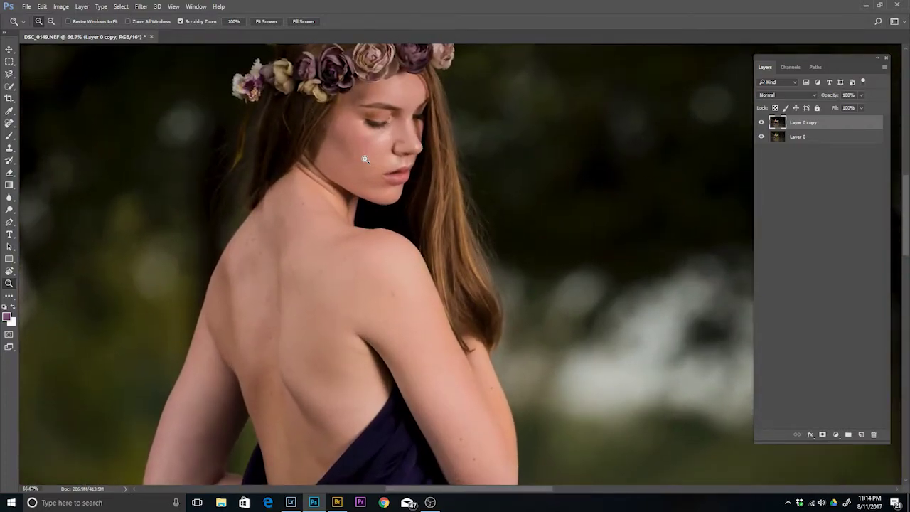
left_click_drag(365, 158, 390, 178)
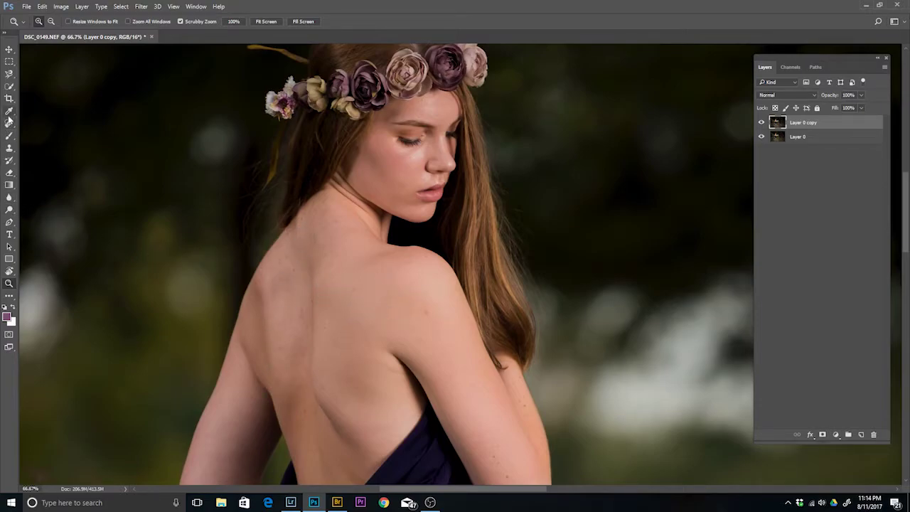
Spot-heal the blemishes across the woman's upper, mid and lower back with a smaller brush
left_click_drag(9, 123, 47, 128)
left_click(46, 127)
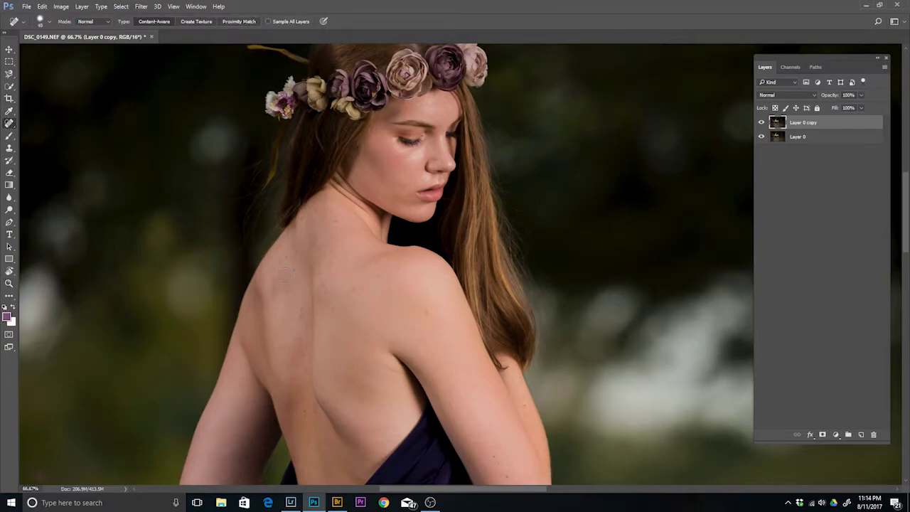
key("bracketleft")
left_click(301, 315)
left_click(286, 288)
left_click(276, 289)
left_click(325, 237)
left_click(331, 251)
left_click(327, 268)
left_click(353, 287)
left_click(405, 256)
left_click(324, 384)
left_click(306, 405)
left_click(293, 376)
left_click(309, 336)
left_click(293, 392)
left_click(297, 315)
left_click(285, 261)
scroll(238, 340, "down", 3)
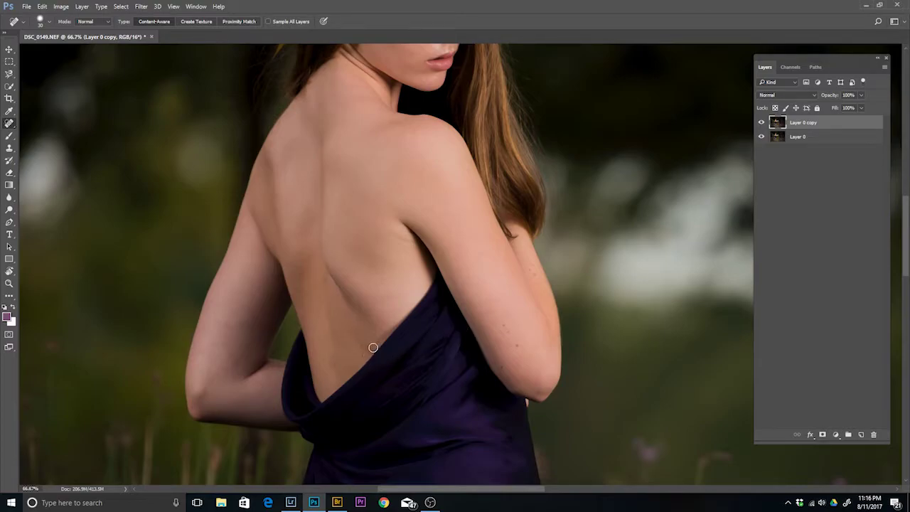
left_click_drag(373, 348, 361, 347)
Check the face and flower crown, then open Liquify with Shift+Ctrl+X
mouse_move(544, 167)
left_mouse_down()
mouse_move(550, 306)
mouse_move(553, 267)
mouse_move(545, 294)
left_mouse_up()
left_click_drag(480, 145, 555, 44)
mouse_move(526, 185)
left_mouse_down()
mouse_move(480, 191)
mouse_move(443, 224)
left_mouse_up()
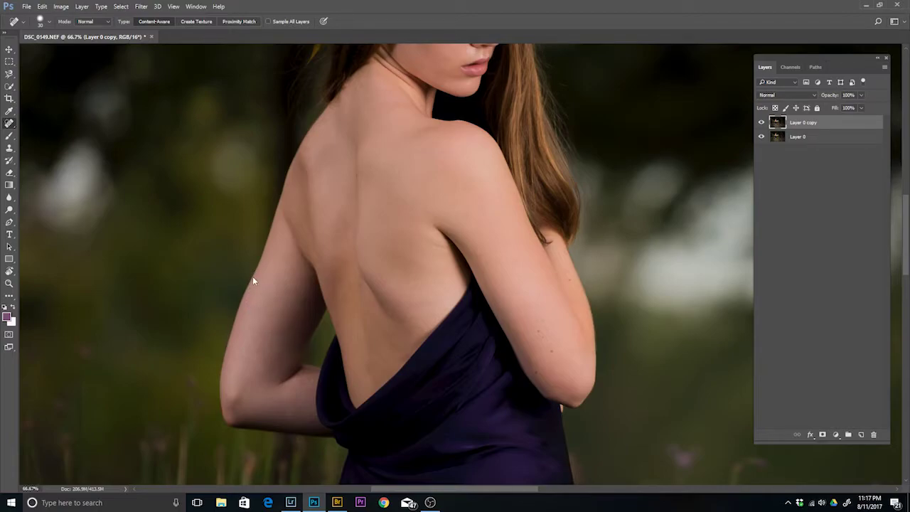
key("ctrl+shift+x")
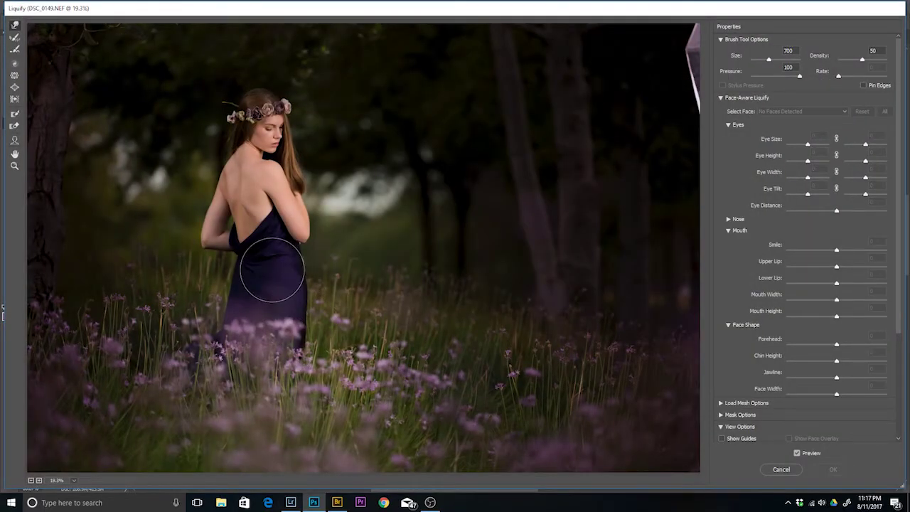
At 50% zoom, Forward Warp the arm's outer edge inward, then shrink the brush to 400
key("z")
left_click(221, 217)
left_click(228, 230)
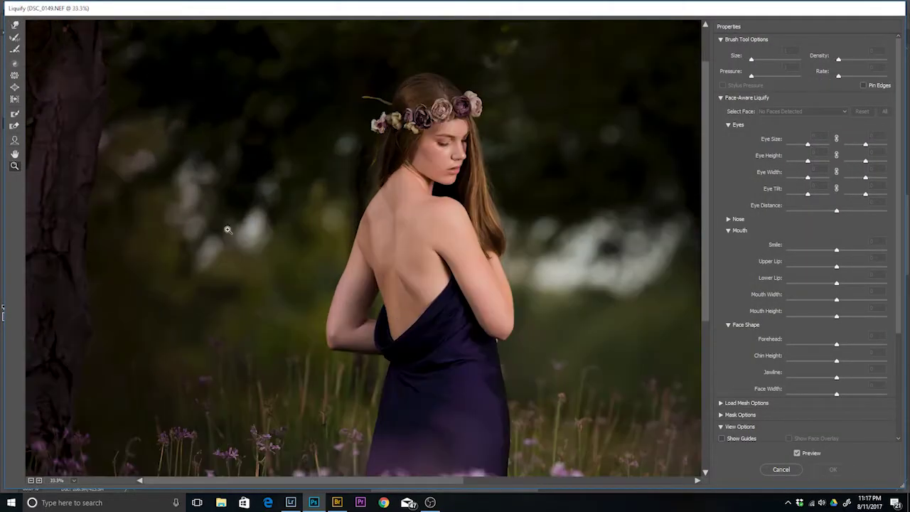
left_click(326, 280)
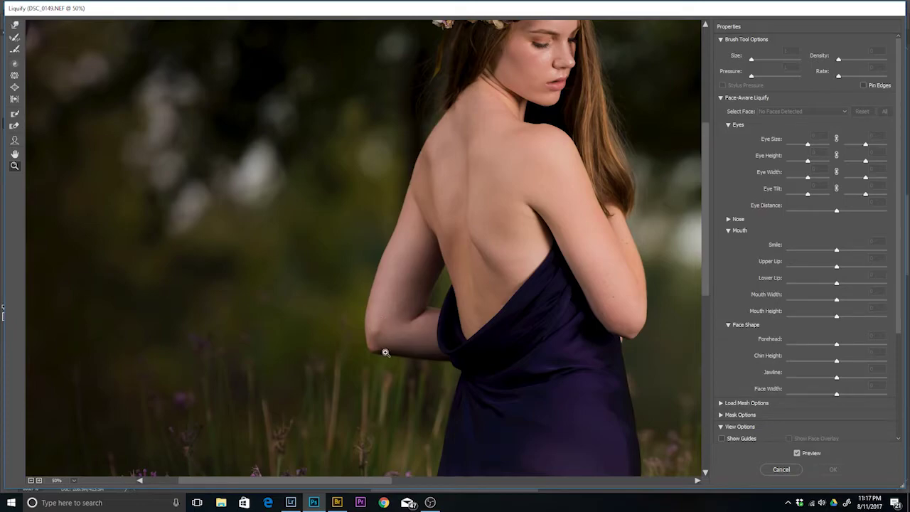
left_click(14, 26)
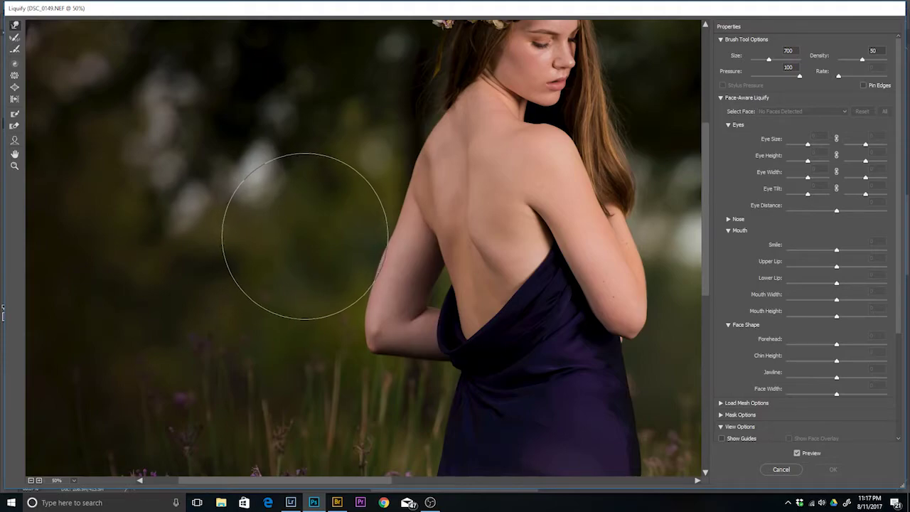
left_click_drag(305, 237, 307, 237)
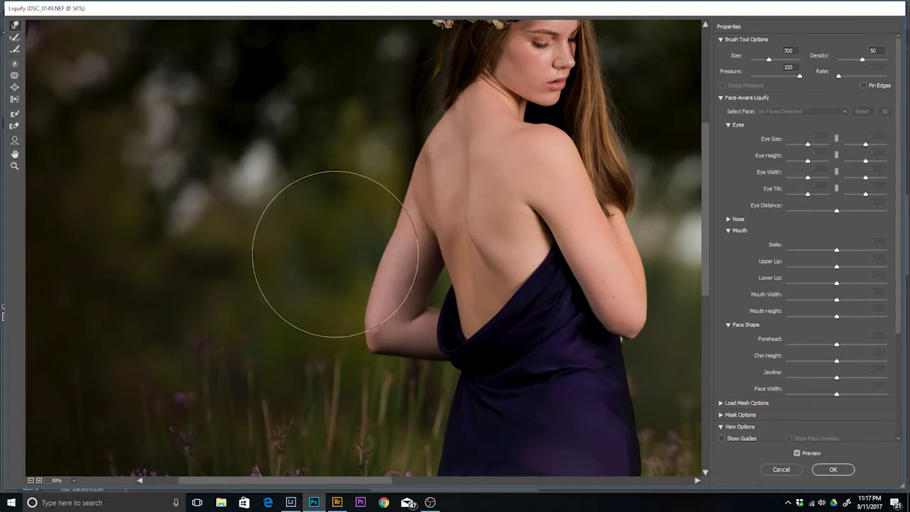
key("alt+space")
key("bracketleft")
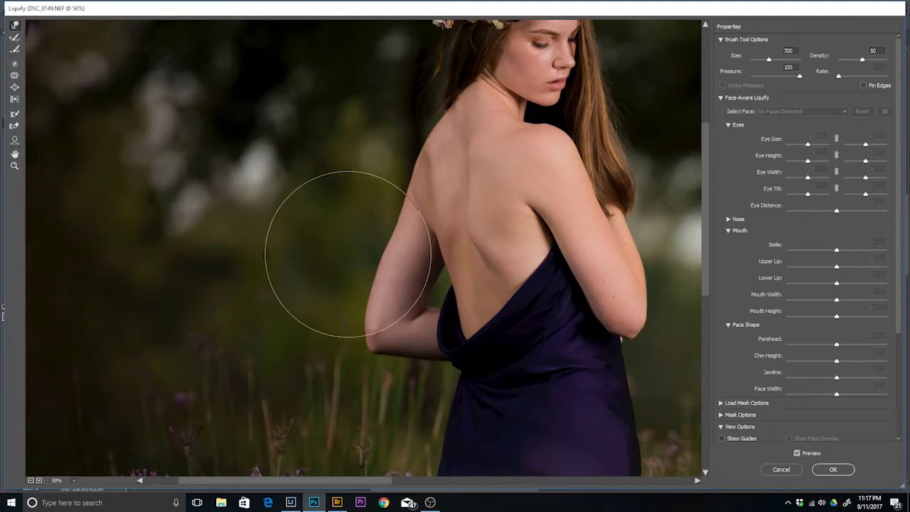
key("bracketleft")
key("bracketleft")
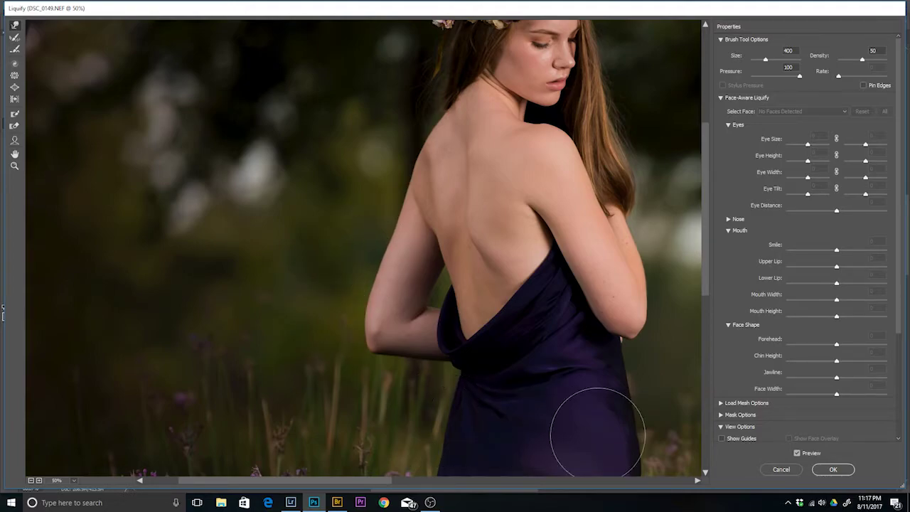
Apply the Liquify warp and toggle Layer 0 copy's visibility to compare against the original
left_click(834, 469)
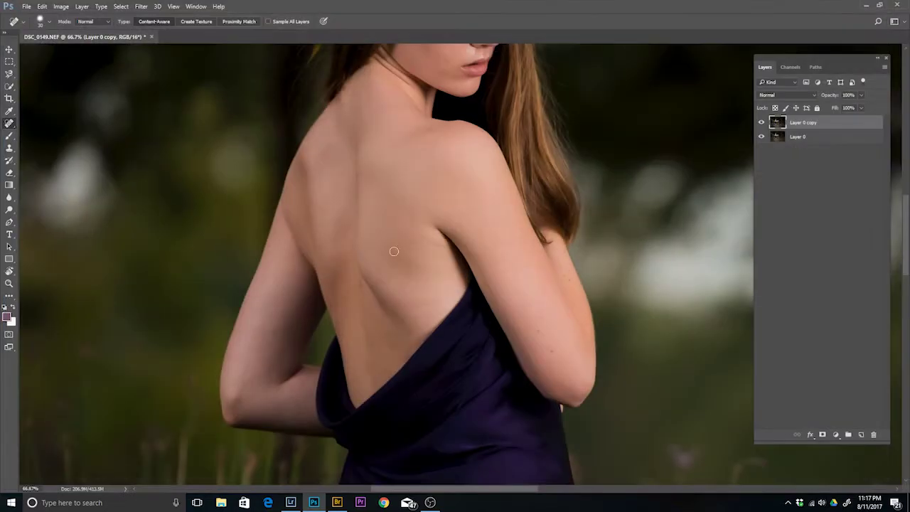
left_click(762, 123)
left_click(763, 123)
left_click(762, 123)
left_click(763, 123)
left_click(762, 123)
left_click(761, 124)
Add a Curves 1 adjustment layer above Layer 0 copy
key("e")
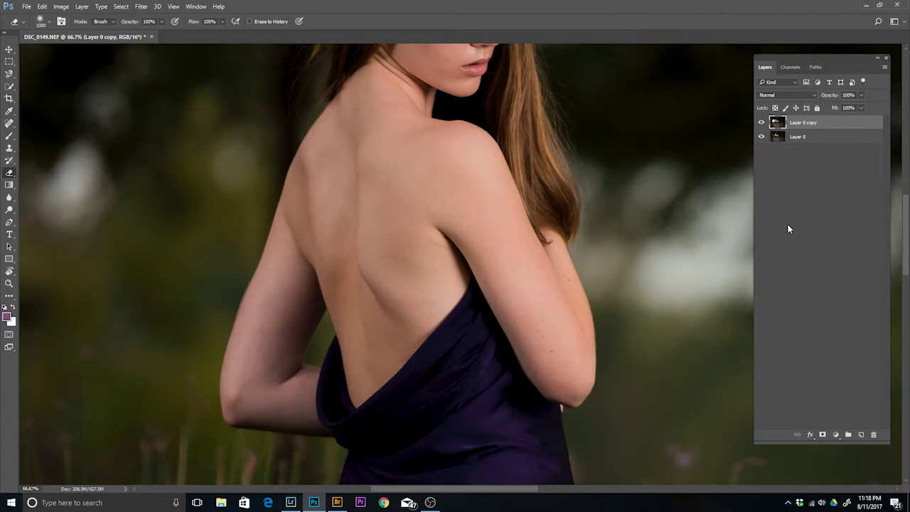
key("j")
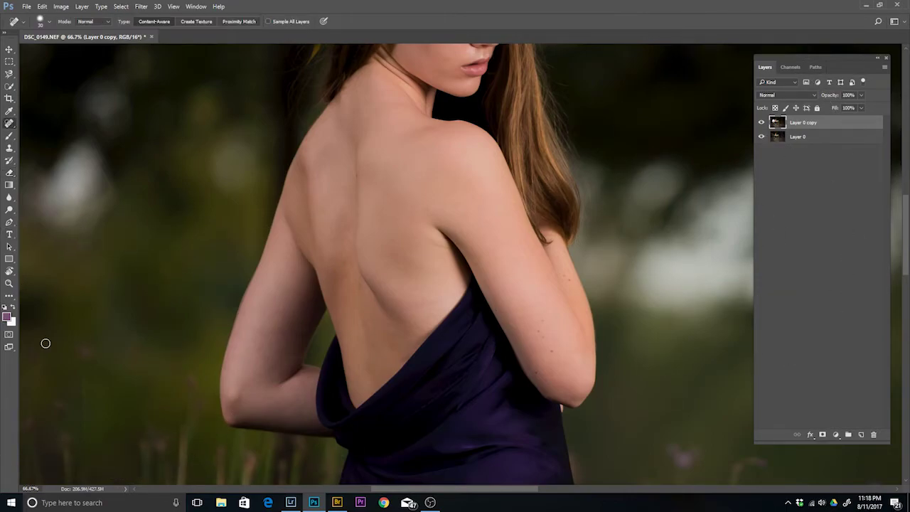
mouse_move(399, 257)
left_mouse_down()
mouse_move(473, 321)
mouse_move(425, 233)
mouse_move(436, 193)
mouse_move(458, 180)
mouse_move(458, 189)
left_mouse_up()
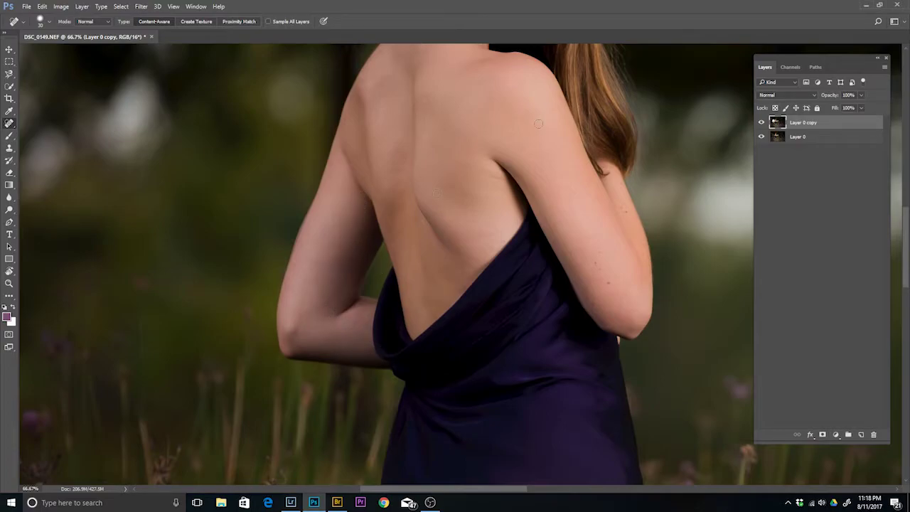
left_click(836, 434)
left_click(860, 288)
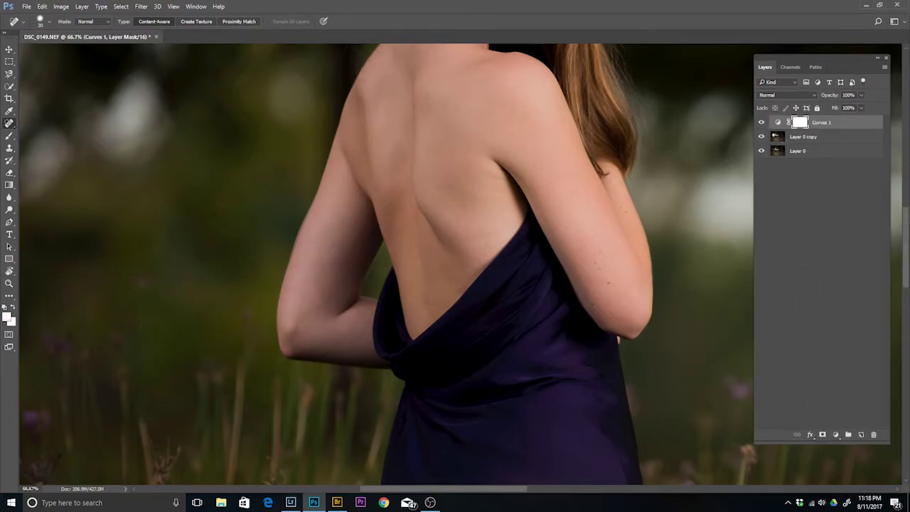
Raise the middle of the Curves 1 RGB curve to lift midtones, then close Properties
left_click_drag(719, 206, 752, 188)
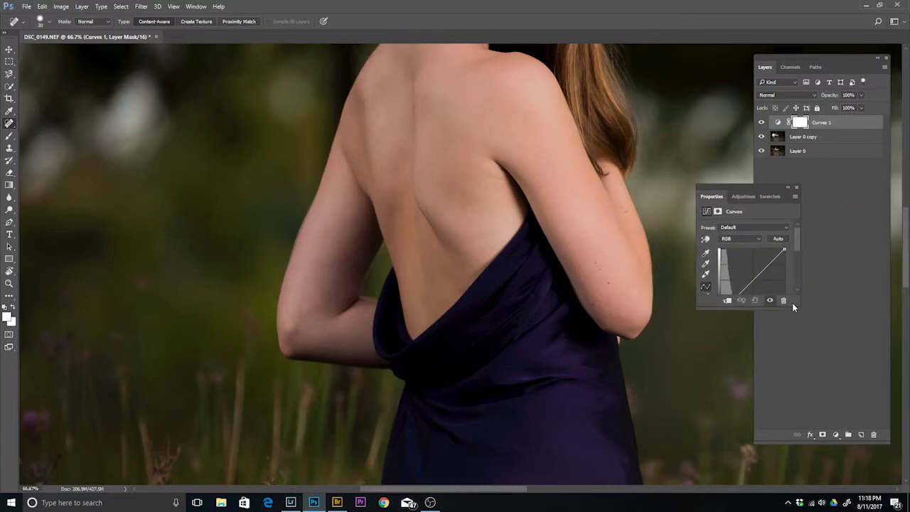
left_click_drag(795, 306, 804, 346)
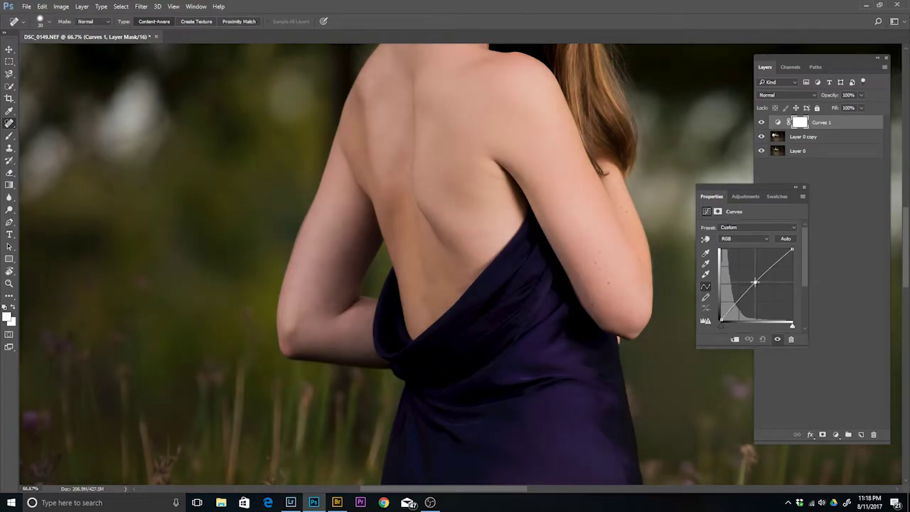
left_click_drag(756, 284, 753, 280)
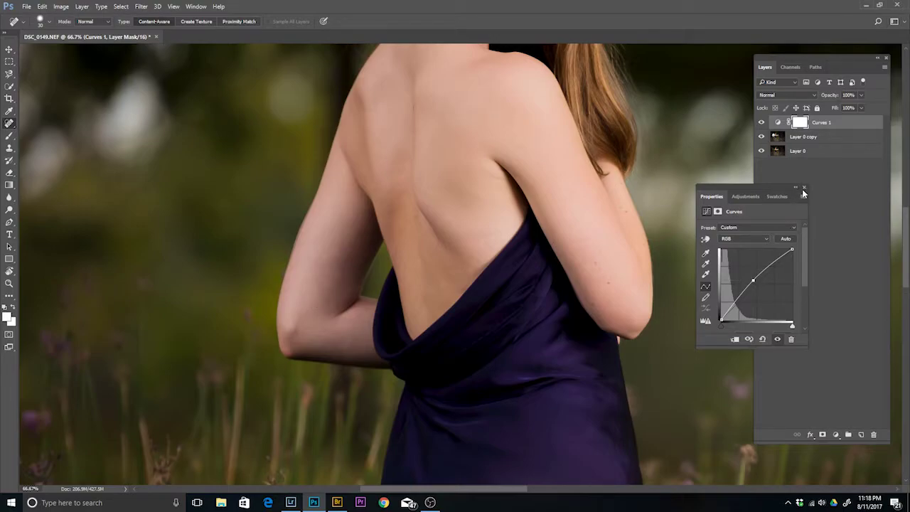
left_click(804, 188)
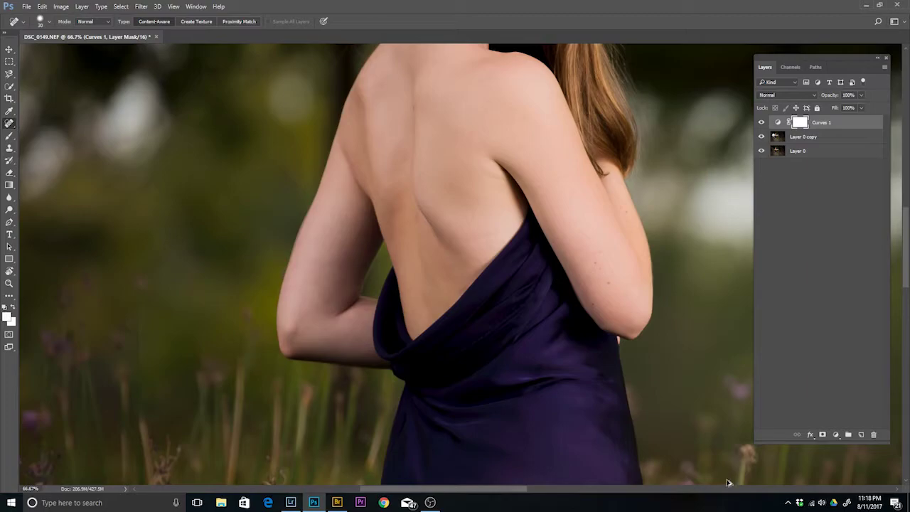
Invert the Curves 1 mask to black so the brightening is hidden
key("ctrl+alt+i")
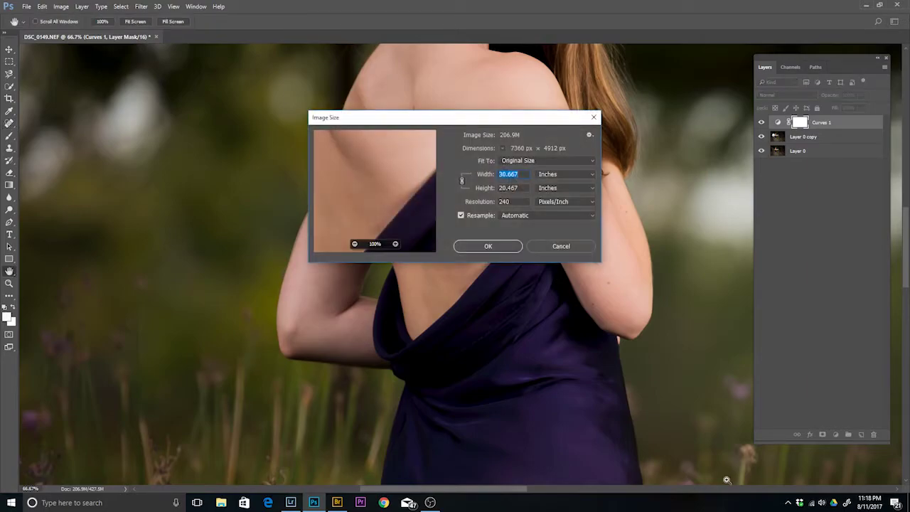
left_click(580, 251)
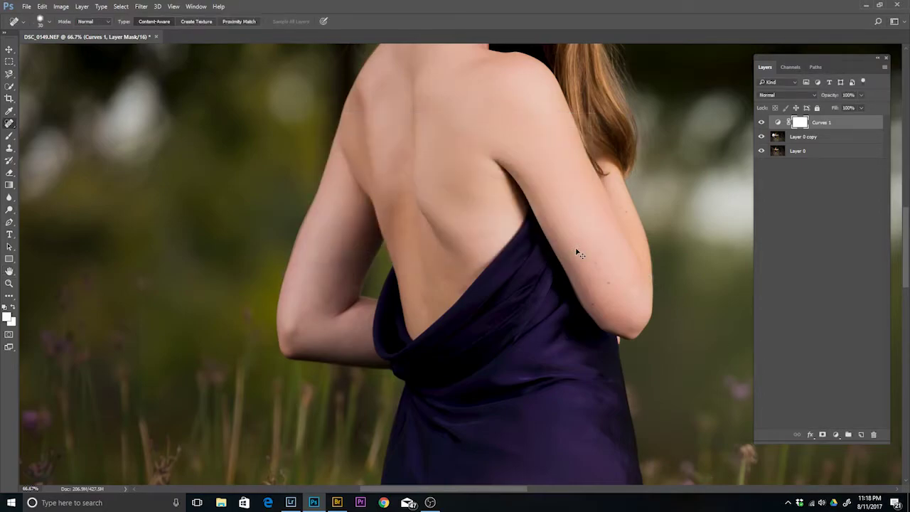
key("ctrl+i")
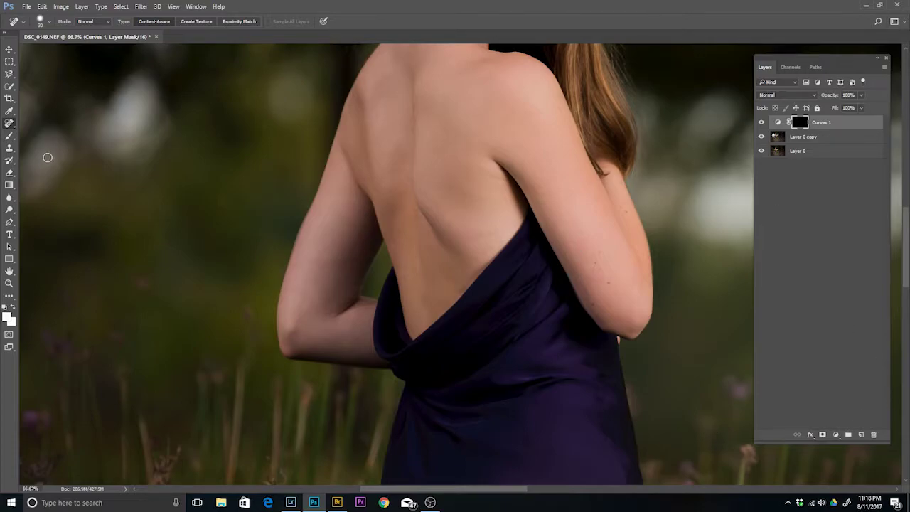
Paint white with a ~250 brush to restore the brightening on the upper arm, then compare before and after
key("b")
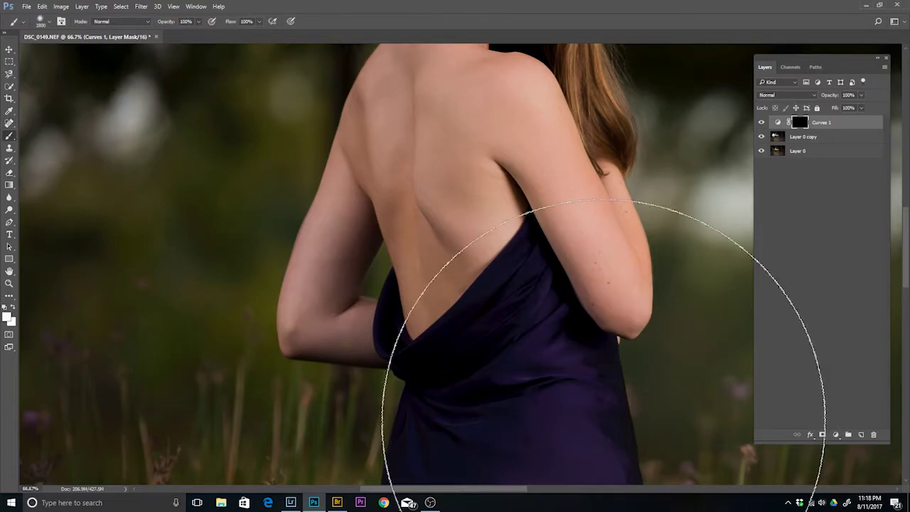
key("bracketleft")
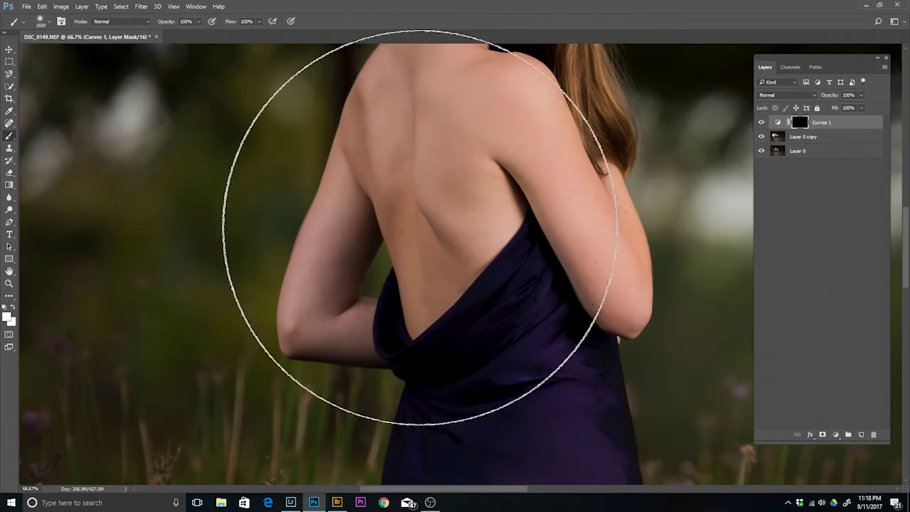
key("bracketleft")
key("bracketleft")
key("bracketleft")
key("bracketleft")
key("bracketleft")
key("bracketleft")
key("bracketleft")
mouse_move(335, 243)
left_mouse_down()
mouse_move(325, 244)
mouse_move(335, 203)
mouse_move(329, 234)
mouse_move(355, 209)
mouse_move(320, 325)
mouse_move(351, 334)
mouse_move(348, 195)
mouse_move(317, 276)
mouse_move(342, 331)
mouse_move(380, 340)
mouse_move(349, 270)
mouse_move(294, 326)
mouse_move(335, 346)
mouse_move(332, 277)
left_mouse_up()
scroll(447, 262, "up", 3)
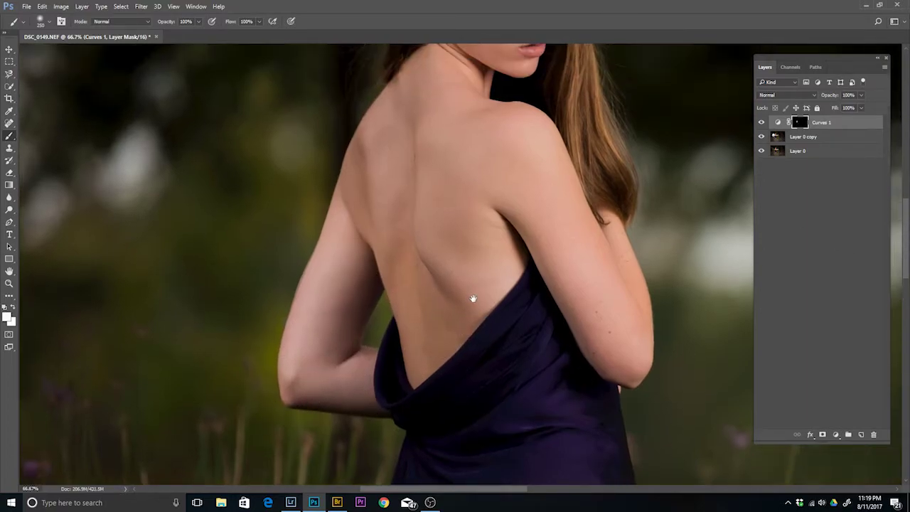
left_click(762, 123)
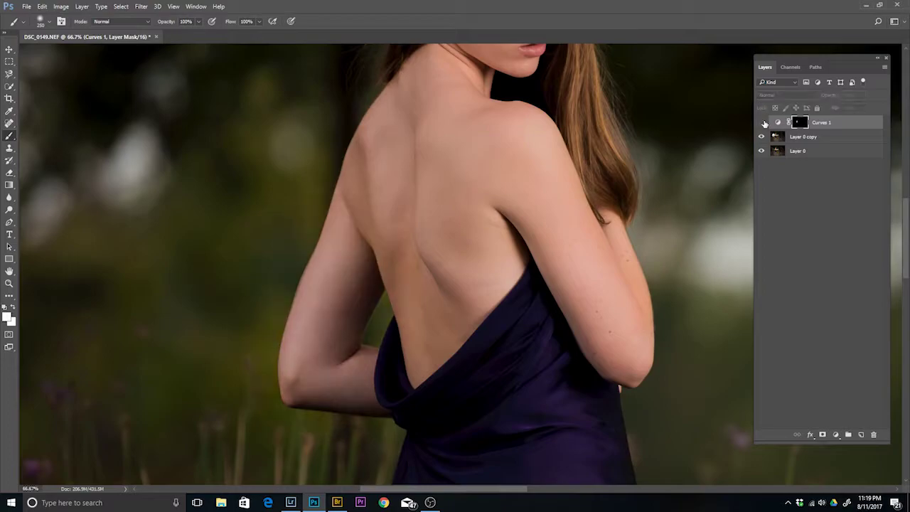
left_click(763, 123)
left_click(762, 123)
left_click(763, 122)
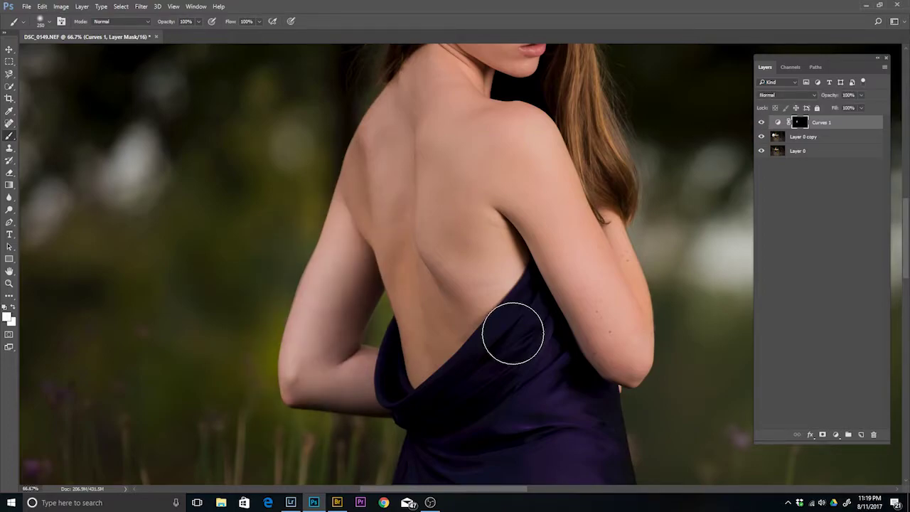
key("ctrl+0")
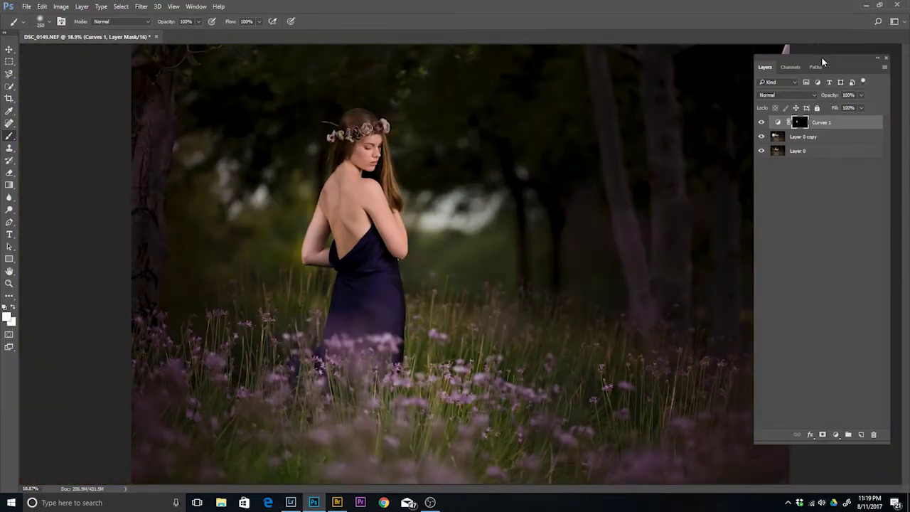
Rearrange the workspace, showing the History panel and floating the Layers panel over the canvas
left_click_drag(823, 62, 833, 56)
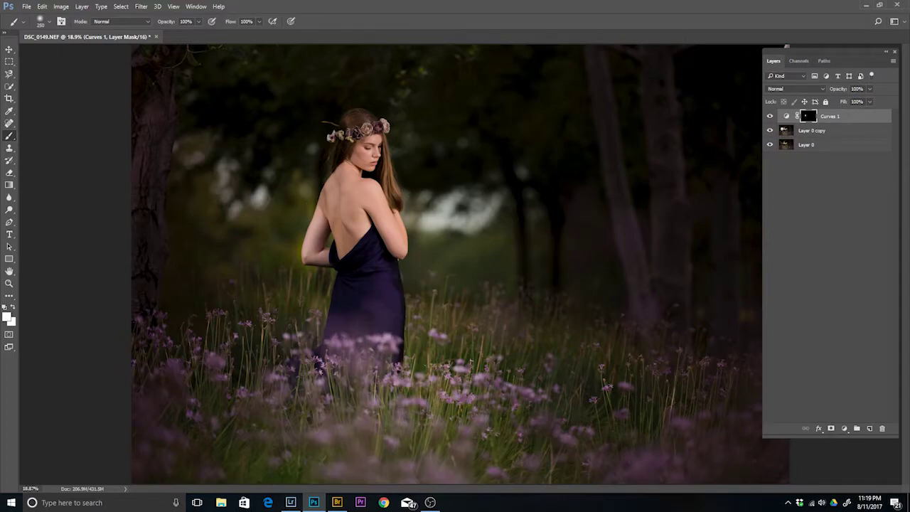
key("alt+F9")
mouse_move(736, 36)
left_mouse_down()
mouse_move(562, 41)
mouse_move(786, 44)
left_mouse_up()
mouse_move(844, 54)
left_mouse_down()
mouse_move(701, 126)
mouse_move(859, 138)
mouse_move(640, 57)
left_mouse_up()
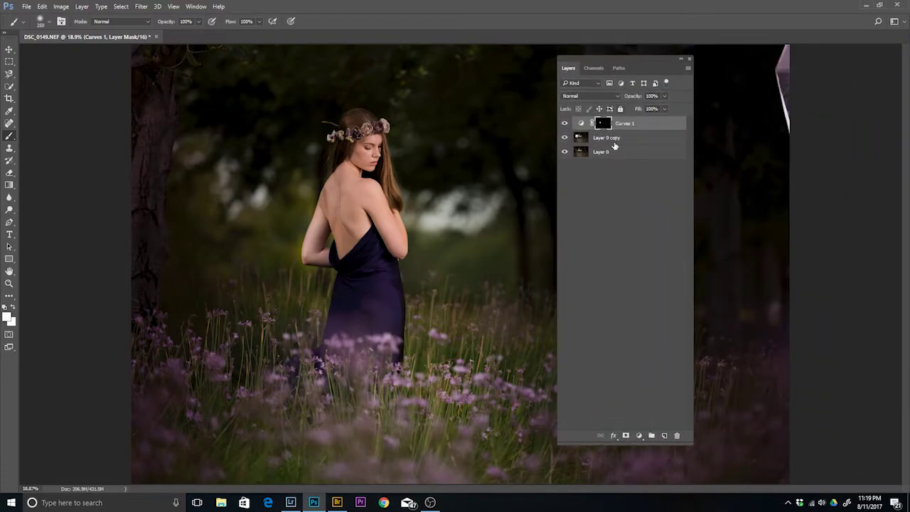
On Layer 0 copy, heal away the white streak at the top-right edge with an enlarged Spot Healing Brush
left_click(616, 138)
key("bracketright")
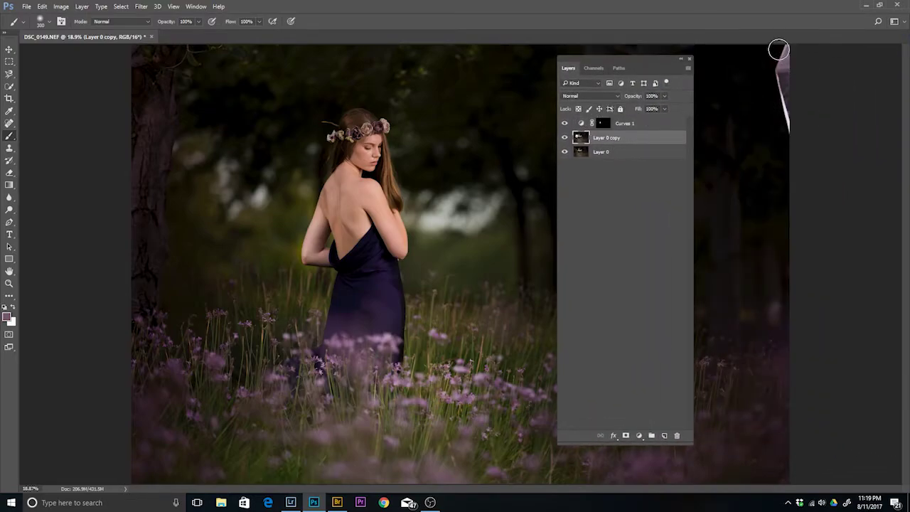
key("bracketright")
key("bracketright")
key("bracketright")
key("bracketright")
left_click_drag(782, 58, 782, 68)
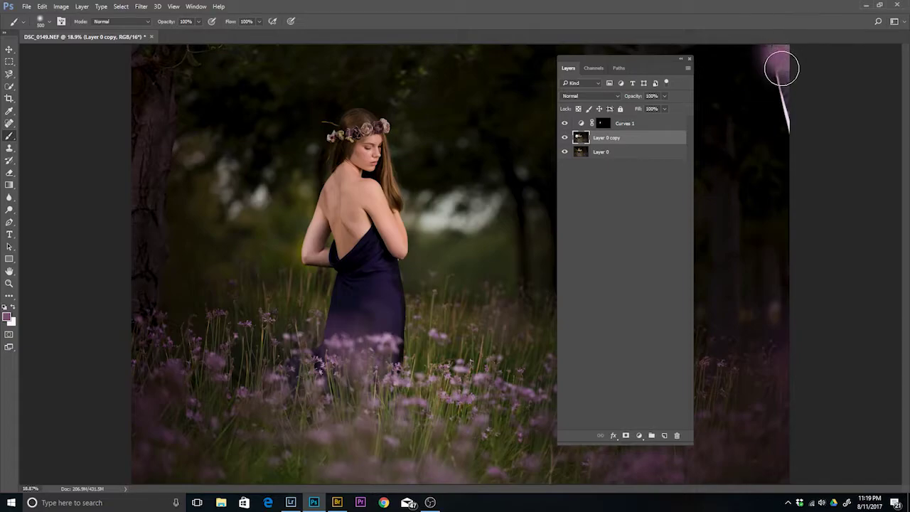
key("ctrl+z")
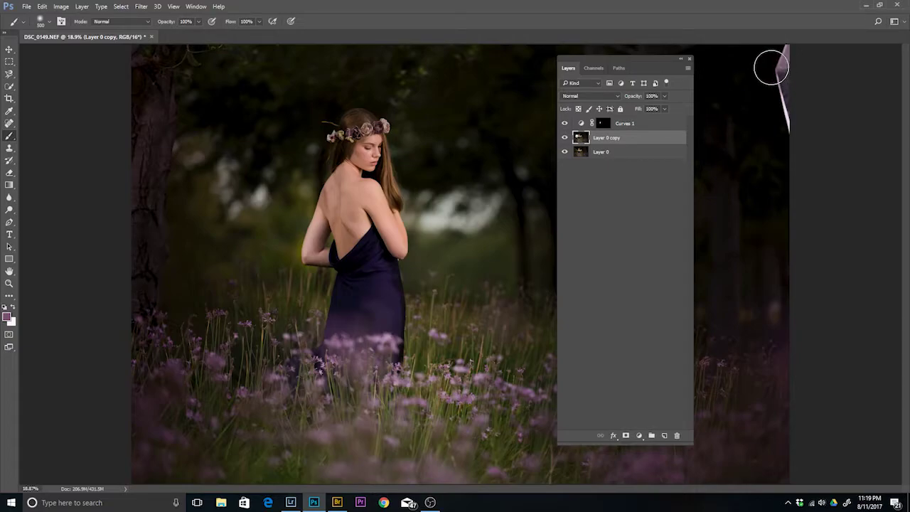
key("j")
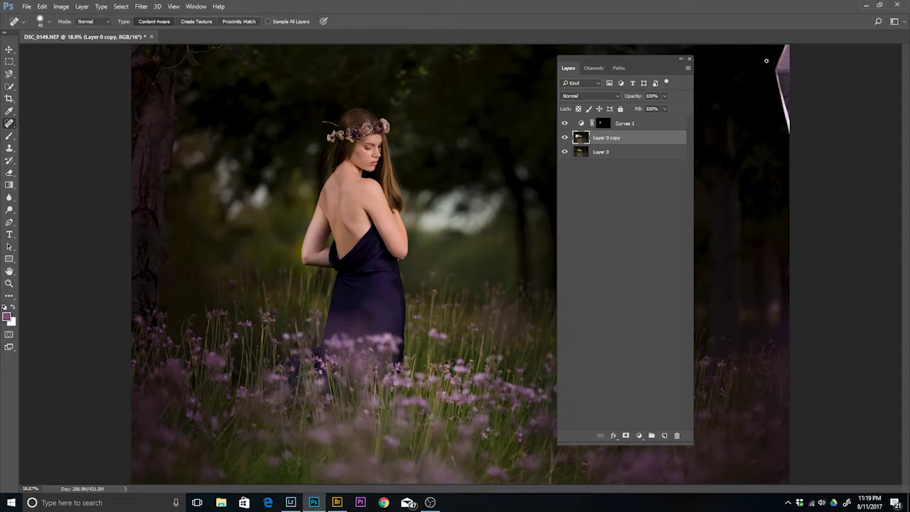
key("bracketright")
key("bracketright")
key("bracketright")
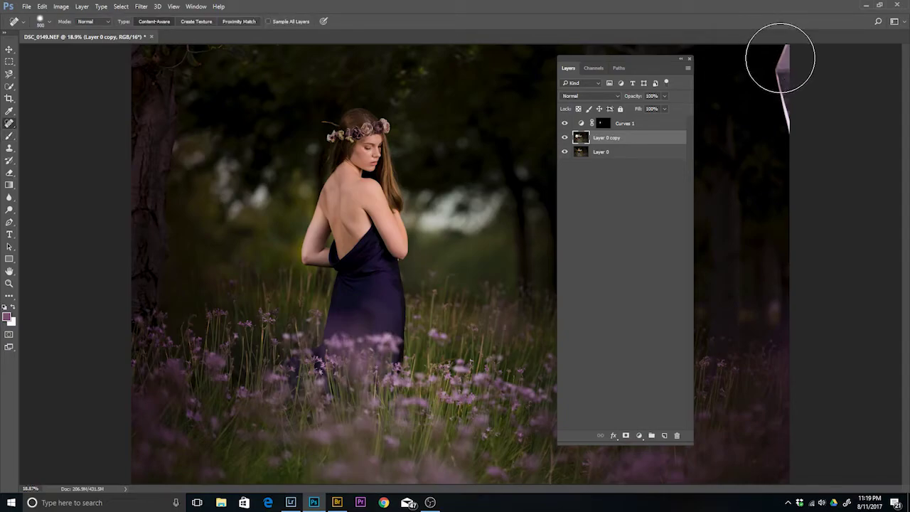
left_click_drag(787, 54, 793, 110)
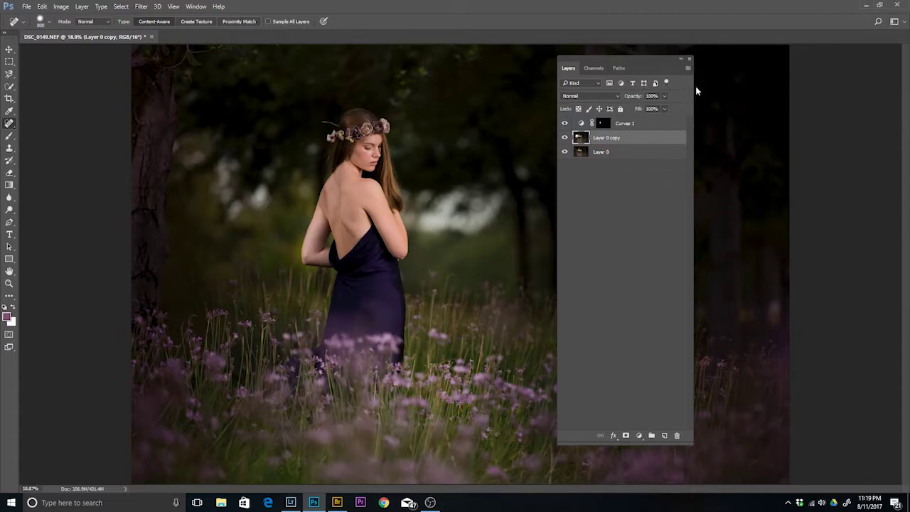
left_click_drag(650, 62, 852, 59)
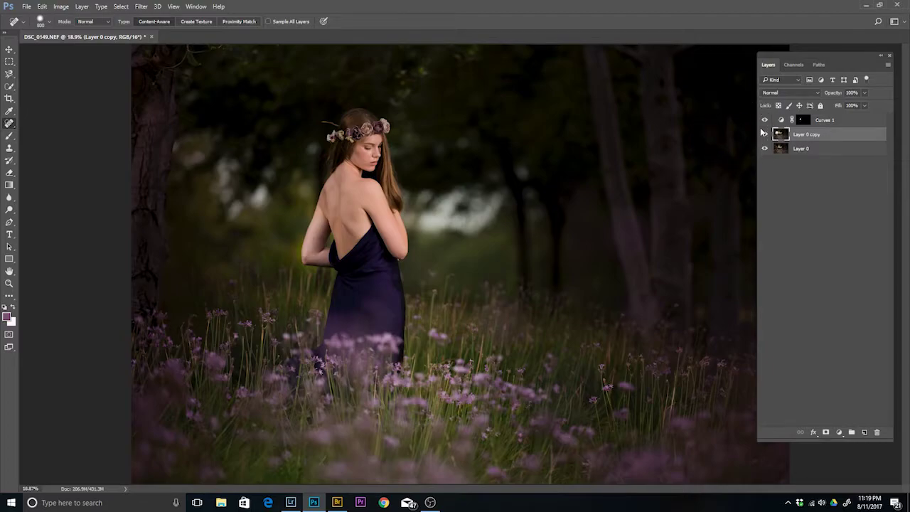
Merge Layer 0 copy and Curves 1 into a single layer
left_click(829, 121, "shift")
left_click(826, 121)
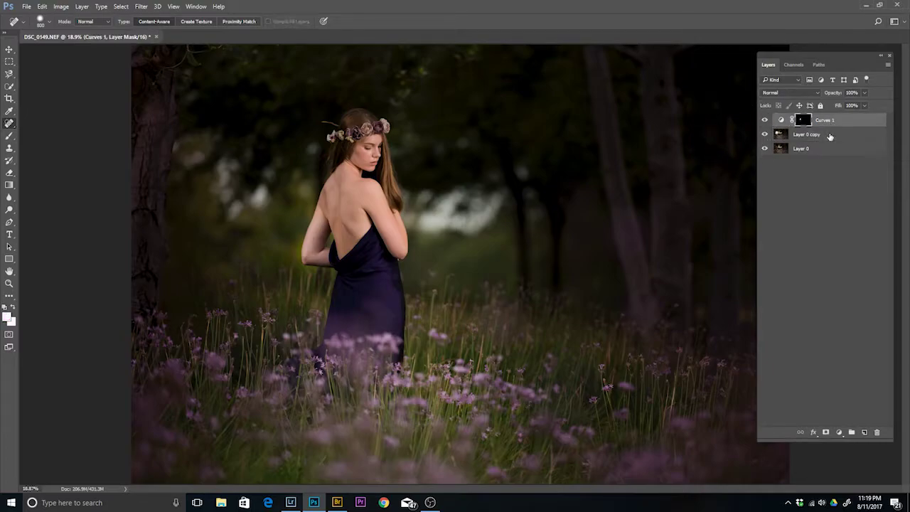
left_click(829, 135, "shift")
right_click(831, 137)
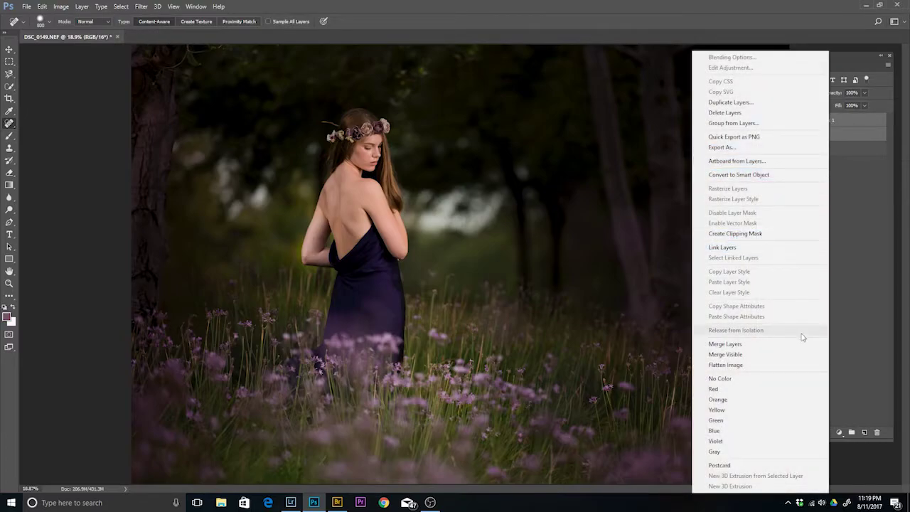
left_click(801, 343)
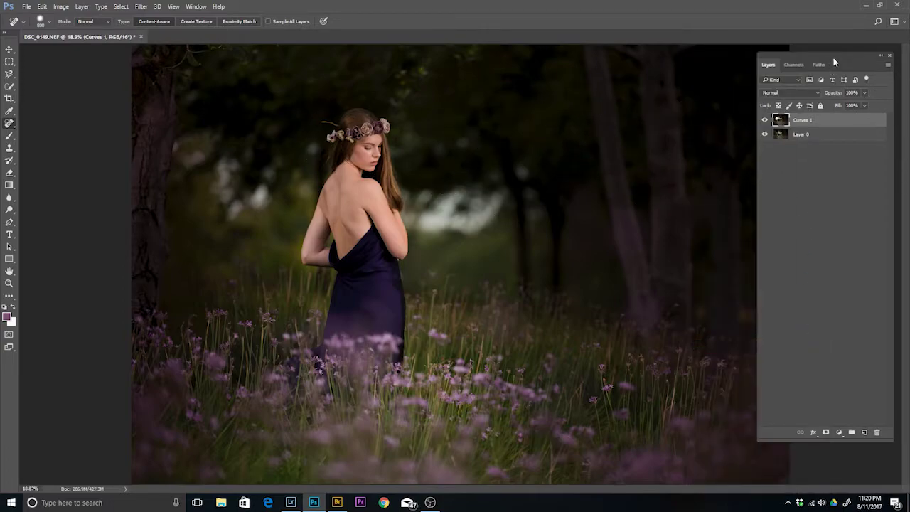
left_click_drag(833, 57, 848, 50)
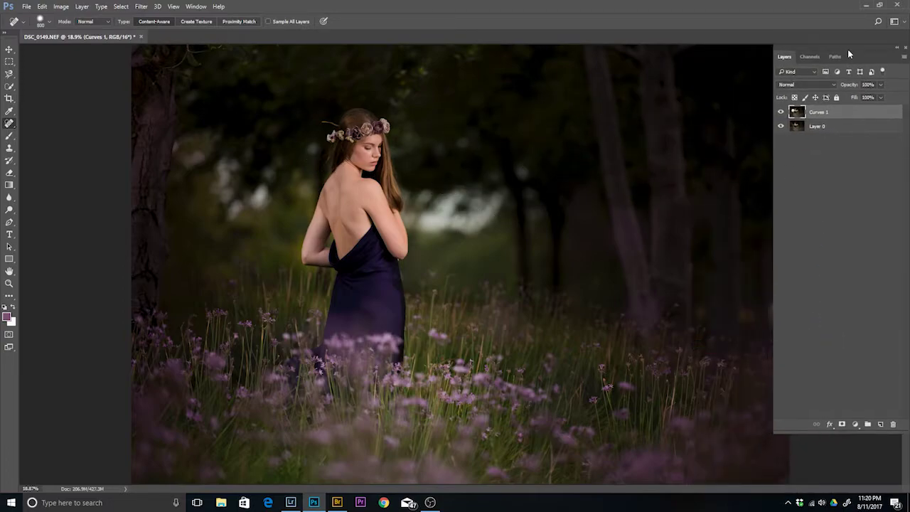
On a new layer, draw a pink gradient up from the bottom using colours sampled from the photo
left_click(881, 425)
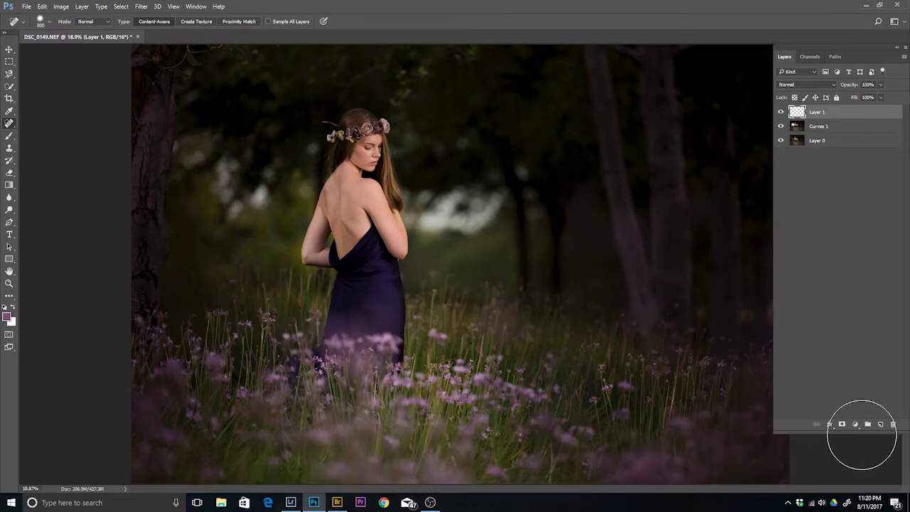
left_click(10, 112)
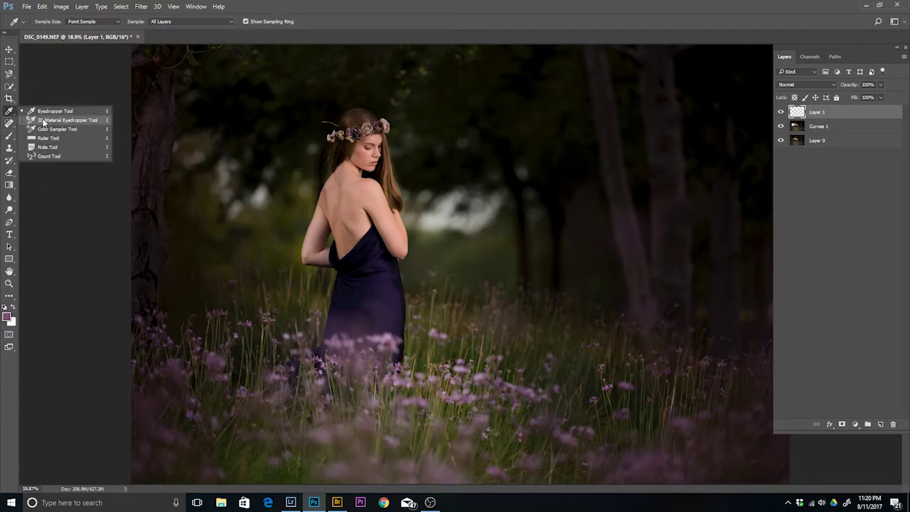
left_click(66, 112)
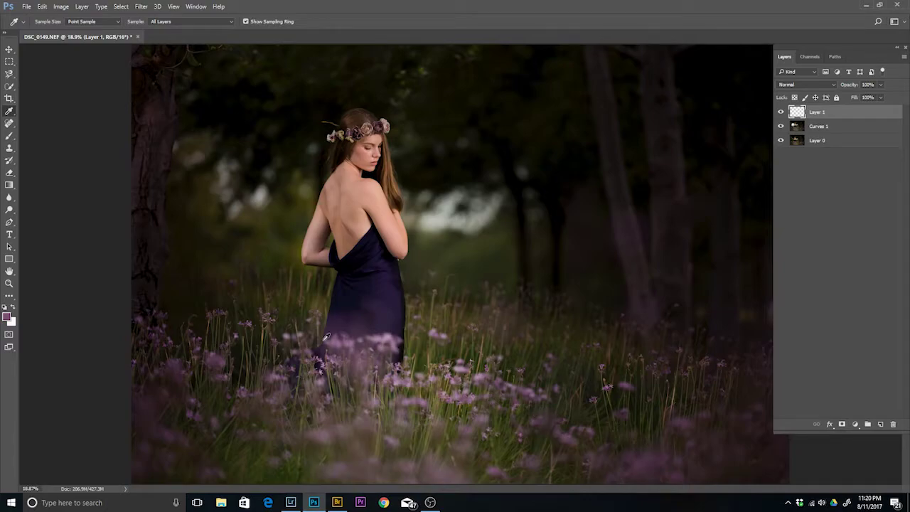
left_click(247, 325)
left_click(221, 357)
left_click(484, 373)
left_click(9, 185)
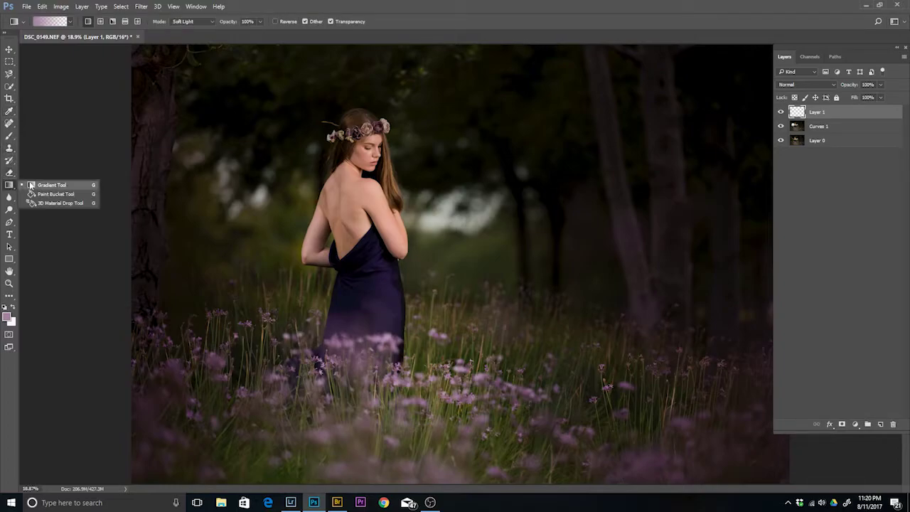
left_click(32, 186)
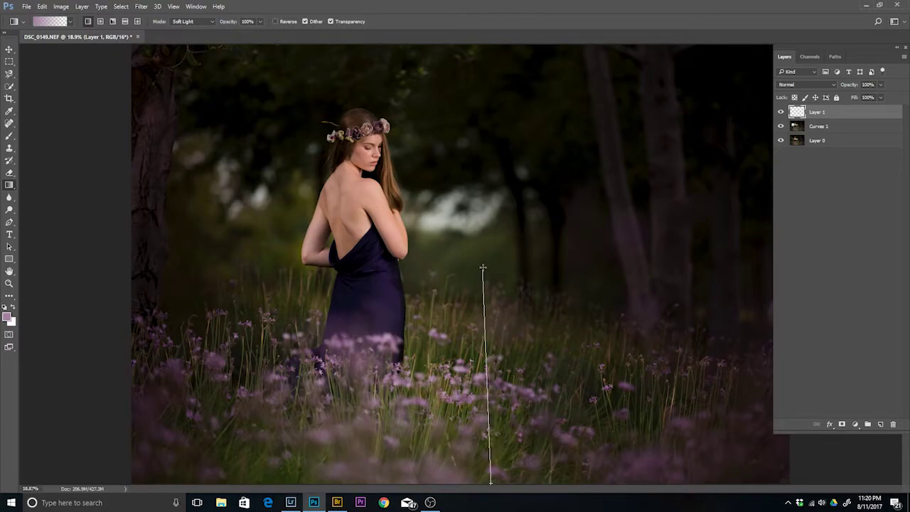
left_click_drag(489, 434, 492, 193)
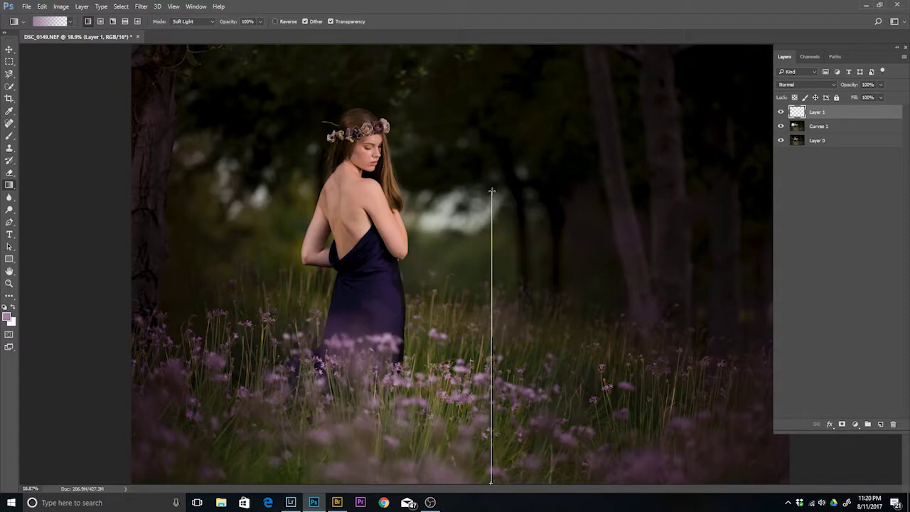
left_click_drag(491, 191, 492, 191)
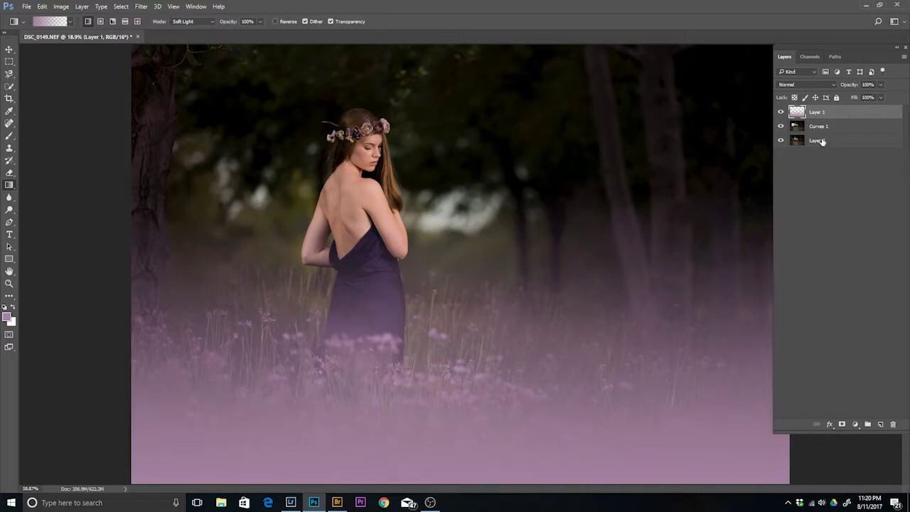
Set Layer 1 to Soft Light at 100% opacity after trying Multiply and Screen
left_click(829, 85)
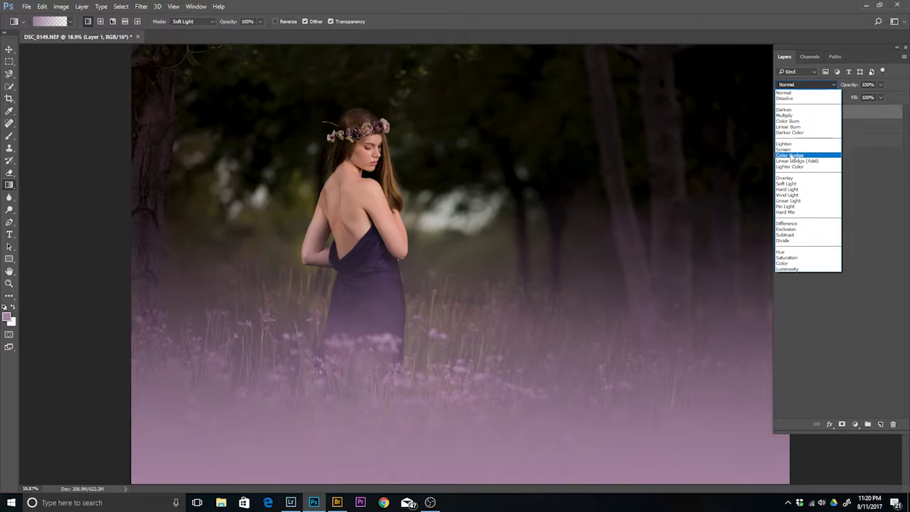
left_click(790, 182)
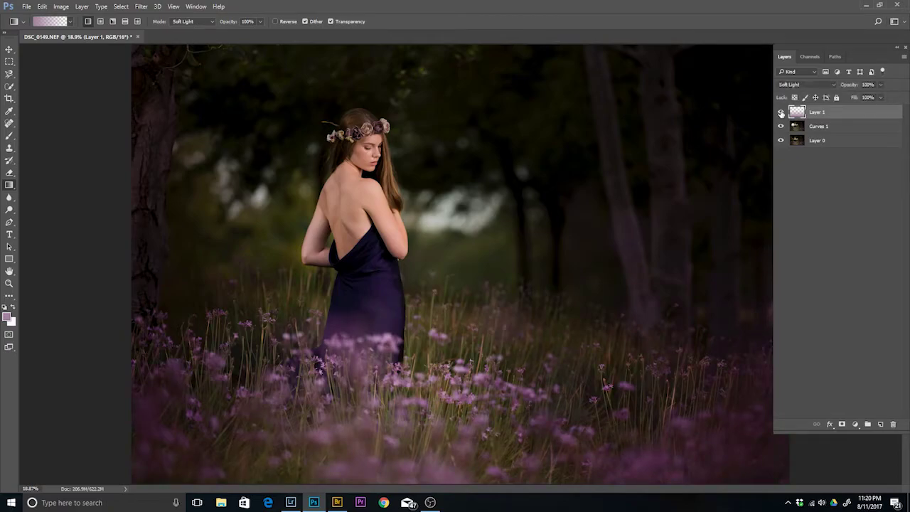
left_click(781, 112)
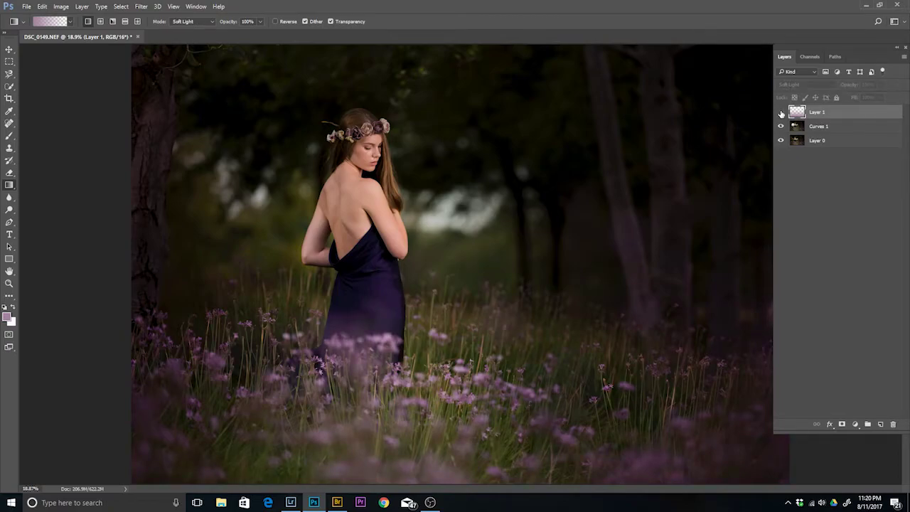
left_click(781, 113)
left_click(834, 84)
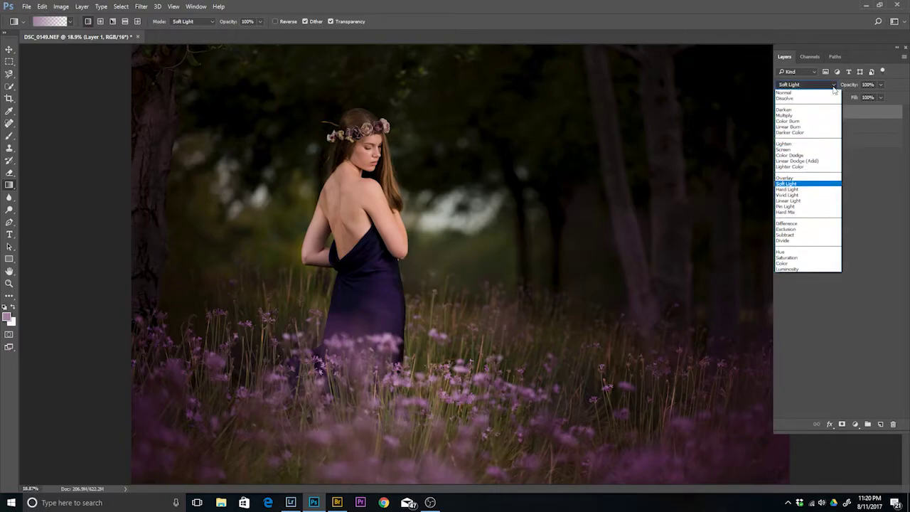
left_click(814, 116)
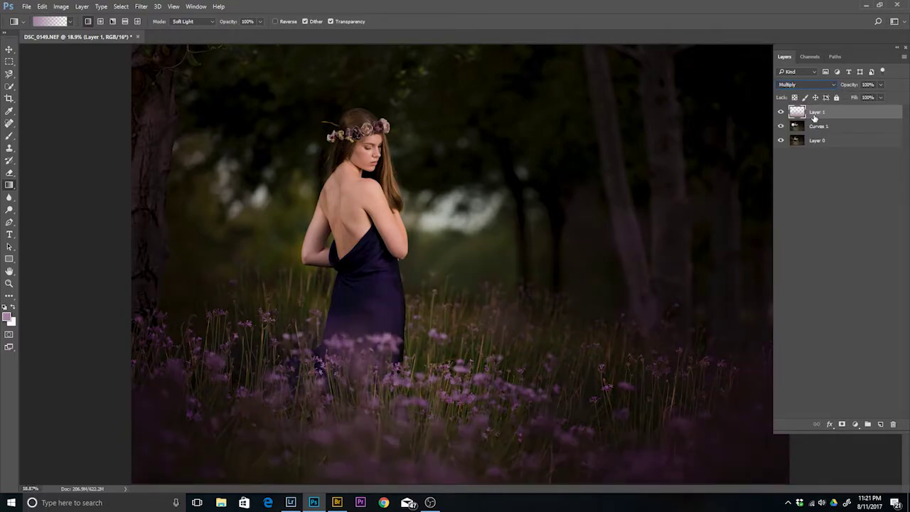
left_click(818, 86)
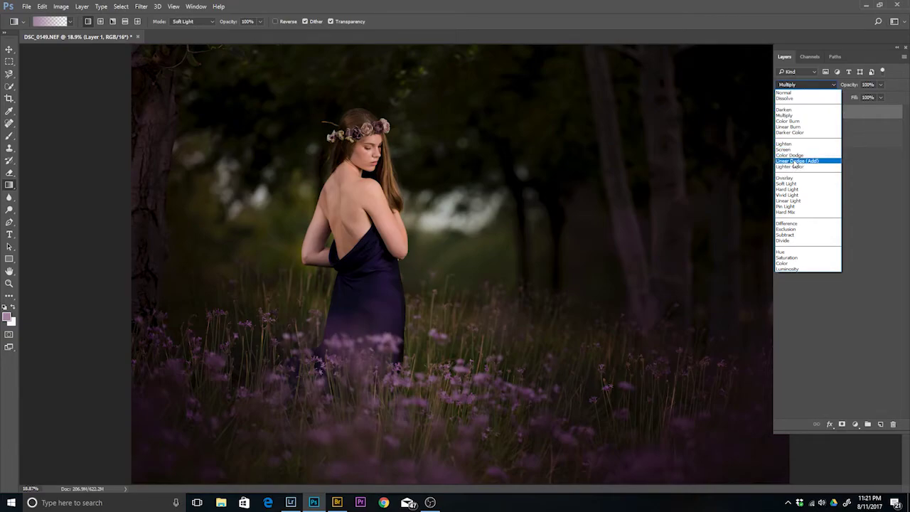
left_click(798, 150)
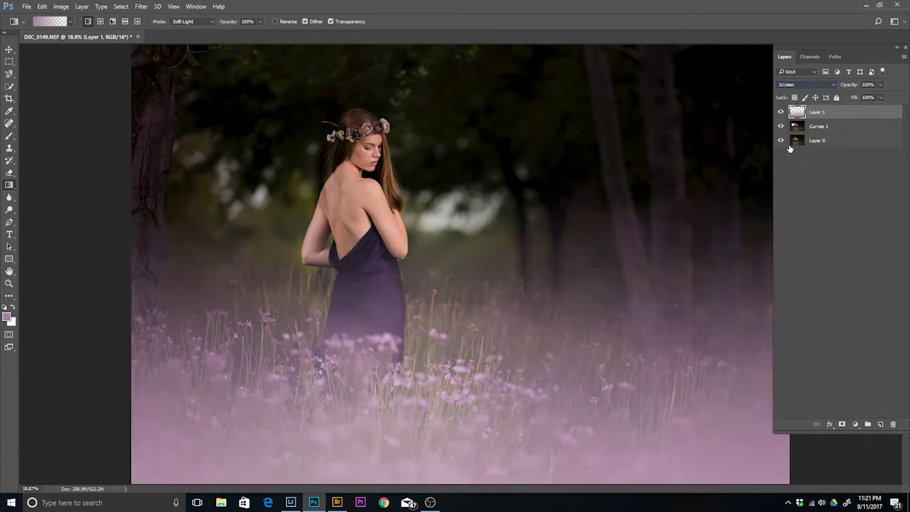
left_click(830, 86)
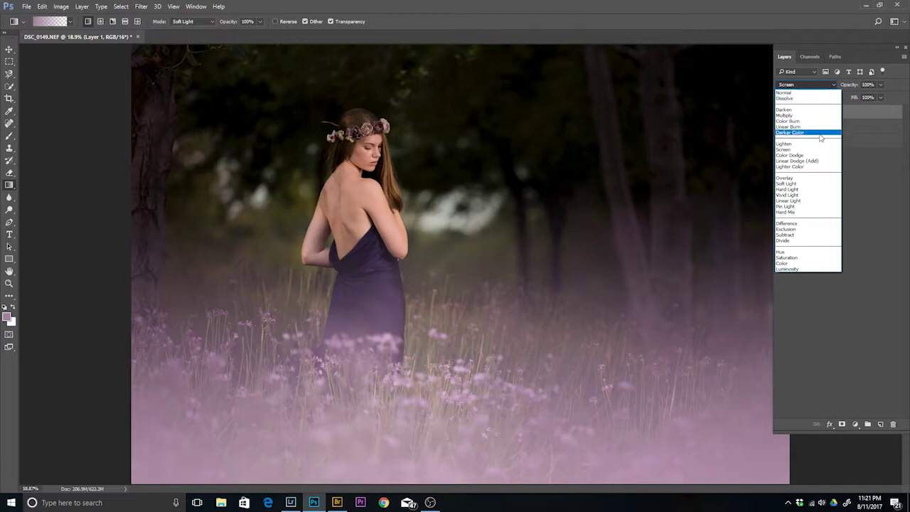
left_click(802, 184)
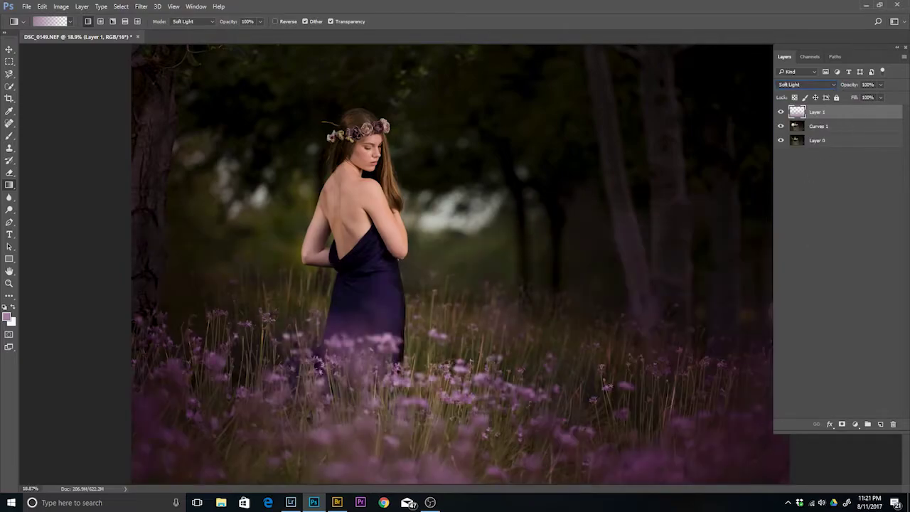
left_click(880, 86)
left_click_drag(839, 102, 898, 104)
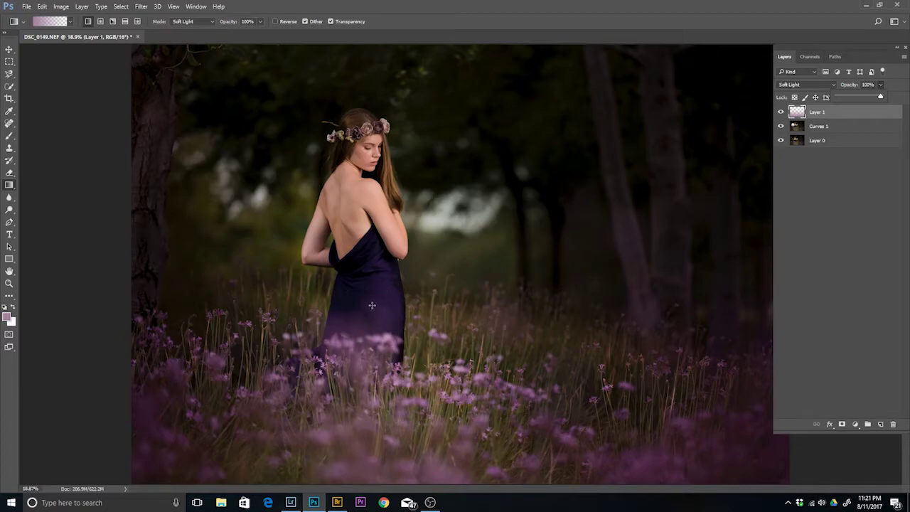
Add a layer mask to Layer 1 and set the foreground colour to black
left_click(843, 425)
left_click(843, 424)
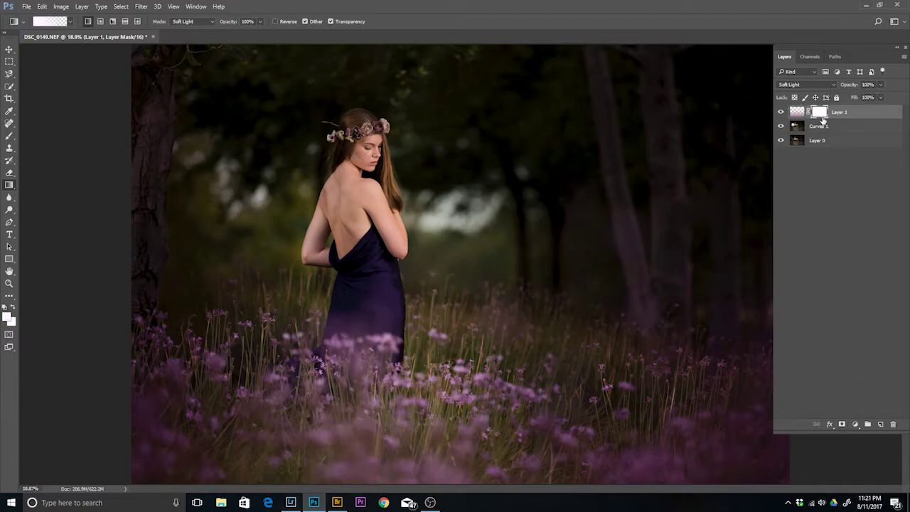
left_click(8, 318)
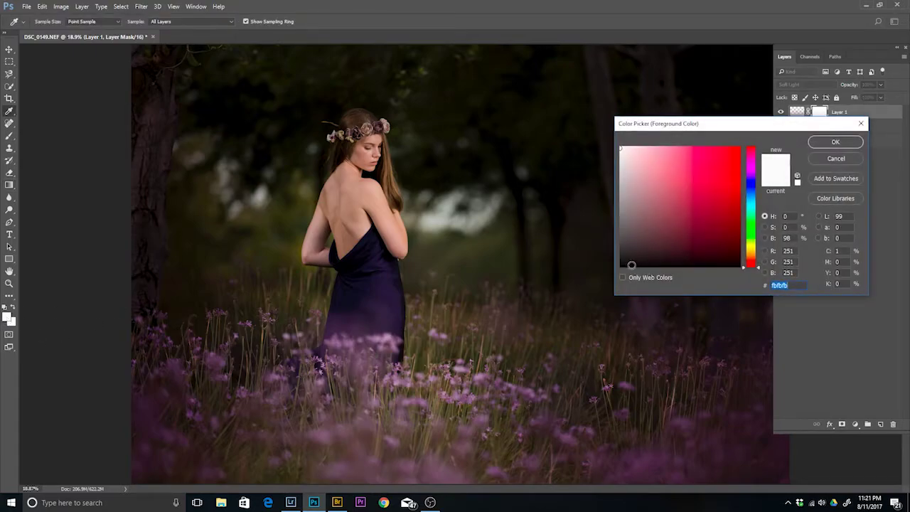
left_click(629, 265)
left_click(830, 145)
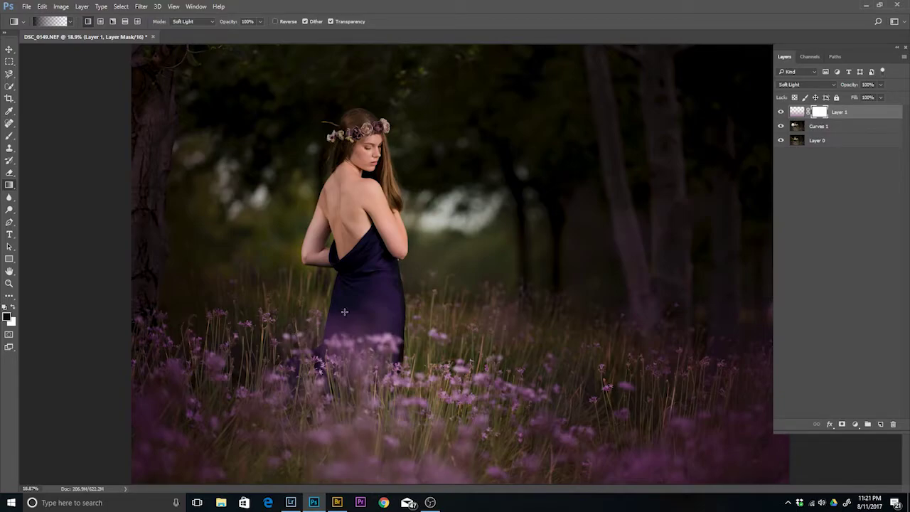
Paint black on the mask over the lower dress and her back
key("b")
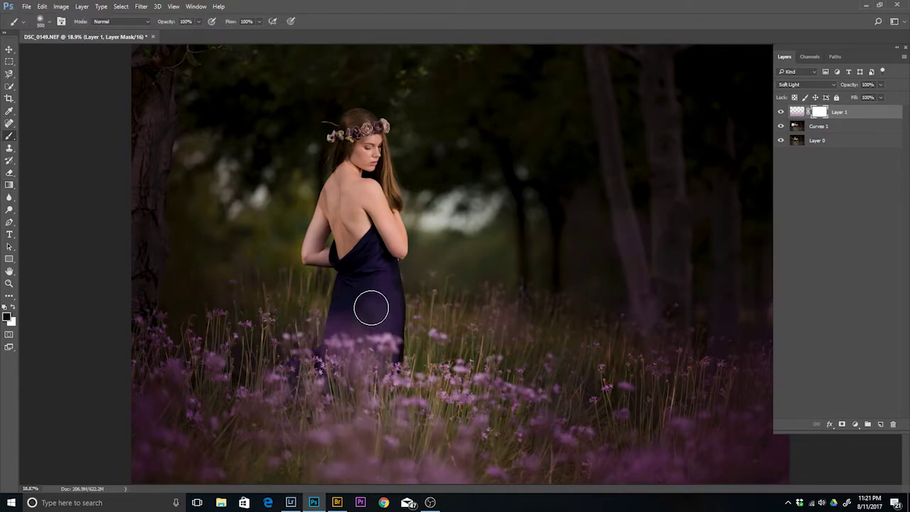
key("x")
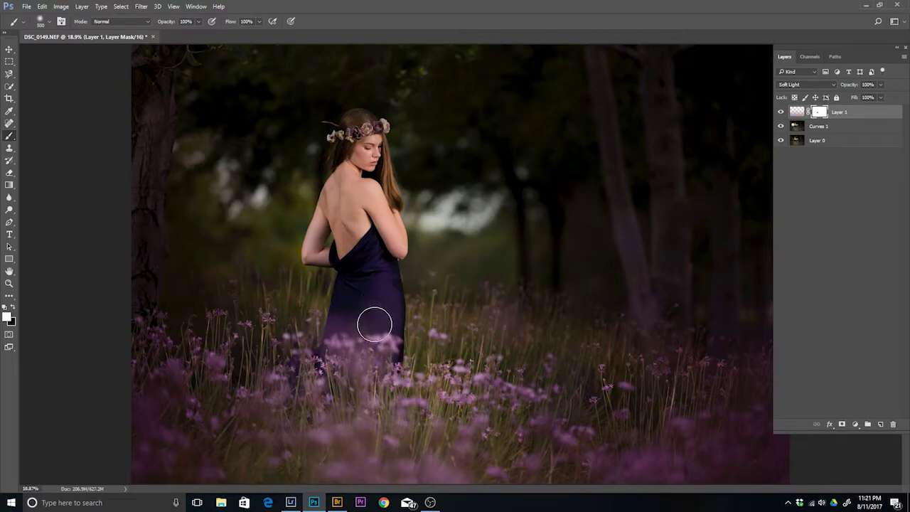
key("x")
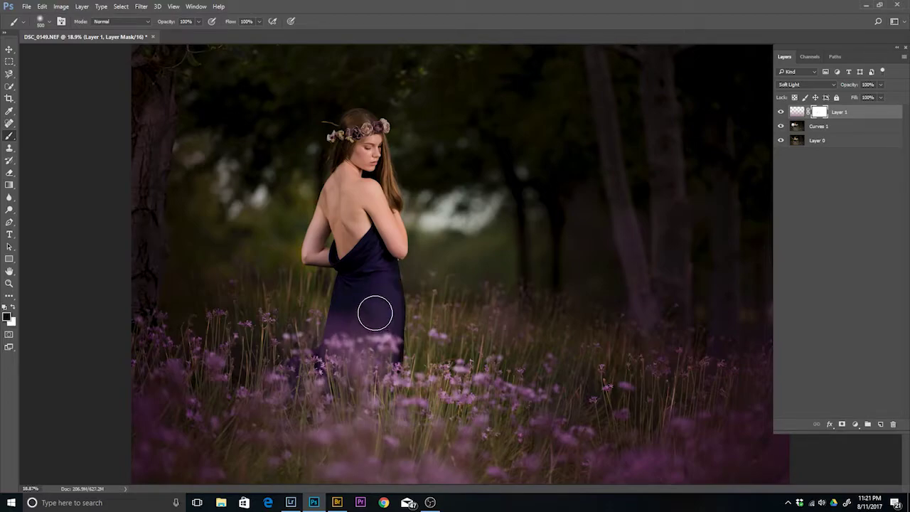
mouse_move(356, 320)
left_mouse_down()
mouse_move(366, 335)
mouse_move(350, 320)
left_mouse_up()
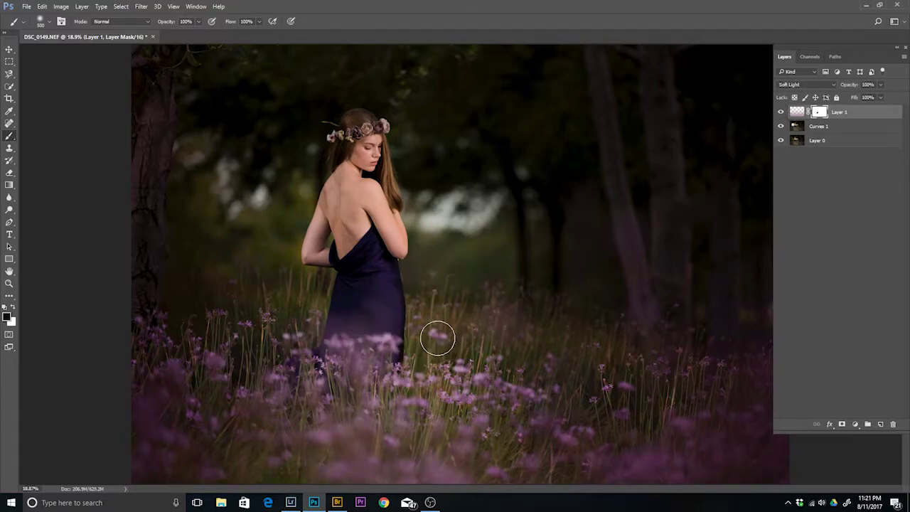
left_click_drag(322, 235, 342, 222)
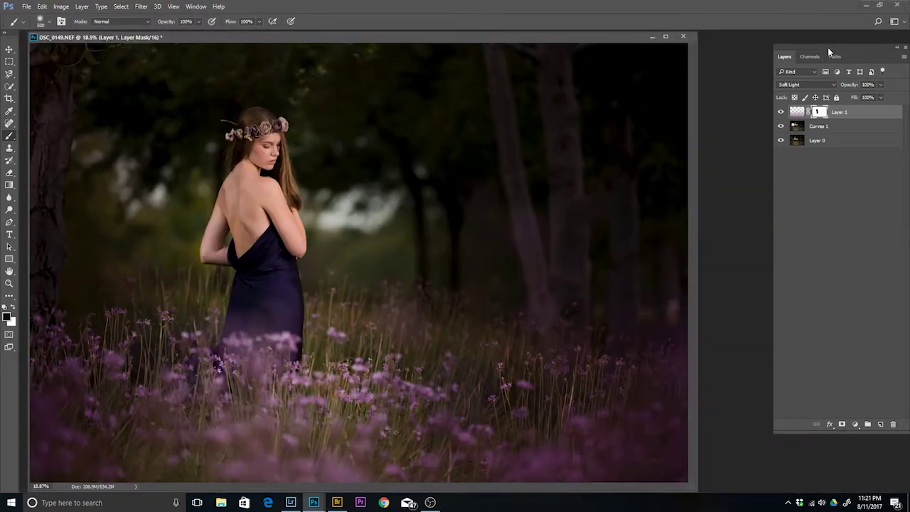
Restore the document window, close the Layers panel, and reopen it with F7 floating beside the photo
left_click(666, 37)
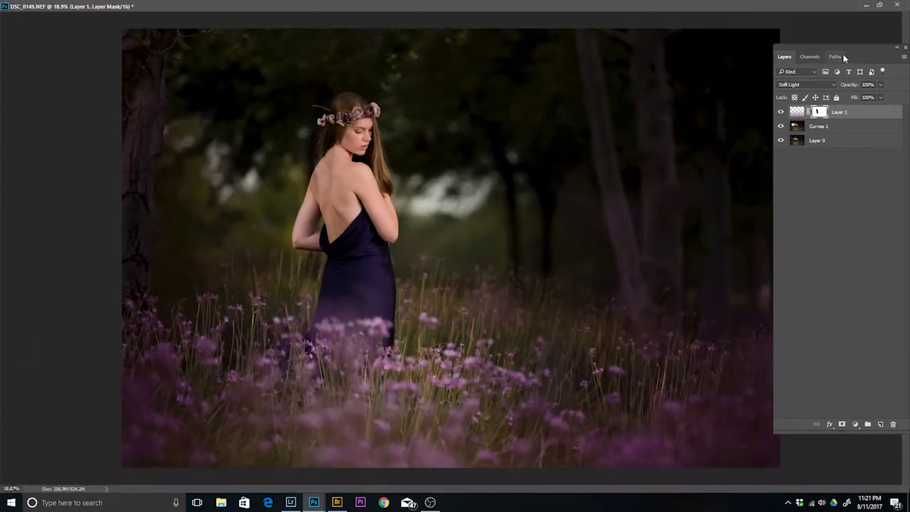
left_click_drag(866, 50, 802, 114)
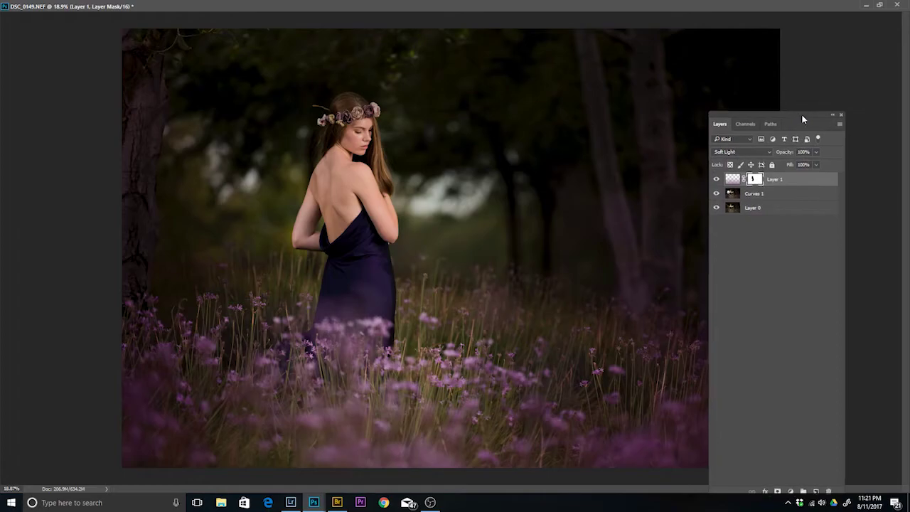
left_click(880, 6)
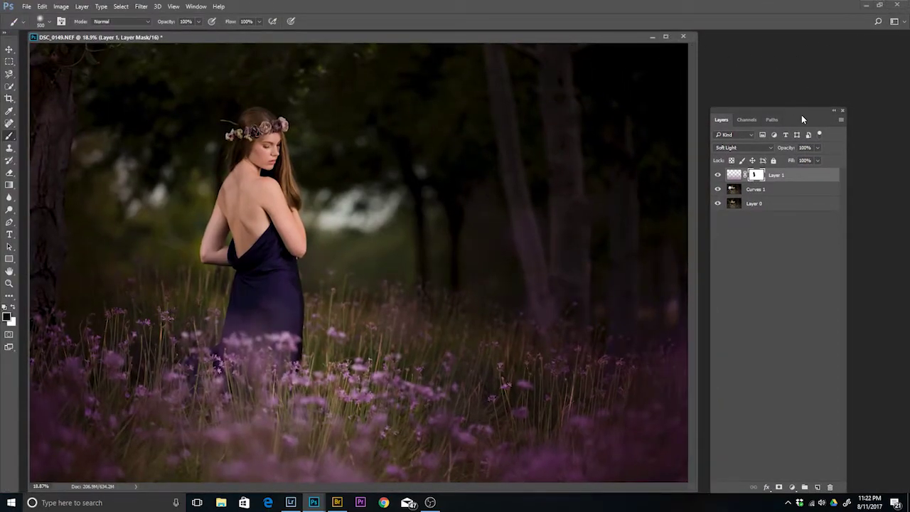
left_click(842, 110)
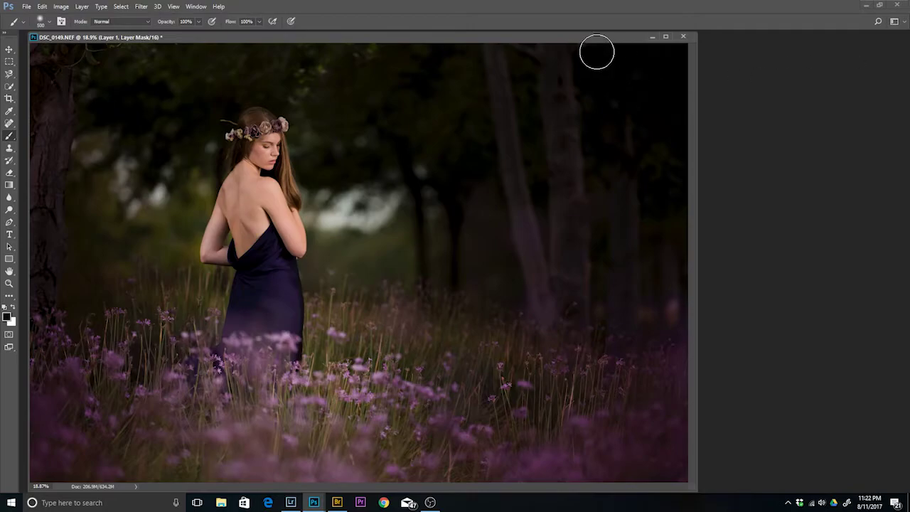
left_click_drag(595, 38, 673, 35)
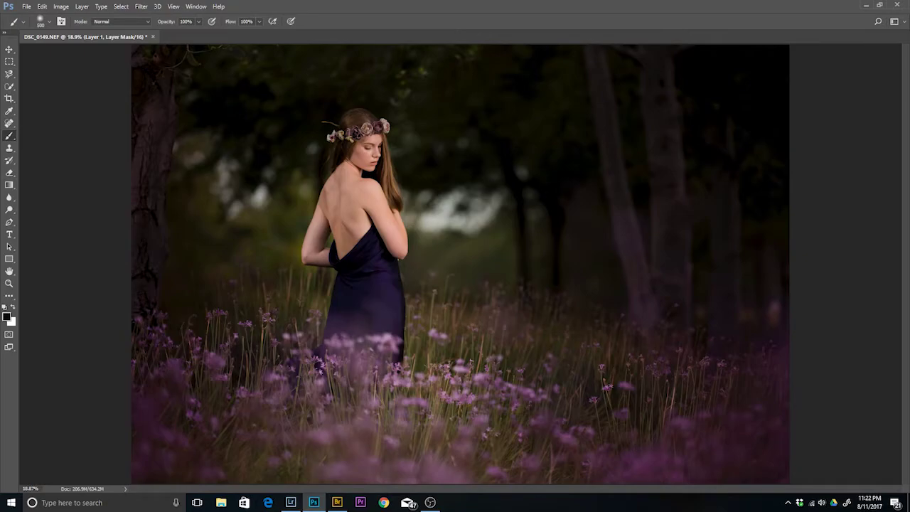
key("F7")
left_click_drag(851, 99, 826, 98)
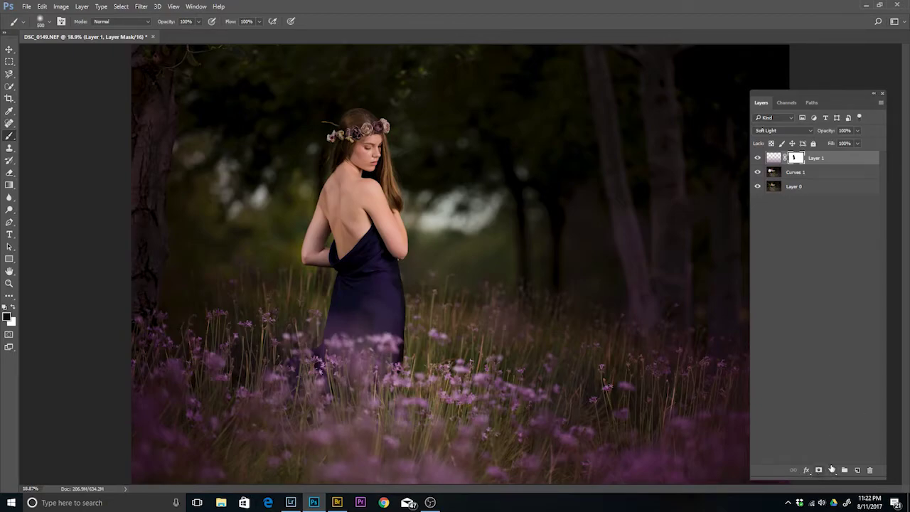
Add Curves 2 above Layer 1, pull the RGB curve down, and invert its mask with Ctrl+I
left_click(832, 475)
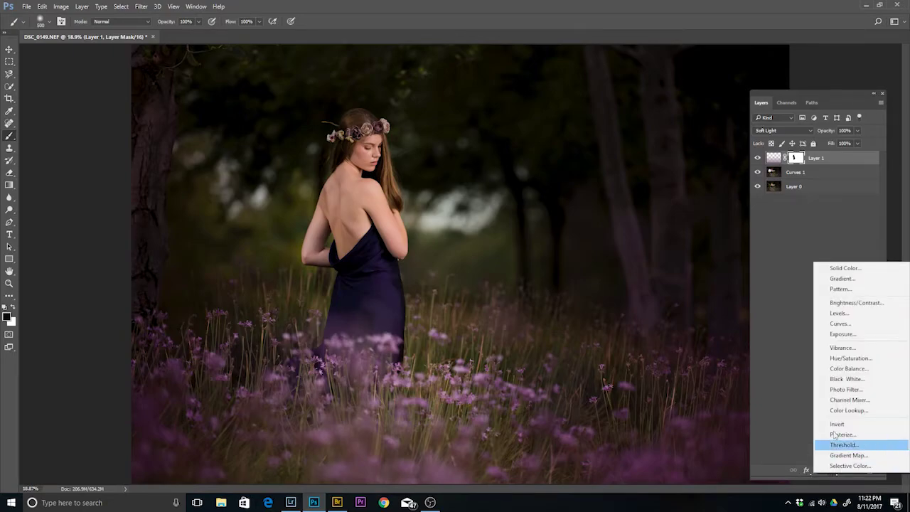
left_click(846, 326)
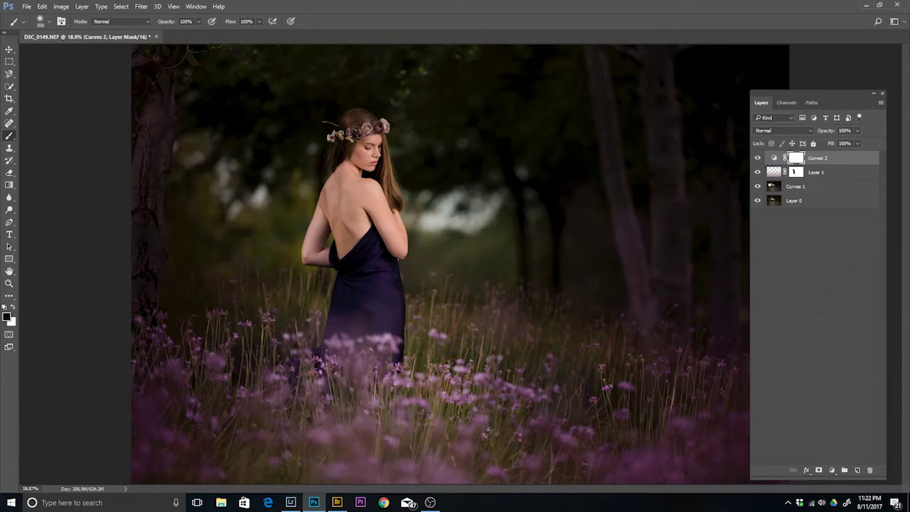
left_click_drag(860, 169, 714, 163)
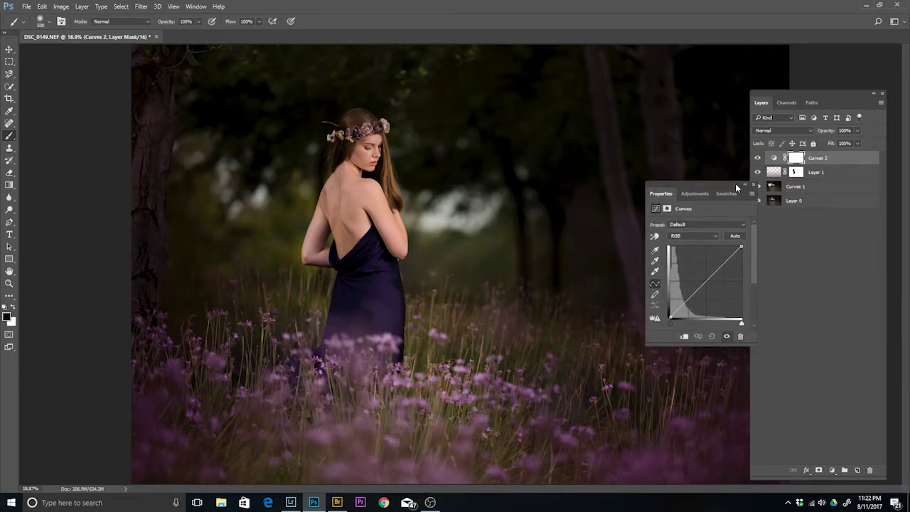
left_click_drag(687, 259, 686, 266)
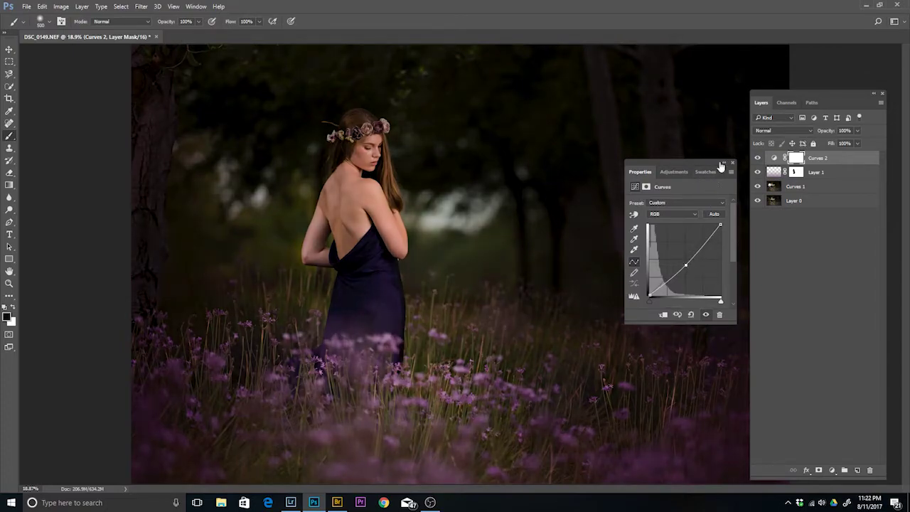
mouse_move(710, 160)
left_mouse_down()
mouse_move(812, 225)
mouse_move(903, 226)
left_mouse_up()
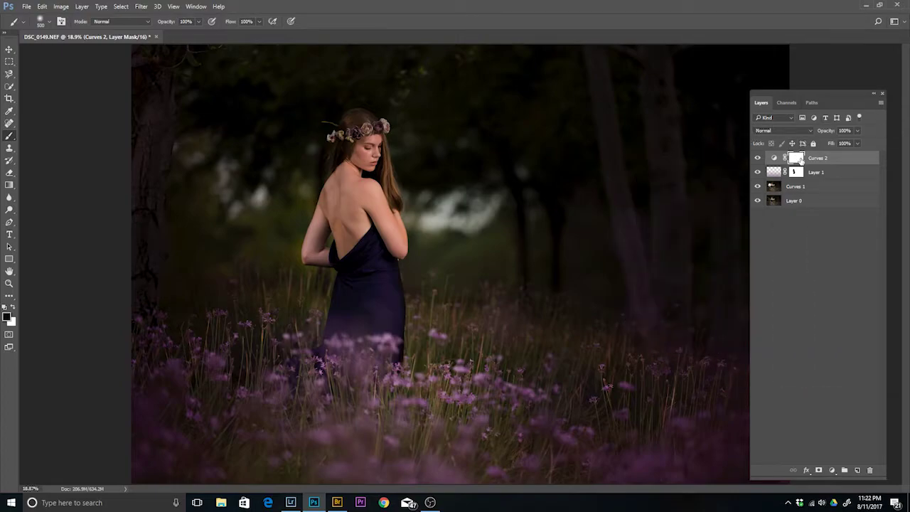
key("ctrl+i")
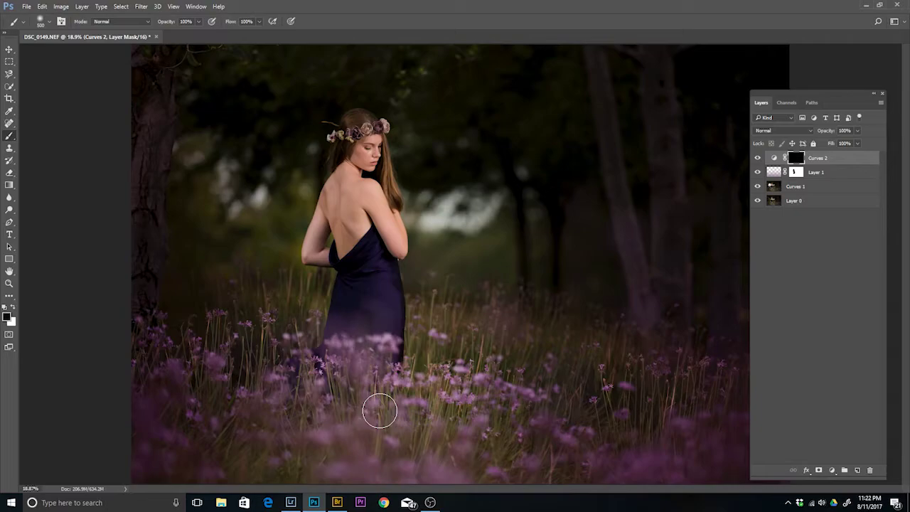
Paint white with a 1300 brush on the Curves 2 mask over the grass and background, comparing before and after
left_click_drag(835, 98, 874, 87)
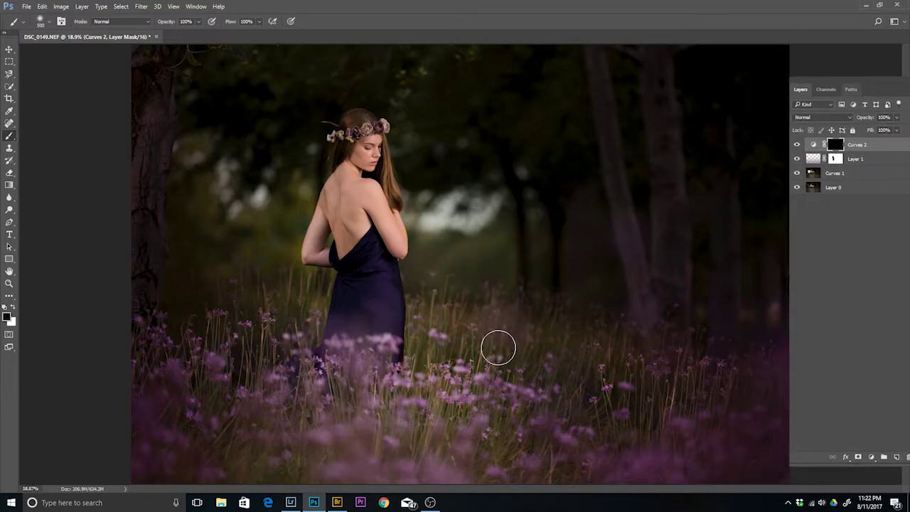
key("bracketright")
key("bracketright")
key("bracketright")
key("bracketright")
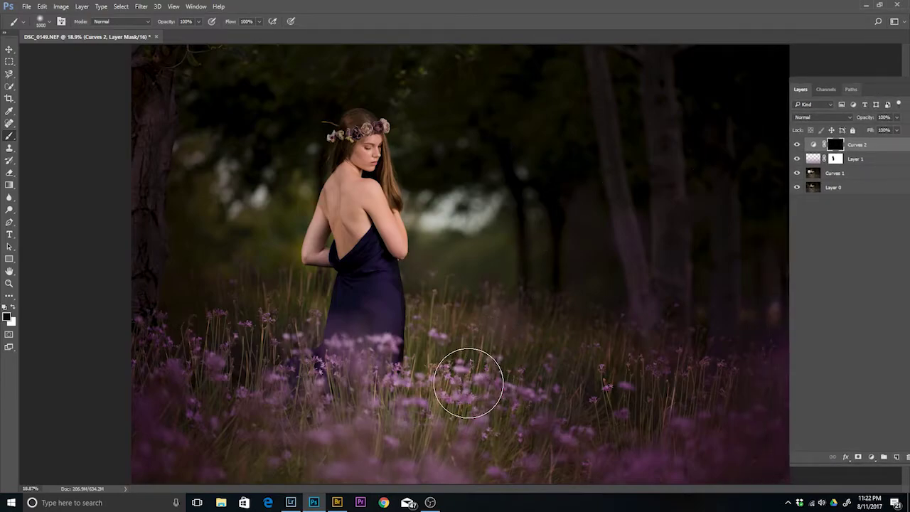
key("bracketright")
key("bracketright")
key("bracketright")
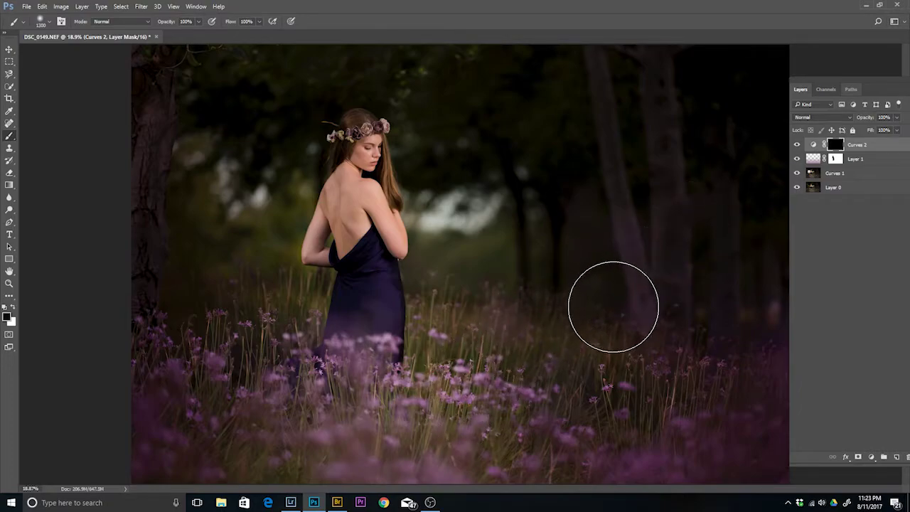
key("x")
mouse_move(550, 338)
left_mouse_down()
mouse_move(473, 380)
mouse_move(464, 429)
left_mouse_up()
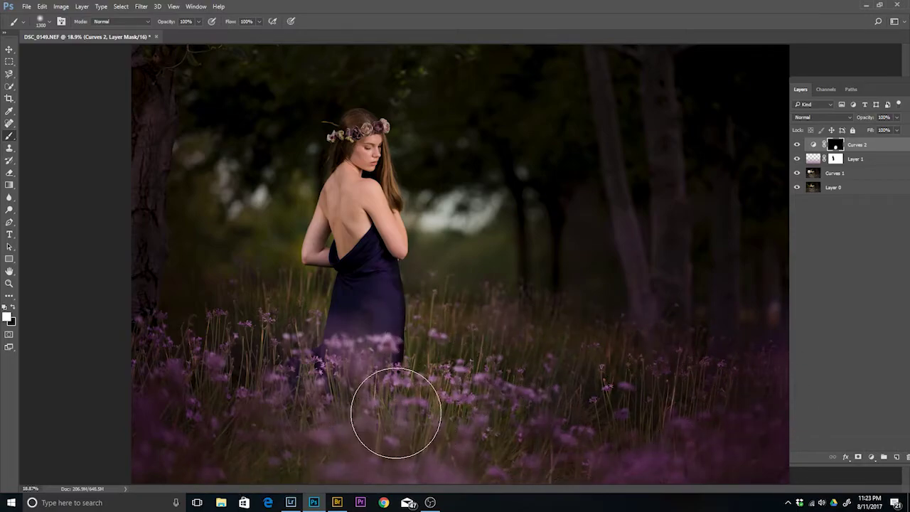
mouse_move(346, 292)
left_mouse_down()
mouse_move(378, 228)
mouse_move(673, 240)
mouse_move(481, 250)
mouse_move(452, 209)
left_mouse_up()
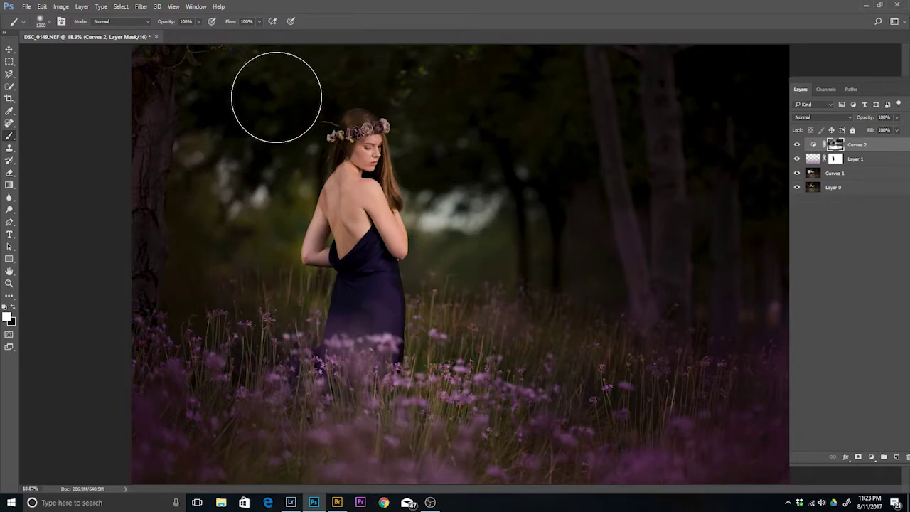
left_click_drag(347, 65, 642, 227)
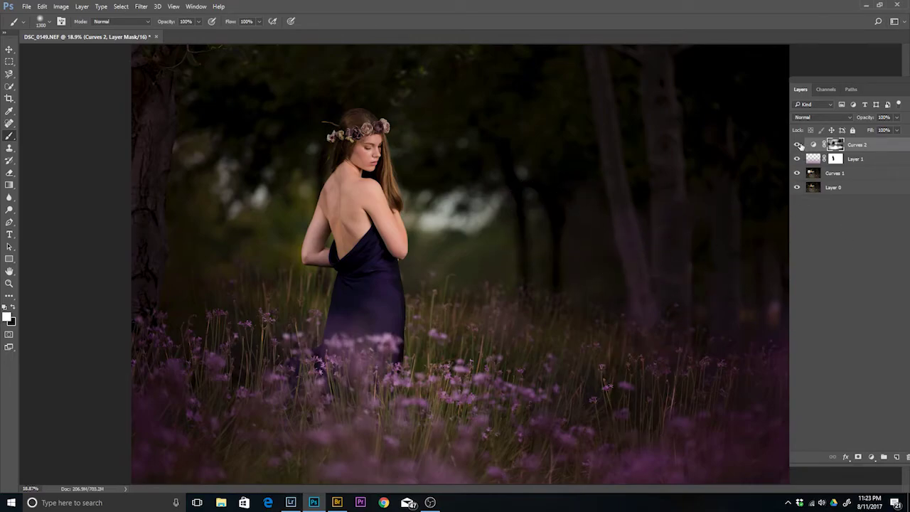
left_click(797, 145)
left_click(798, 145)
left_click(798, 145)
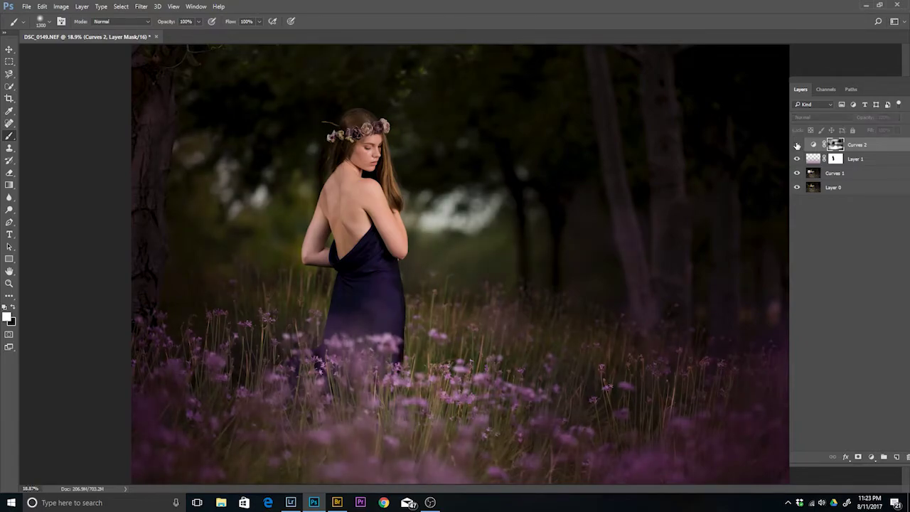
left_click(797, 145)
left_click_drag(873, 95, 879, 51)
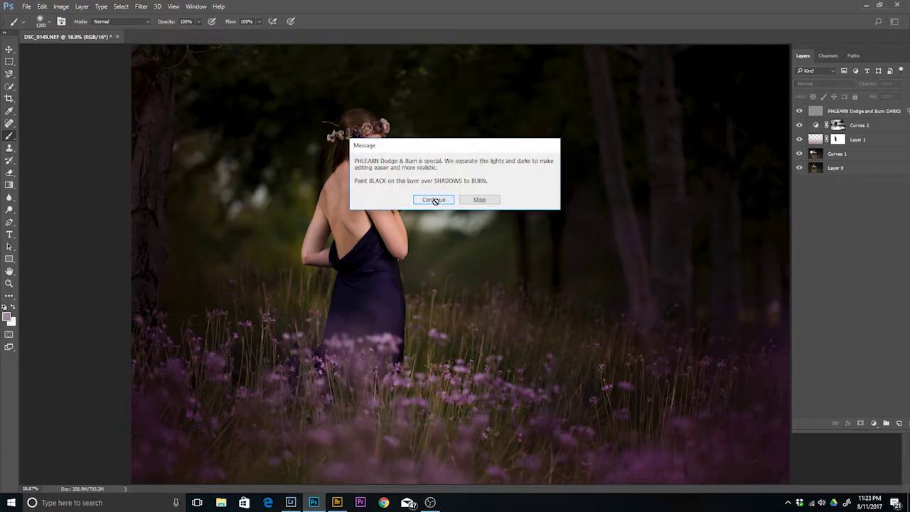
On the DARKS layer, zoom to her back and burn in the lower-back skin with an 800 brush
left_click(434, 200)
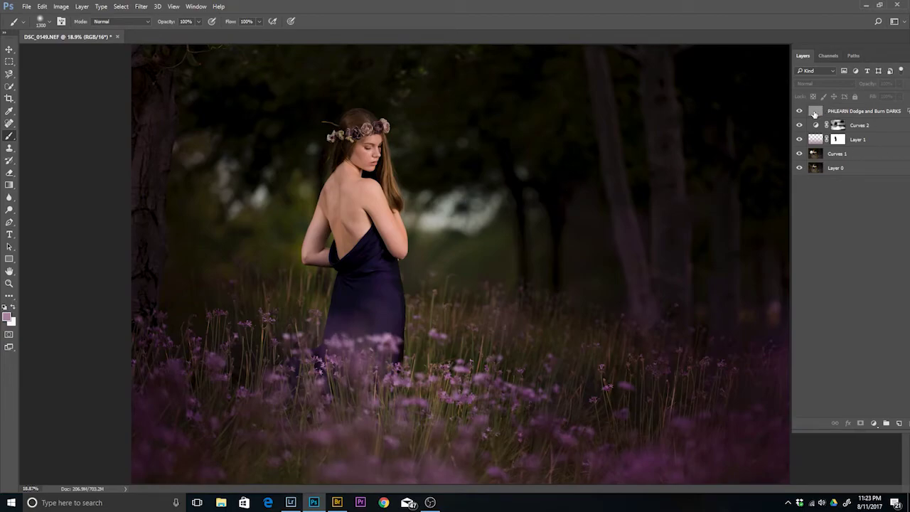
left_click(815, 114)
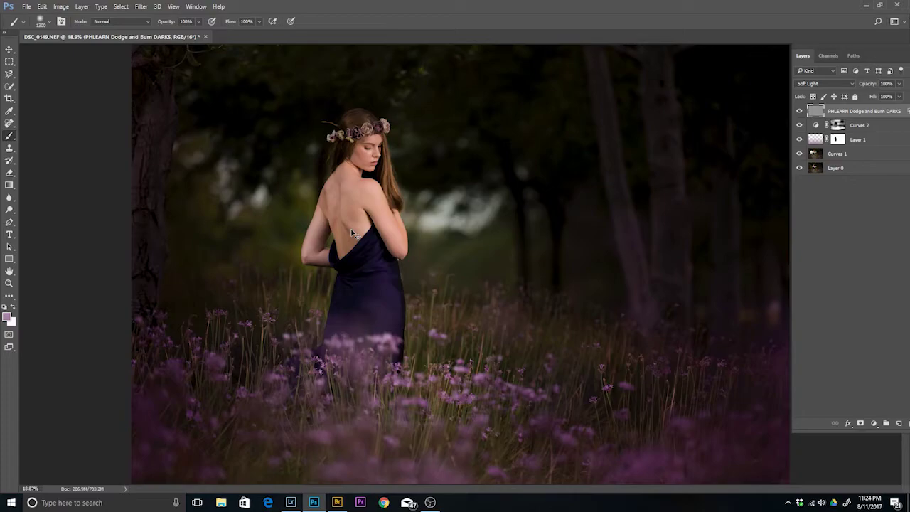
scroll(354, 233, "up", 2)
scroll(356, 237, "up", 2)
scroll(341, 228, "up", 2)
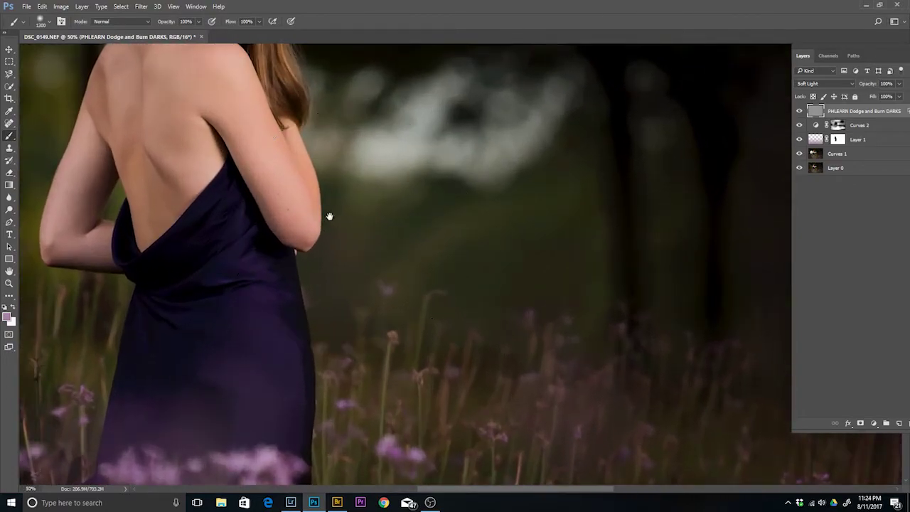
mouse_move(329, 216)
left_mouse_down()
mouse_move(605, 419)
mouse_move(587, 401)
left_mouse_up()
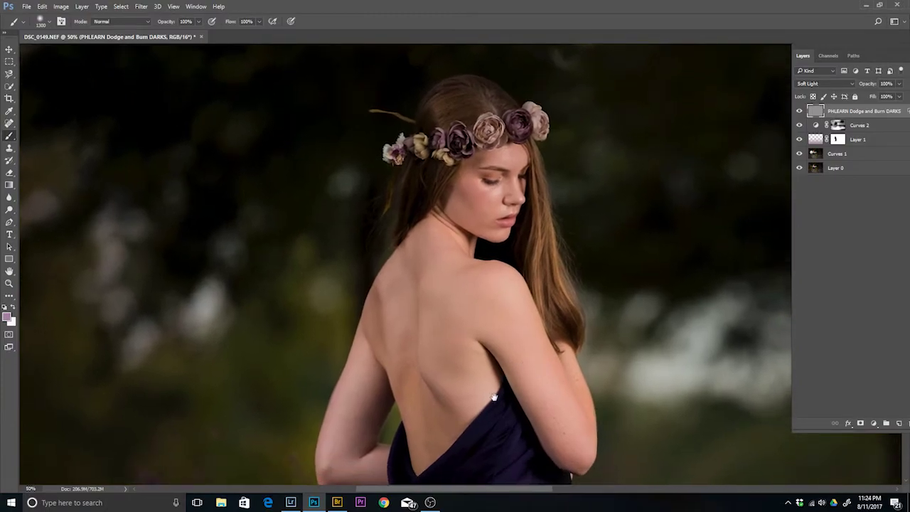
left_click_drag(495, 397, 487, 302)
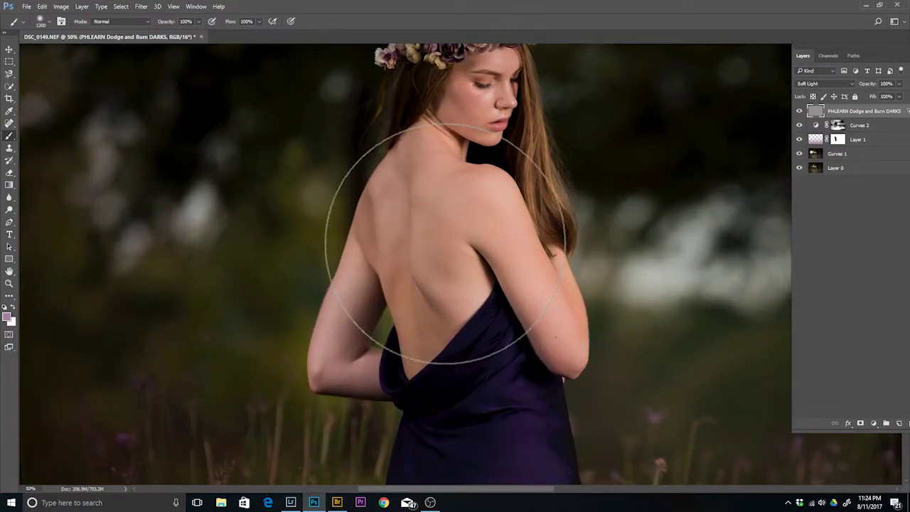
key("bracketleft")
key("bracketleft")
key("bracketleft")
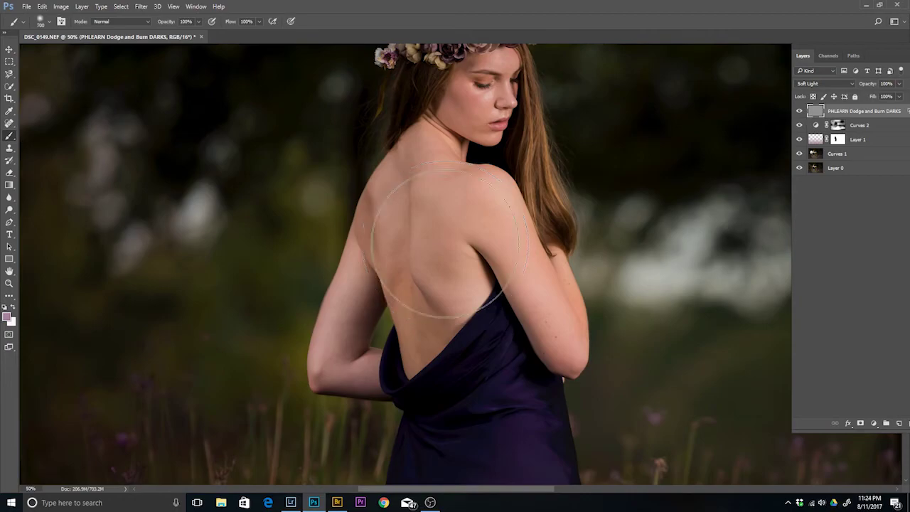
key("bracketleft")
key("bracketleft")
key("bracketleft")
key("bracketleft")
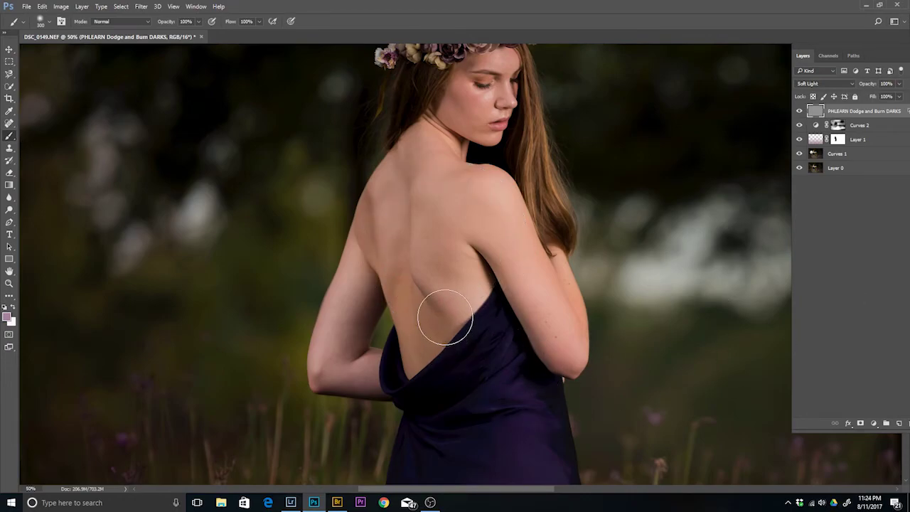
mouse_move(424, 308)
left_mouse_down()
mouse_move(417, 305)
mouse_move(429, 319)
mouse_move(411, 311)
mouse_move(502, 317)
mouse_move(527, 329)
left_mouse_up()
Set the foreground to near-black and add a white layer mask to the DARKS layer
left_click(7, 318)
left_click(632, 263)
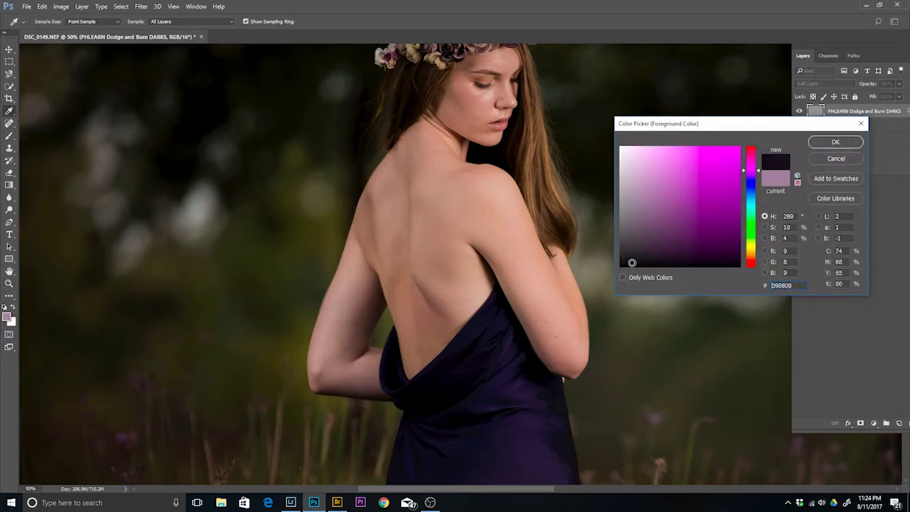
left_click(837, 143)
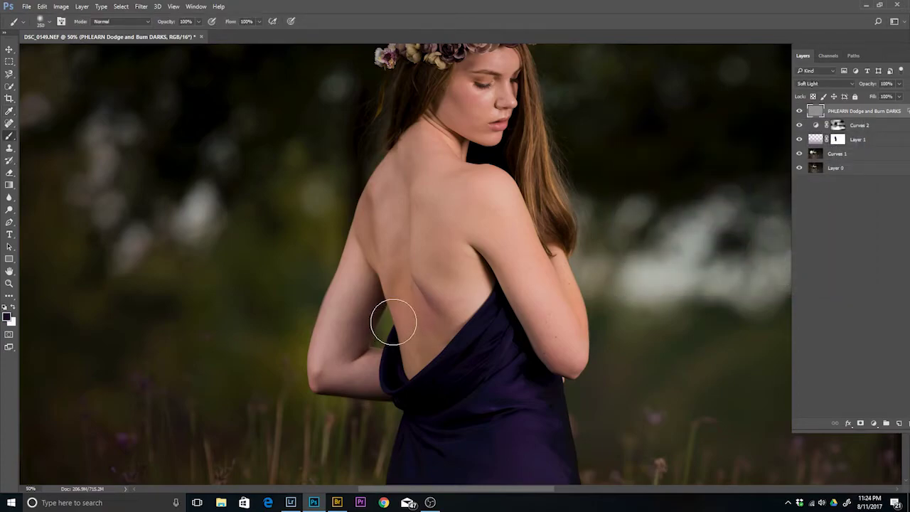
left_click(861, 423)
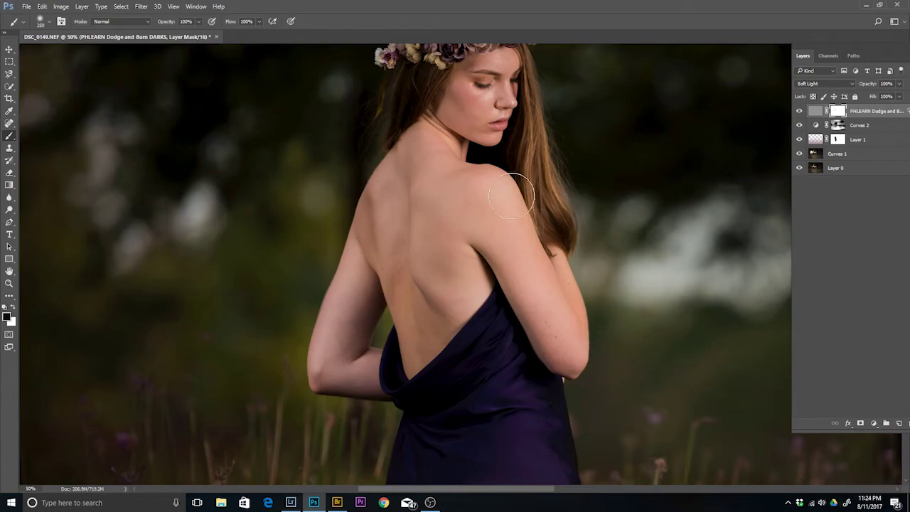
Paint the DARKS mask around the armpit and dress edge with a 125 brush, comparing visibility
key("x")
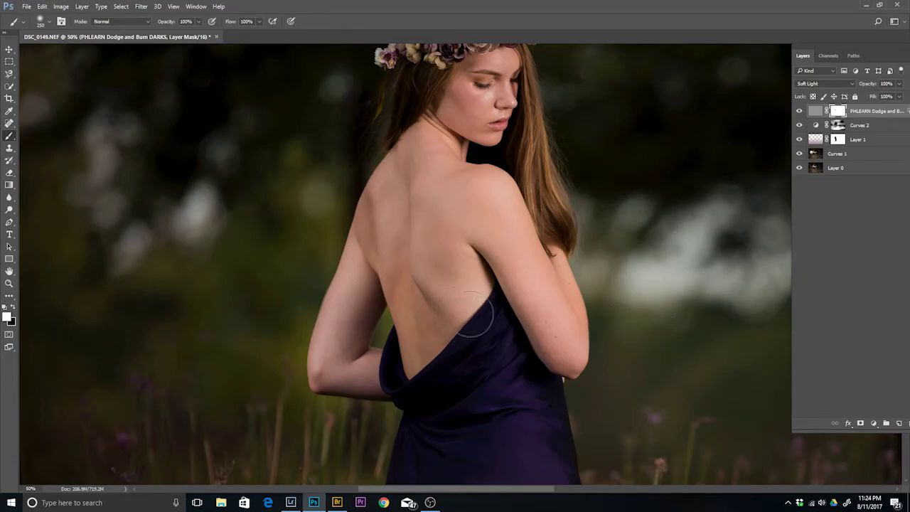
key("bracketleft")
key("bracketleft")
key("bracketleft")
left_click_drag(498, 260, 508, 301)
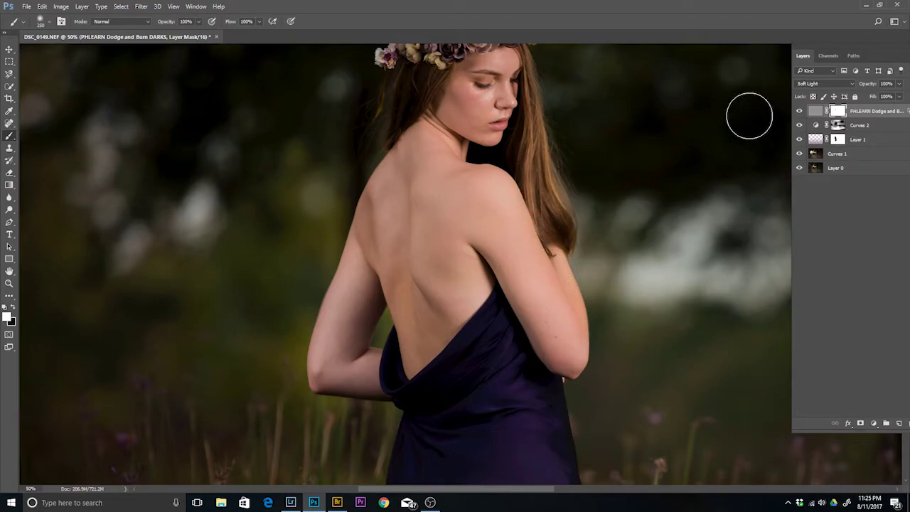
left_click(800, 112)
left_click(800, 112)
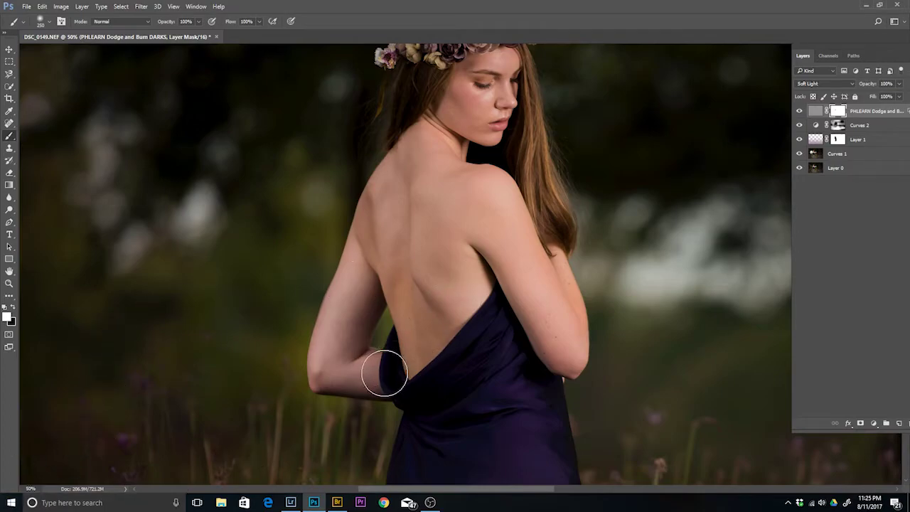
key("x")
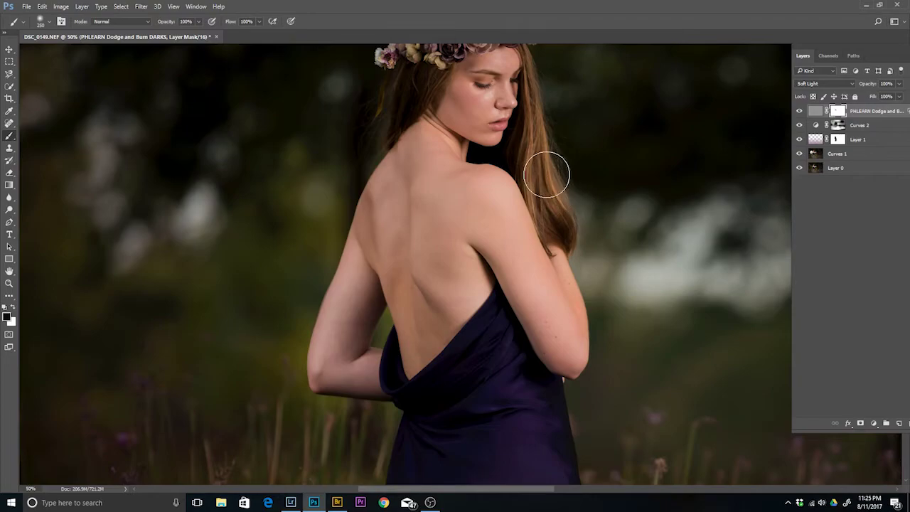
key("x")
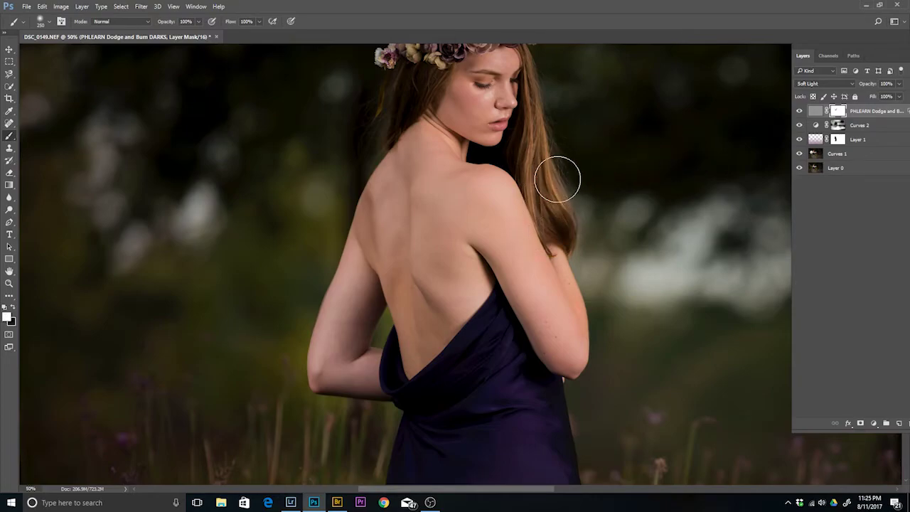
key("x")
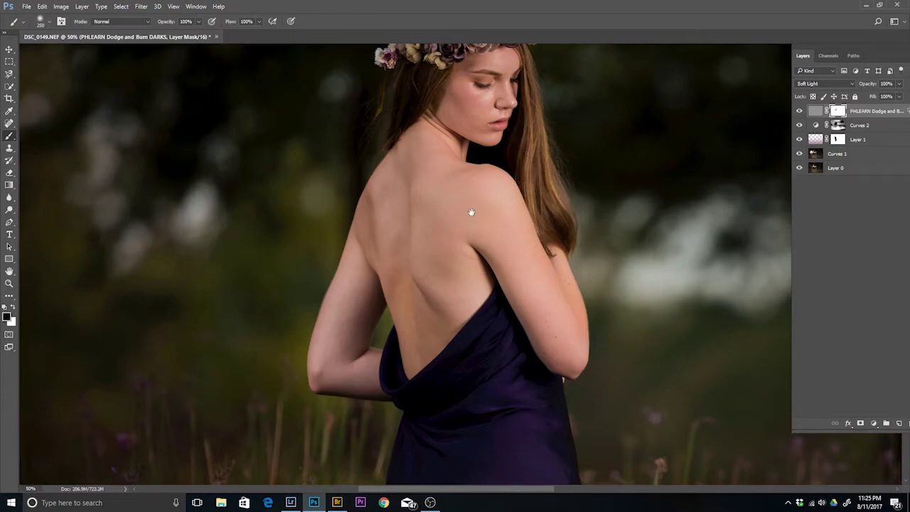
left_click_drag(471, 212, 482, 283)
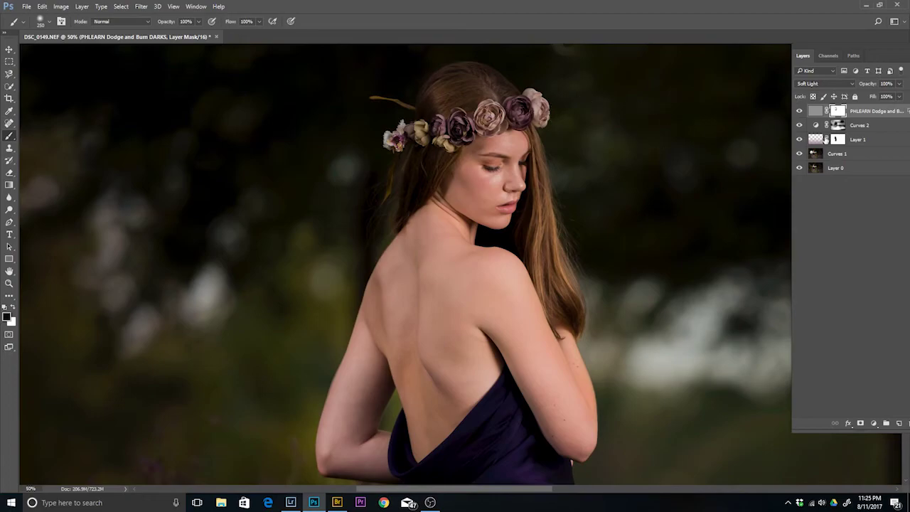
Brush over the hair on the DARKS layer pixels, then try a white mask stroke along the hair and undo it
left_click(822, 112)
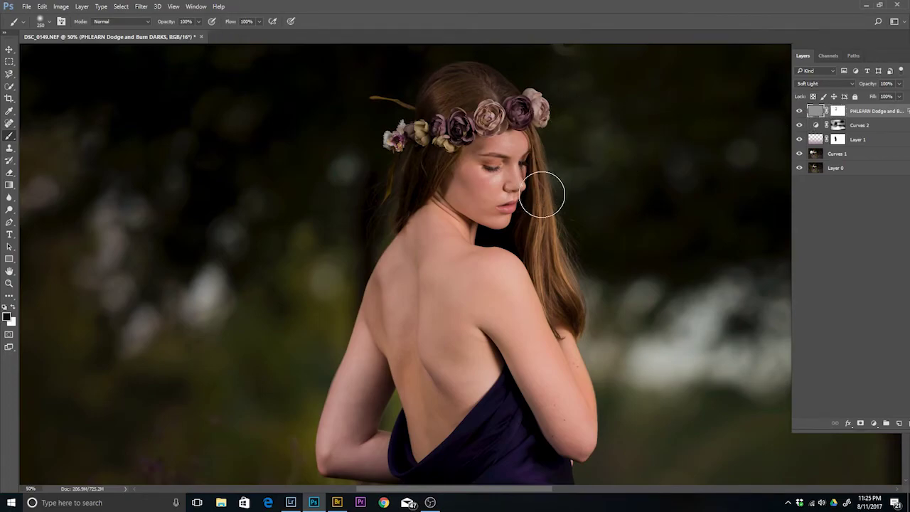
mouse_move(553, 264)
left_mouse_down()
mouse_move(550, 274)
mouse_move(569, 266)
left_mouse_up()
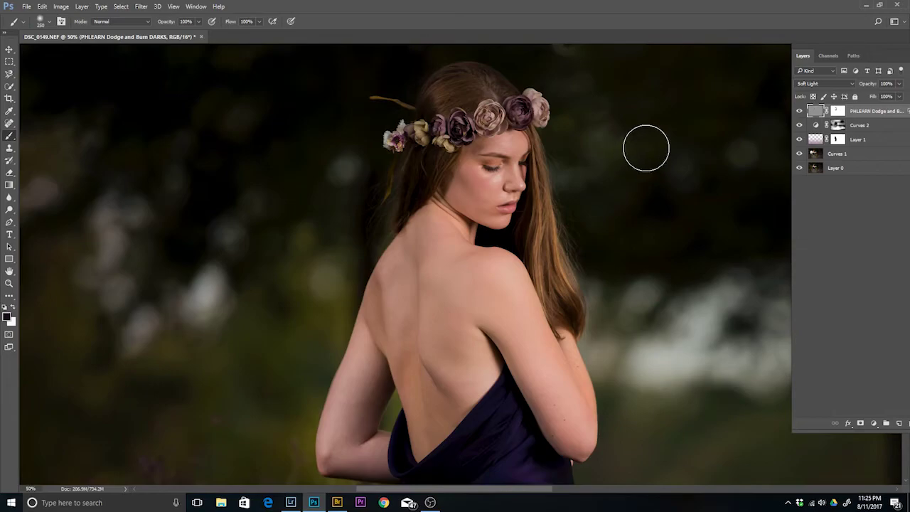
left_click(839, 111)
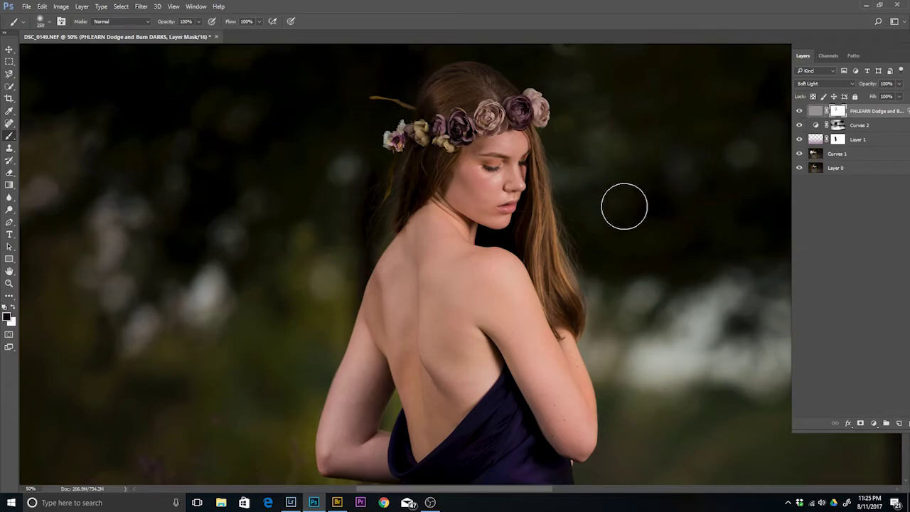
key("x")
left_click_drag(537, 221, 556, 280)
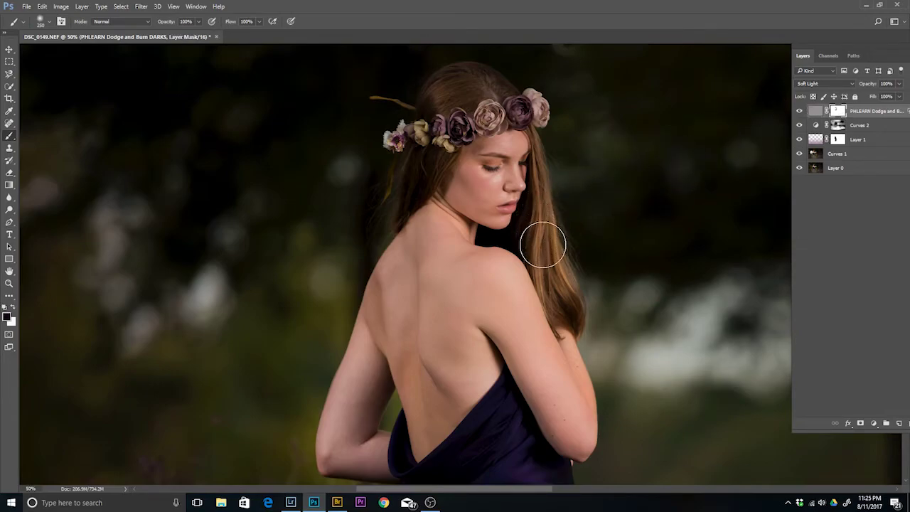
key("ctrl+z")
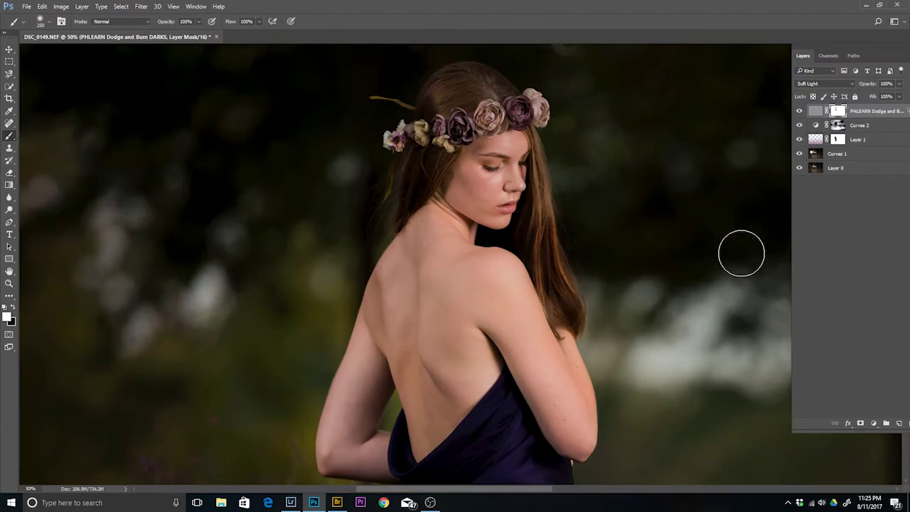
Paint black on the mask along the hair beside the shoulder and neck, then shrink the brush to 175
key("x")
left_click_drag(553, 205, 535, 285)
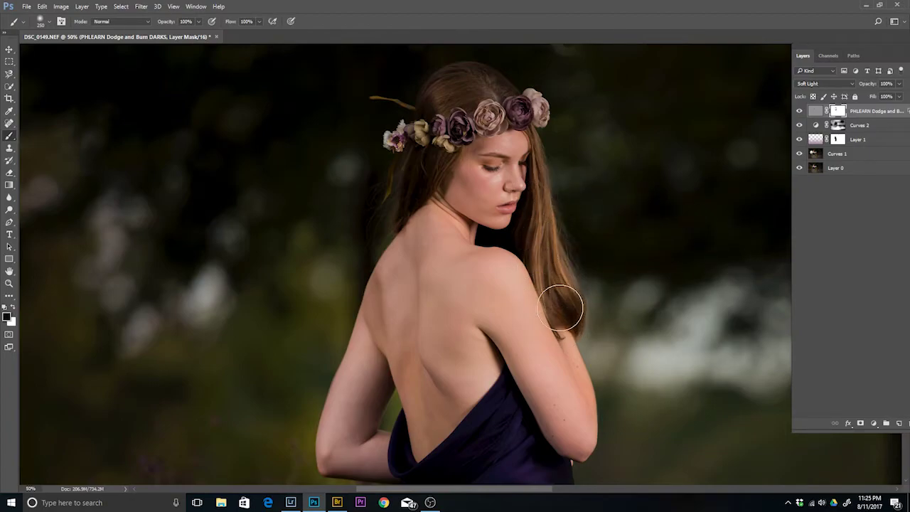
left_click_drag(553, 205, 542, 226)
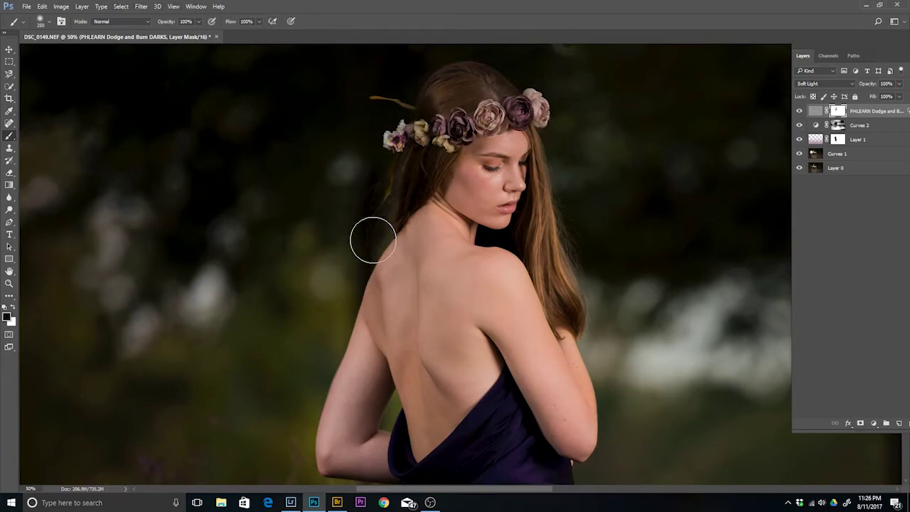
key("bracketleft")
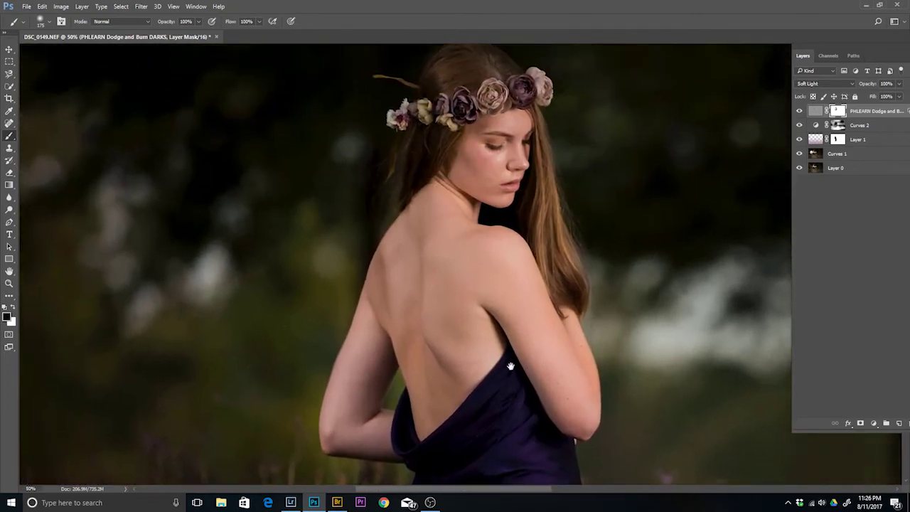
left_click_drag(487, 347, 523, 376)
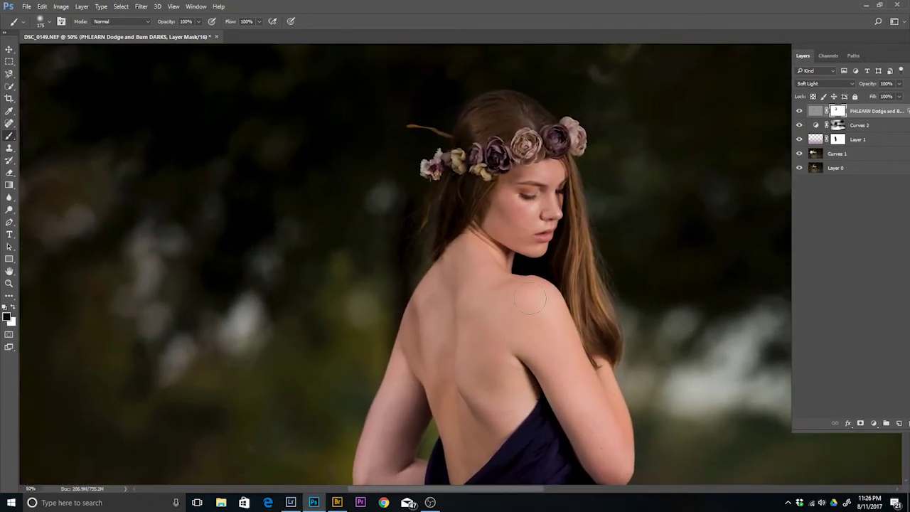
key("bracketleft")
key("bracketleft")
key("bracketleft")
right_click(547, 236)
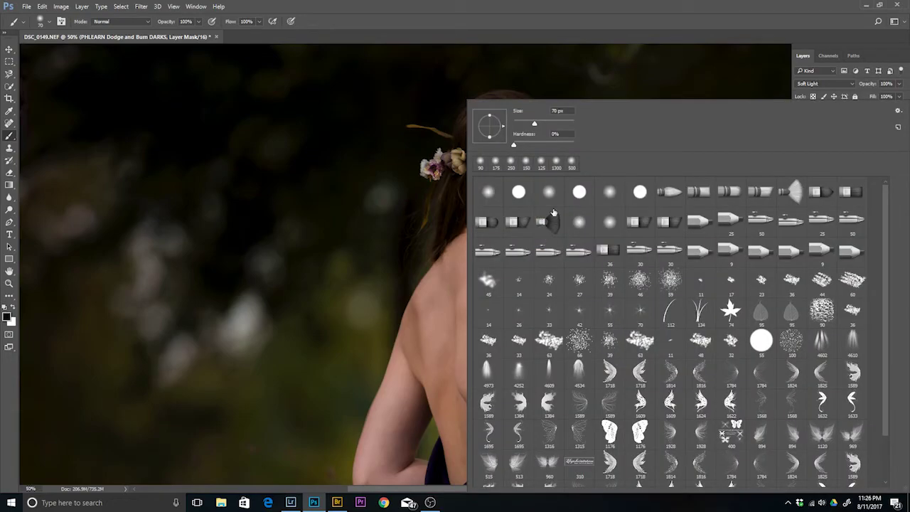
left_click(542, 4)
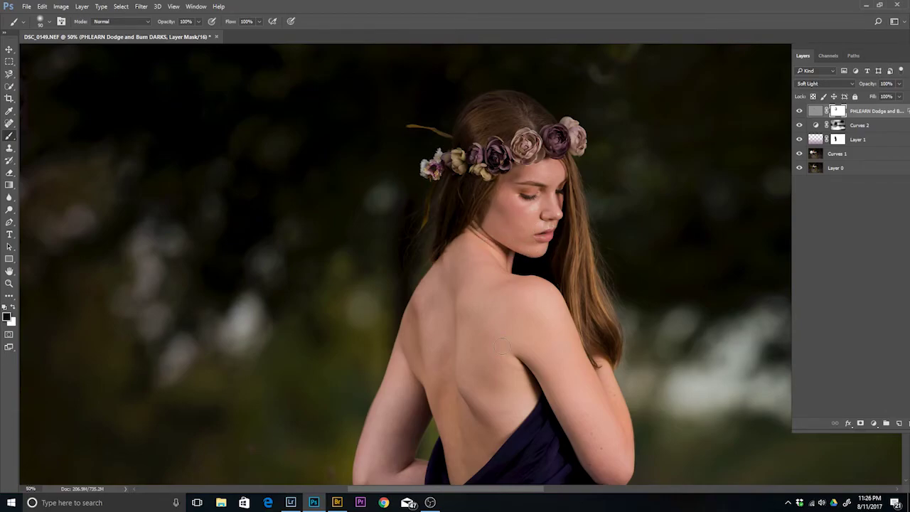
Flatten Curves 2, PHLEARN, Layer 1, Curves 1 and Layer 0 into one Background layer
left_click(876, 126)
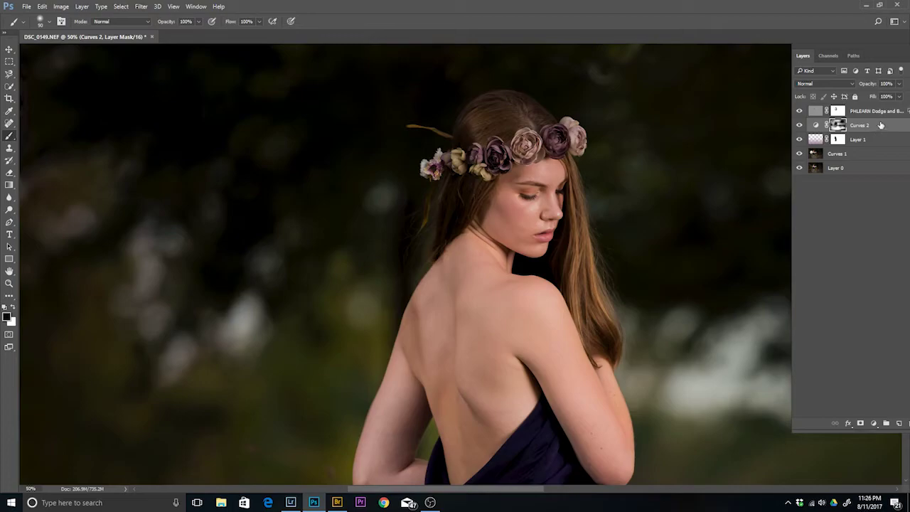
left_click(885, 117)
left_click(880, 139, "shift")
left_click(879, 153, "shift")
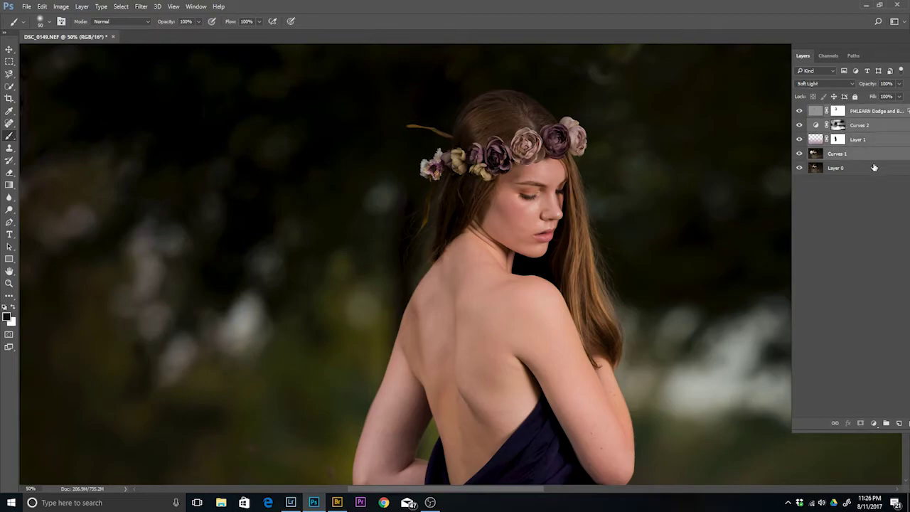
left_click(874, 170, "shift")
right_click(859, 146)
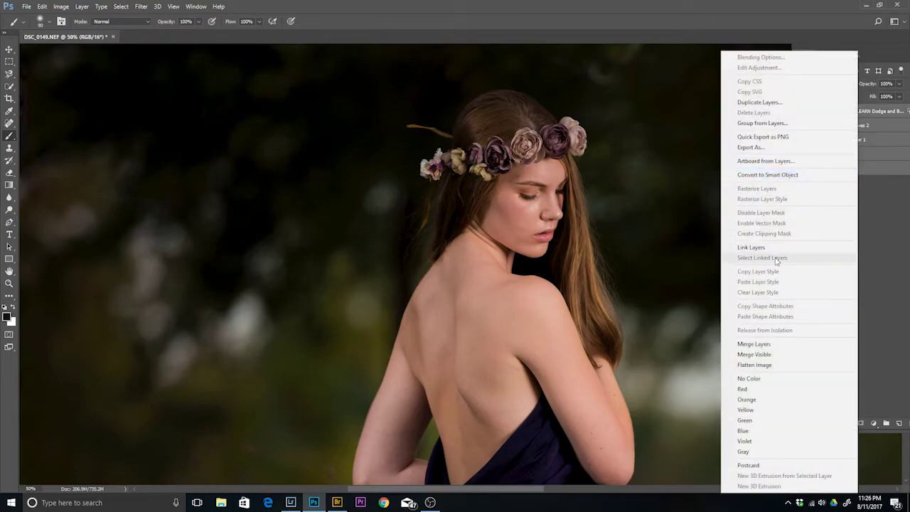
left_click(744, 364)
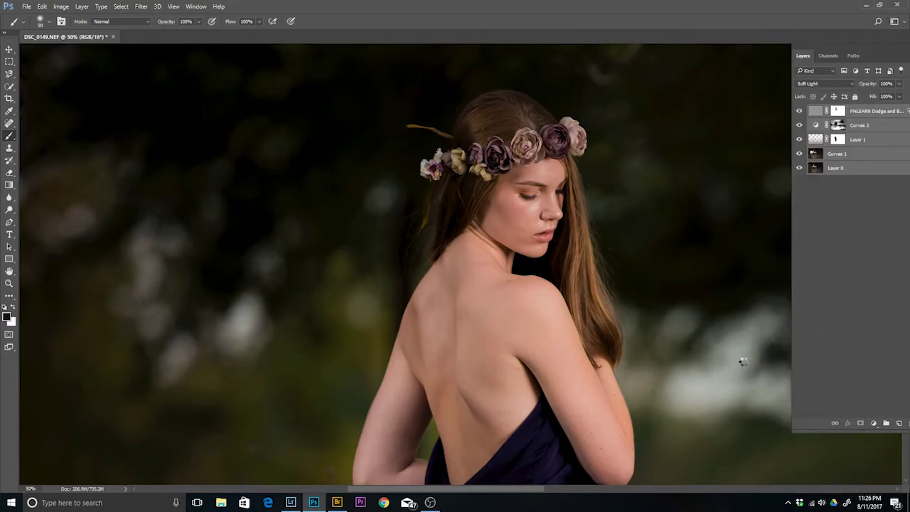
key("ctrl+0")
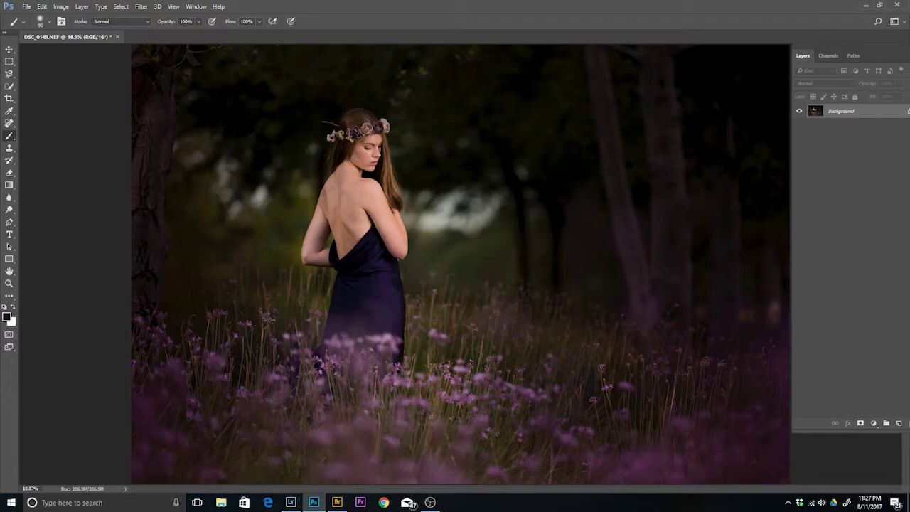
Add a Radial gradient fill layer using the Neutral Density gradient preset
left_click_drag(878, 55, 825, 59)
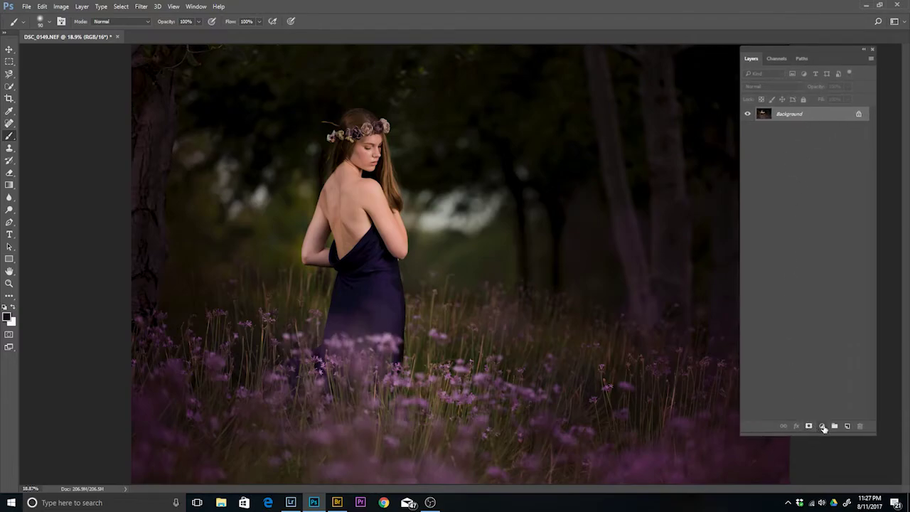
left_click(823, 427)
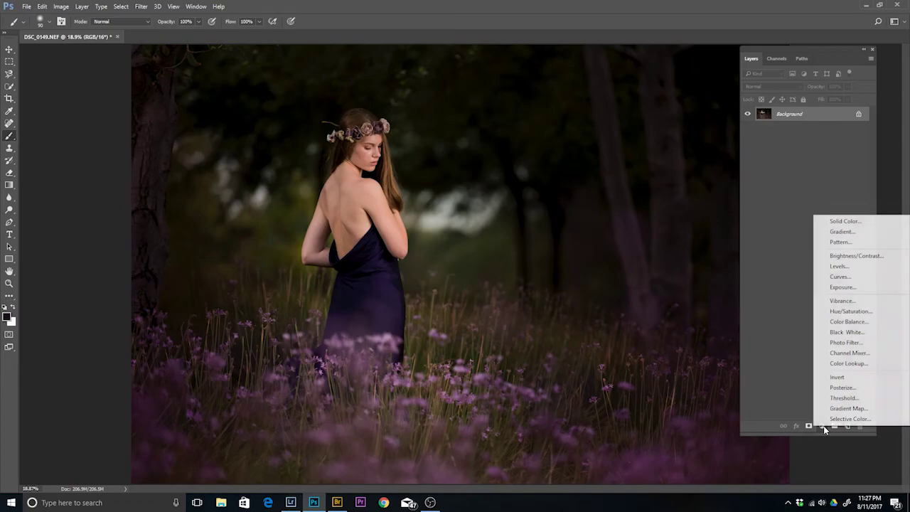
left_click(857, 233)
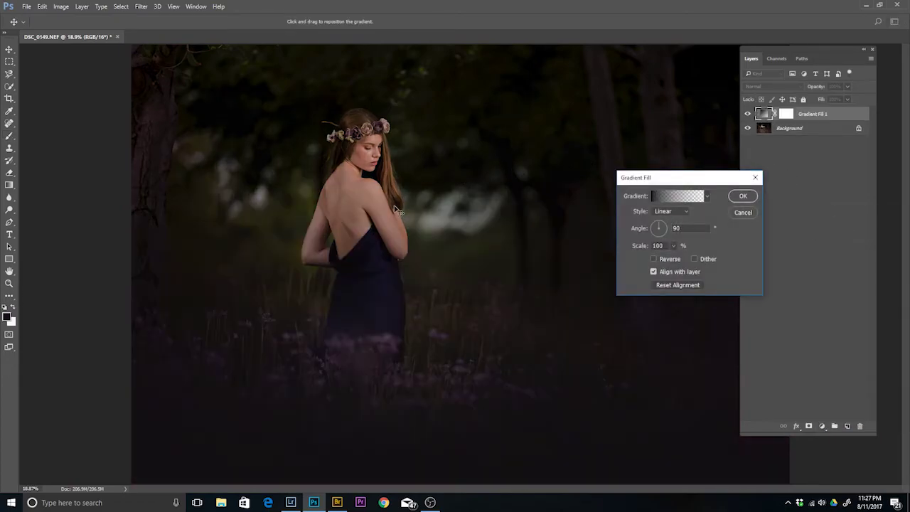
left_click(687, 213)
left_click(687, 224)
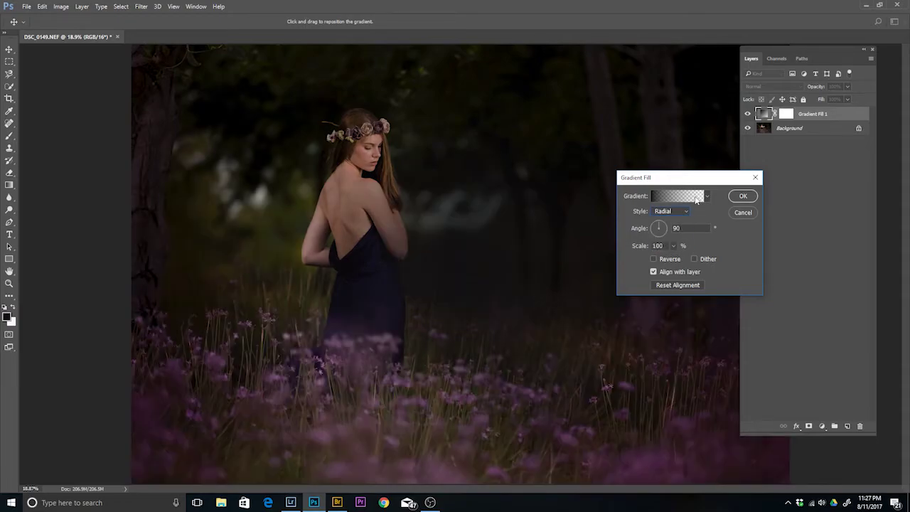
left_click(696, 197)
left_click(725, 133)
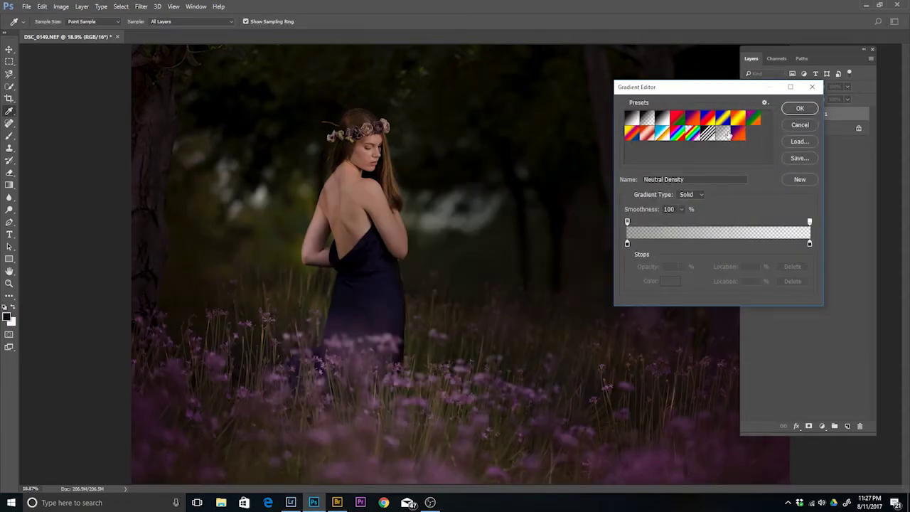
left_click(799, 107)
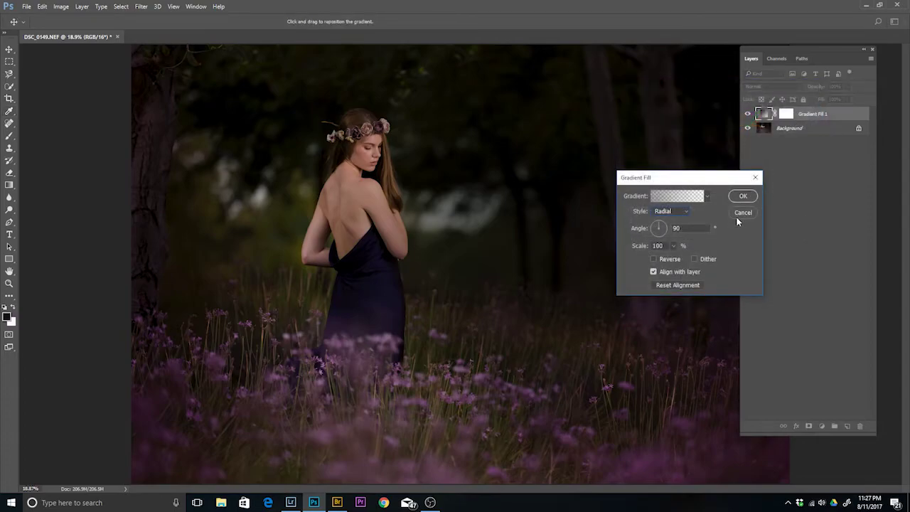
Reverse the gradient, center it on the woman's head and shoulders, and set scale to 166%
left_click_drag(430, 343, 343, 326)
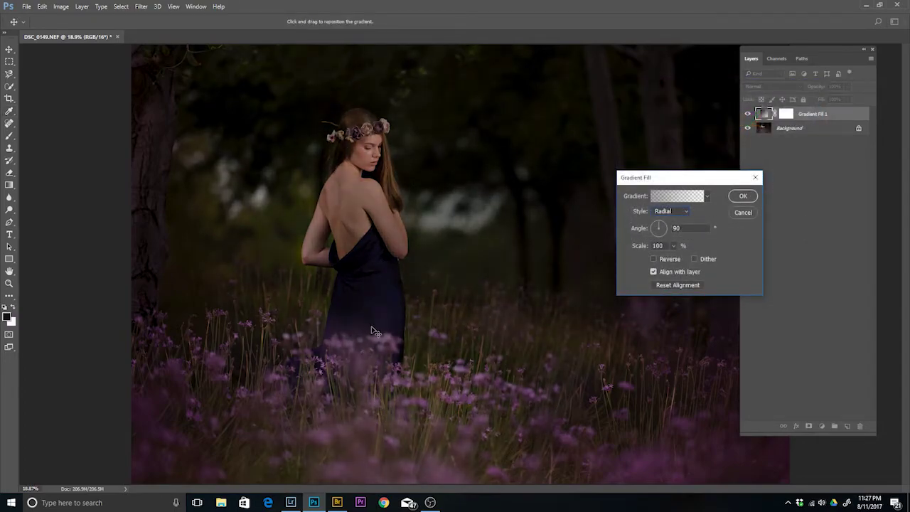
left_click(655, 259)
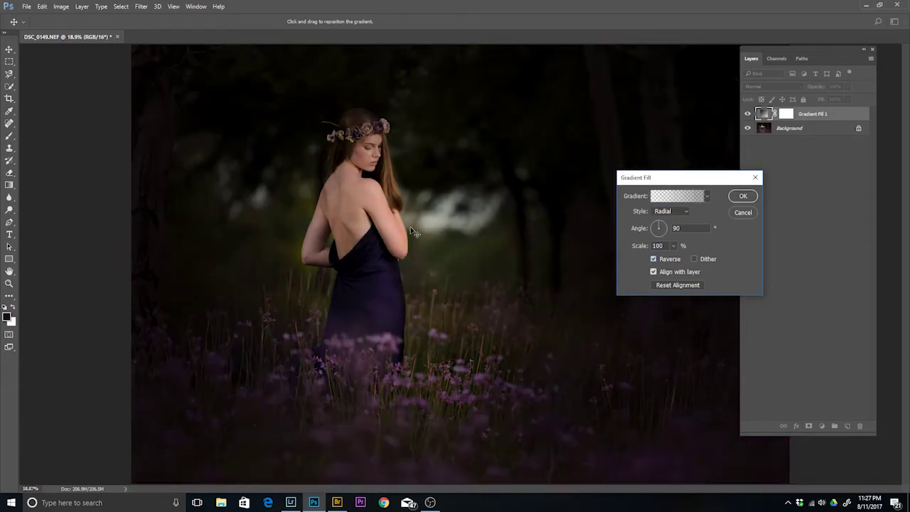
mouse_move(431, 273)
left_mouse_down()
mouse_move(392, 221)
mouse_move(387, 194)
left_mouse_up()
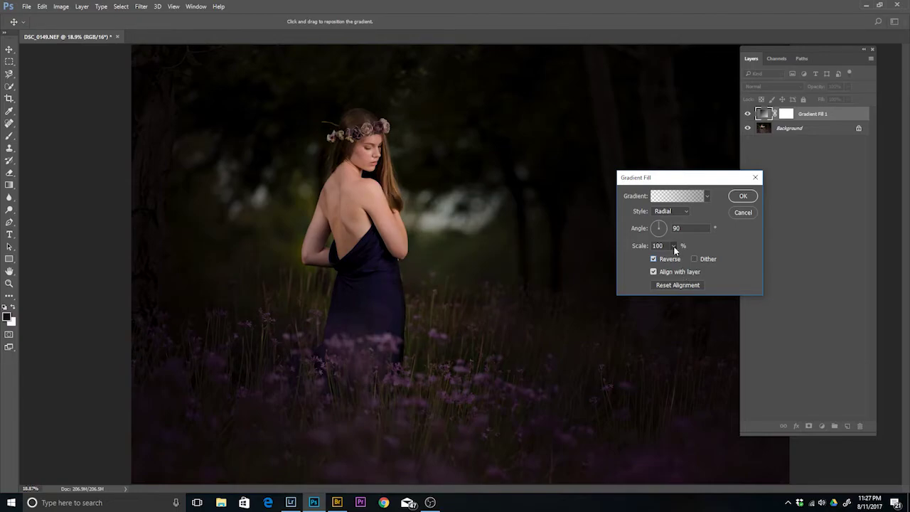
left_click(673, 246)
left_click_drag(674, 261, 688, 259)
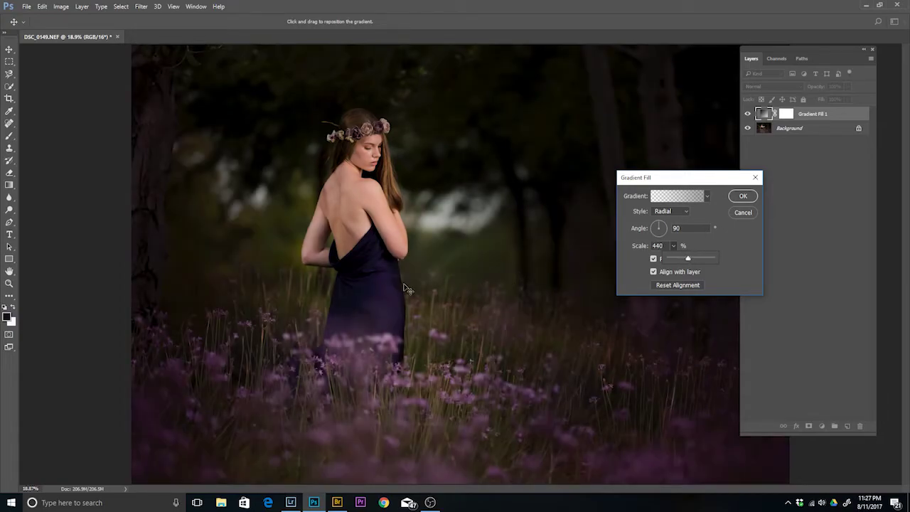
left_click(409, 289)
left_click(662, 260)
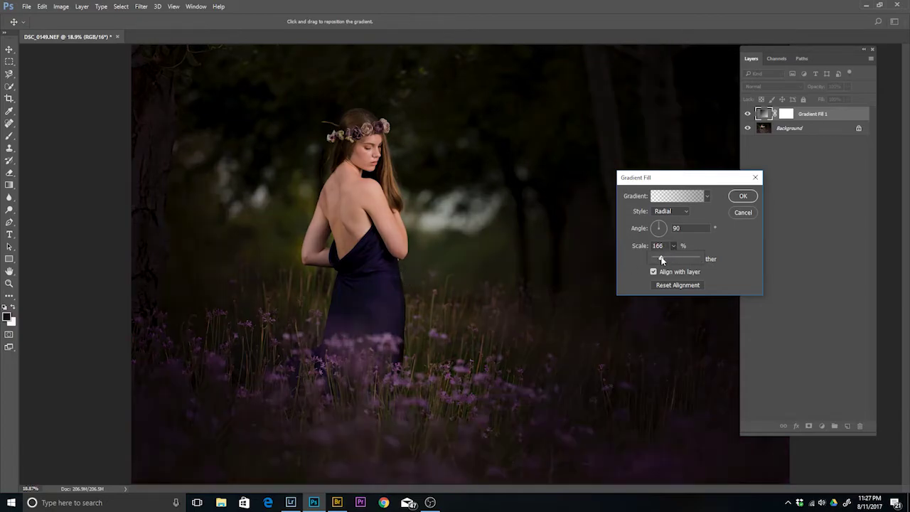
left_click(417, 287)
left_click(743, 198)
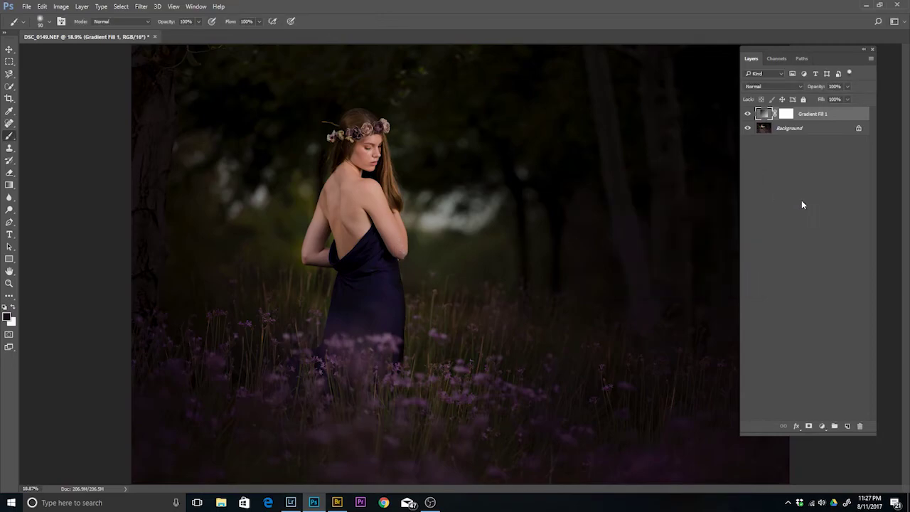
Lower Gradient Fill 1 to 48% opacity and target its layer mask with a larger brush
left_click(847, 87)
left_click(829, 98)
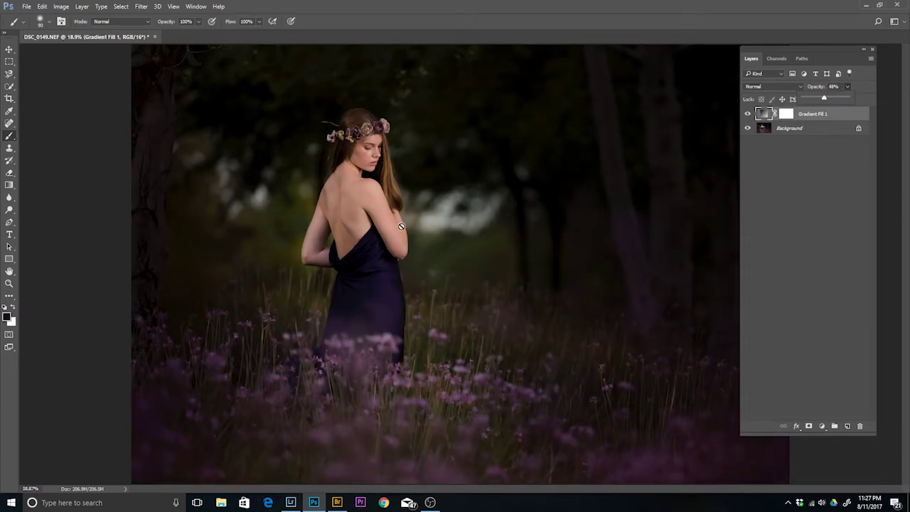
left_click(791, 115)
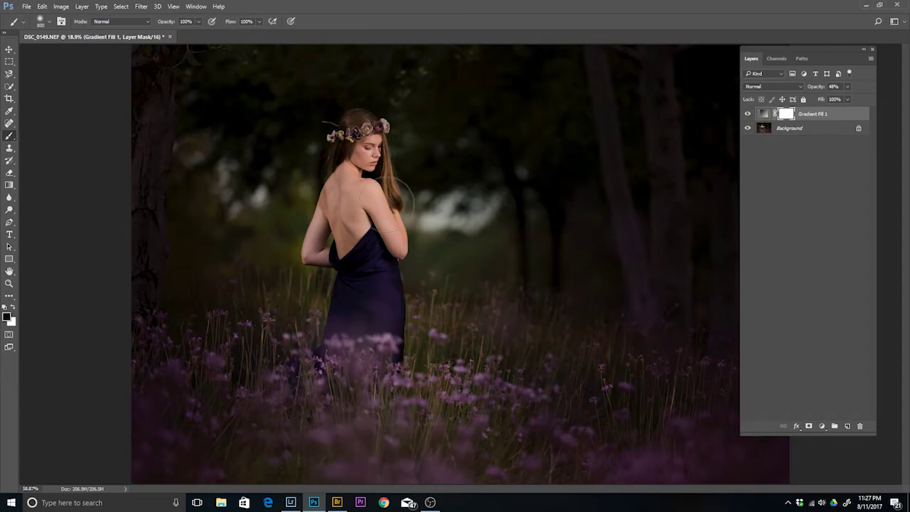
key("bracketright")
key("bracketright")
key("bracketright")
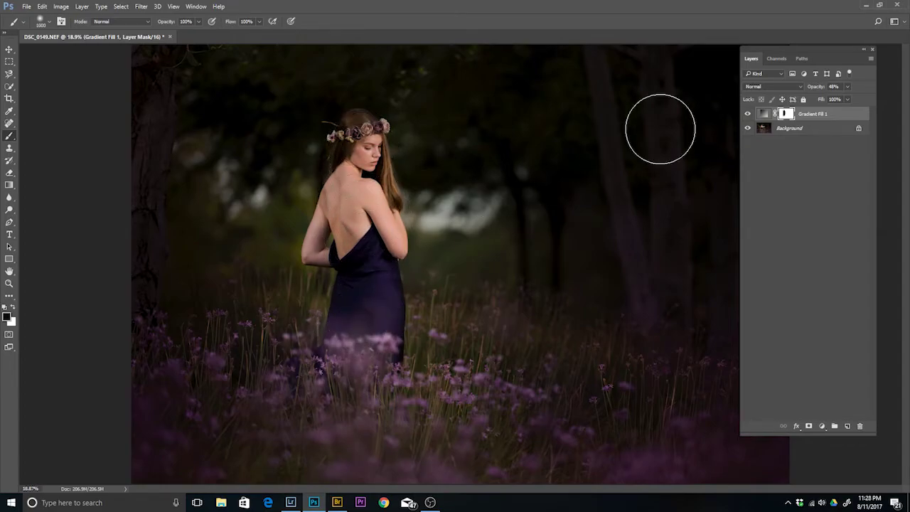
Move the floating Layers panel up and hide the panels to see the whole photo
key("F7")
key("F7")
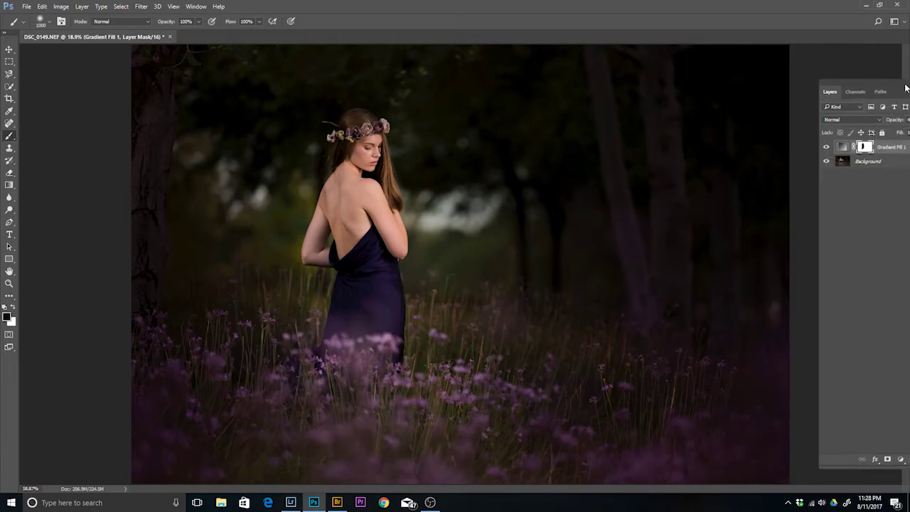
left_click_drag(759, 119, 768, 81)
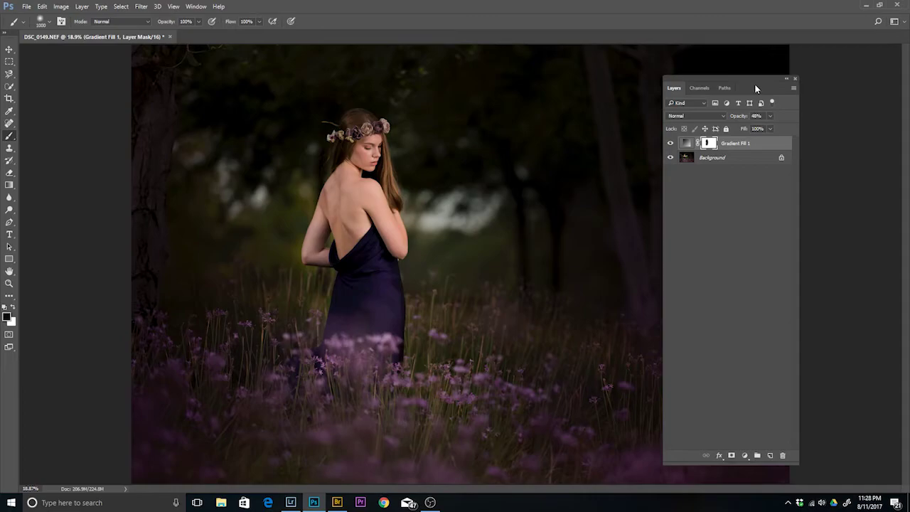
key("F7")
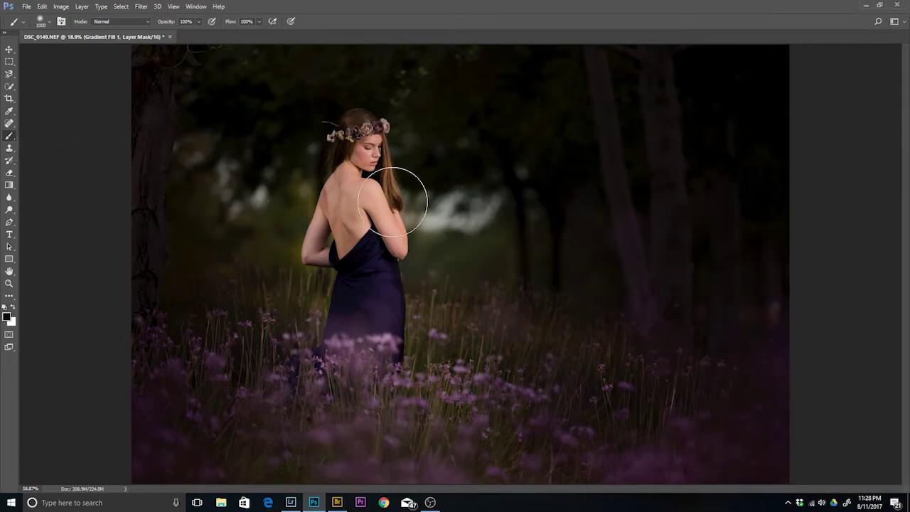
Choose the 4609 light-beam brush preset, enlarge it to 5000 px, and make white the foreground colour
right_click(412, 181)
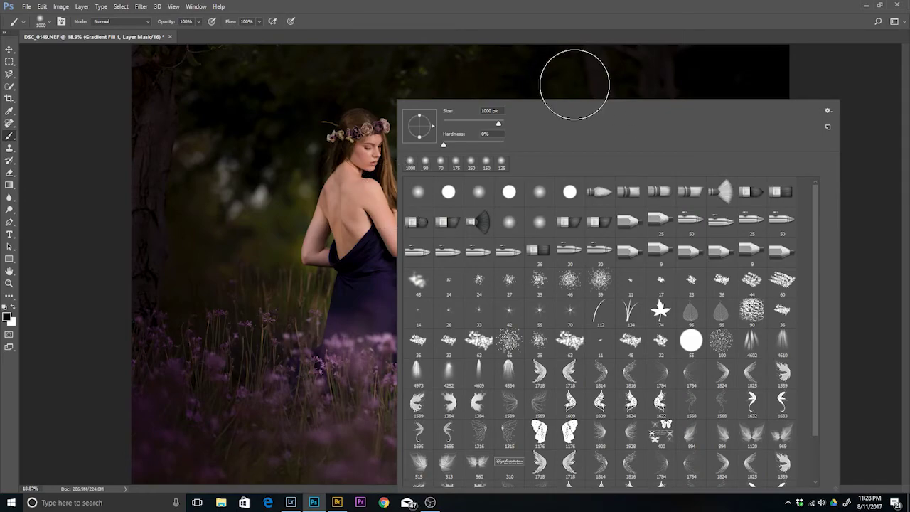
right_click(325, 128)
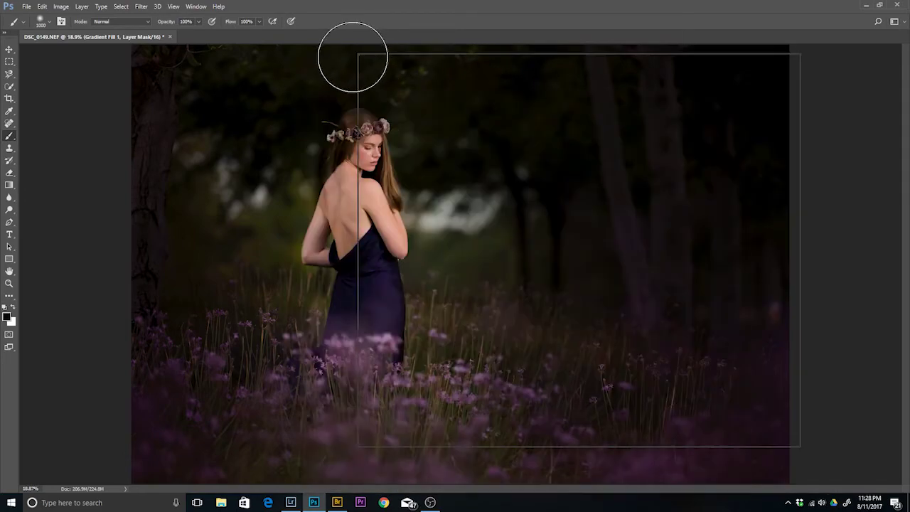
right_click(380, 80)
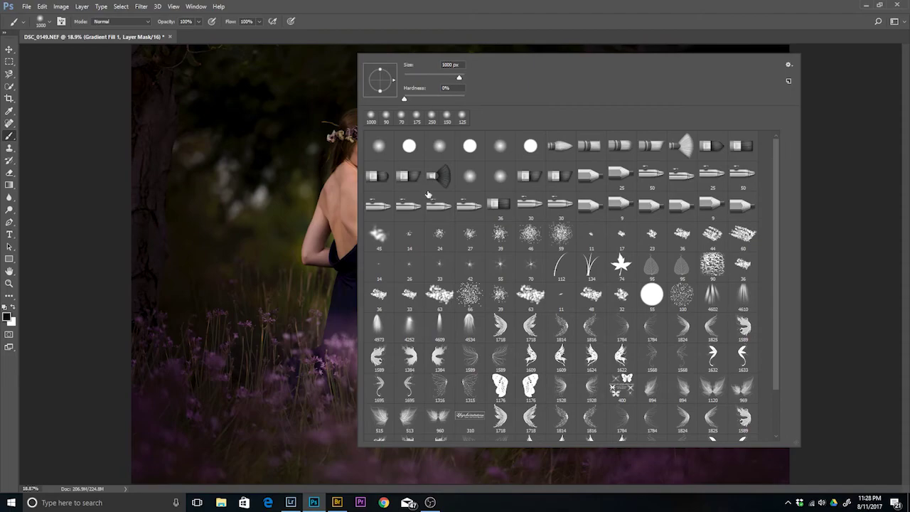
left_click_drag(778, 235, 776, 262)
left_click(445, 284)
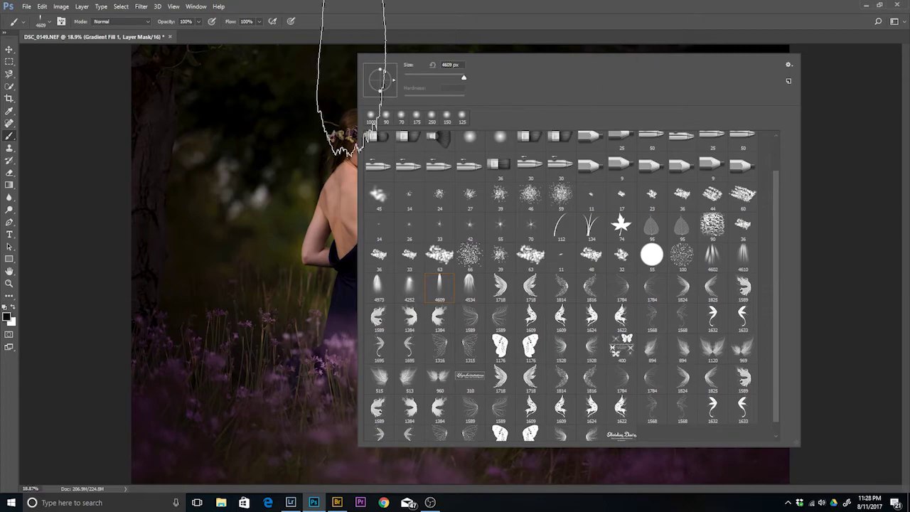
left_click(401, 18)
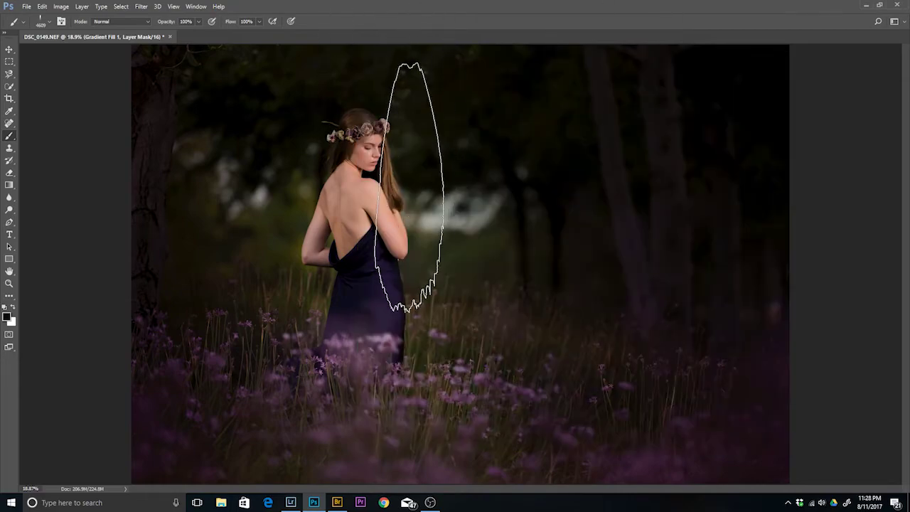
key("bracketright")
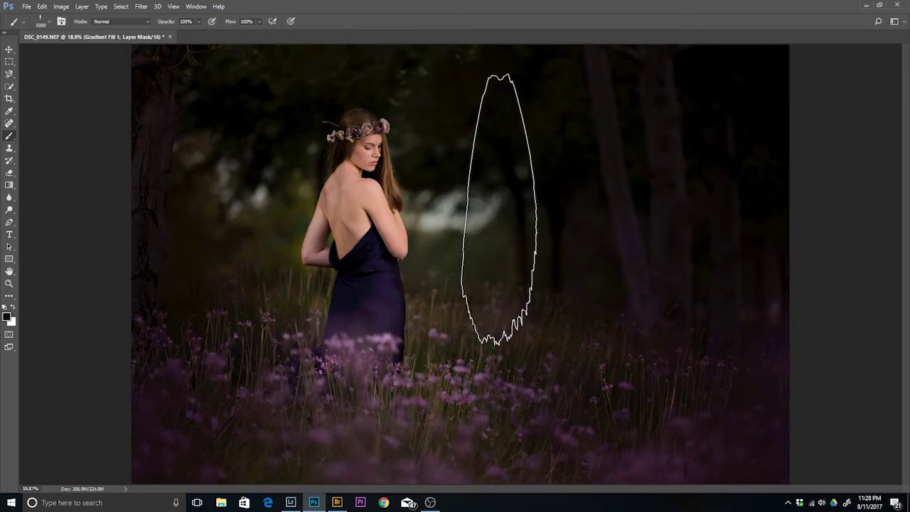
key("x")
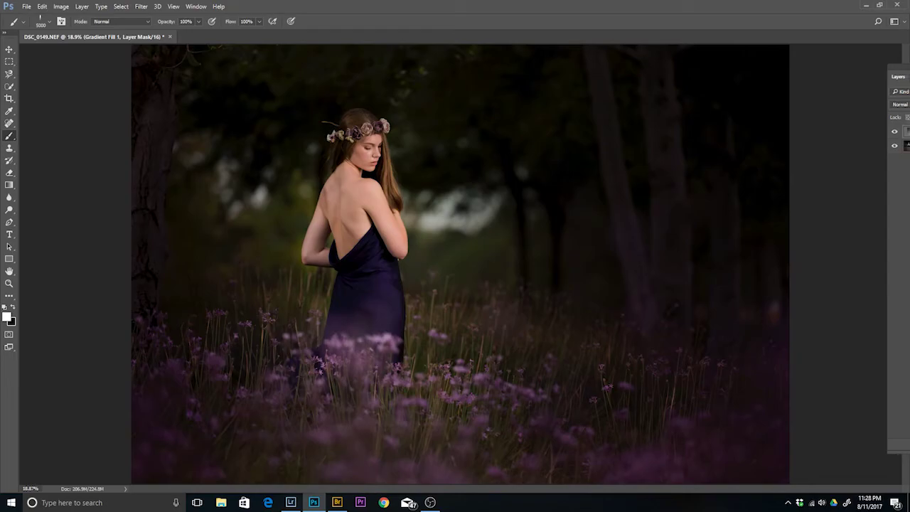
Add a new Layer 1 and stamp a white light beam just right of the woman
left_click_drag(902, 72, 796, 72)
left_click(828, 452)
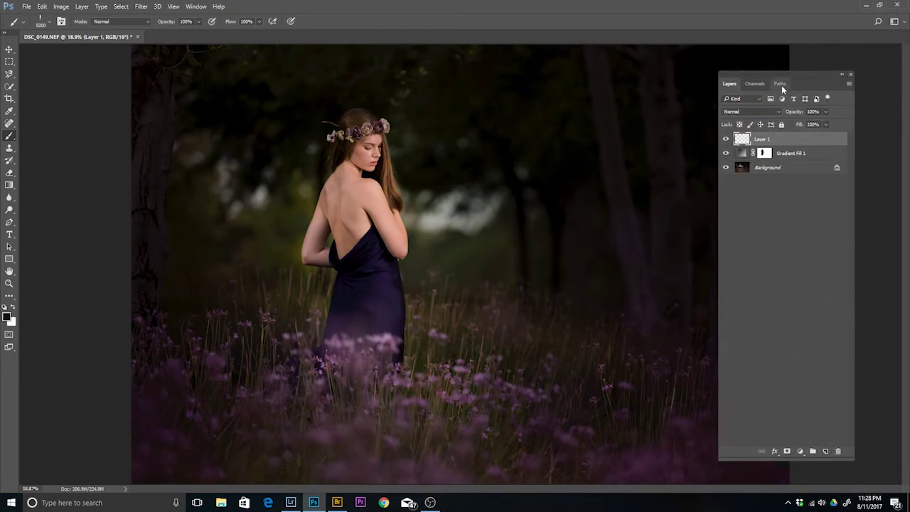
left_click_drag(811, 79, 889, 89)
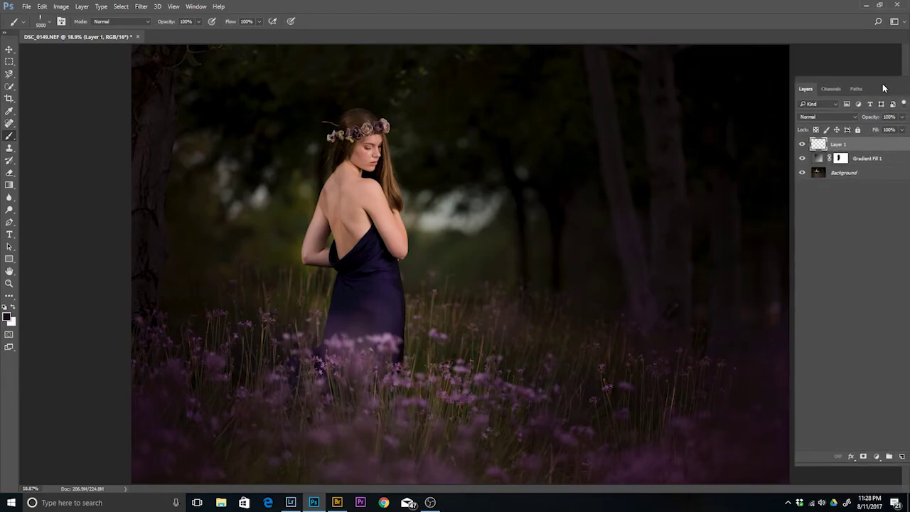
left_click(554, 171)
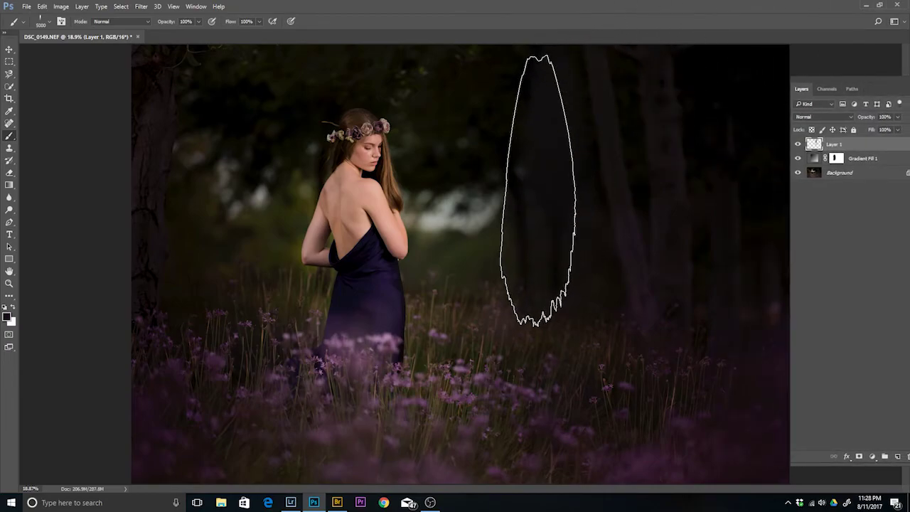
key("ctrl+z")
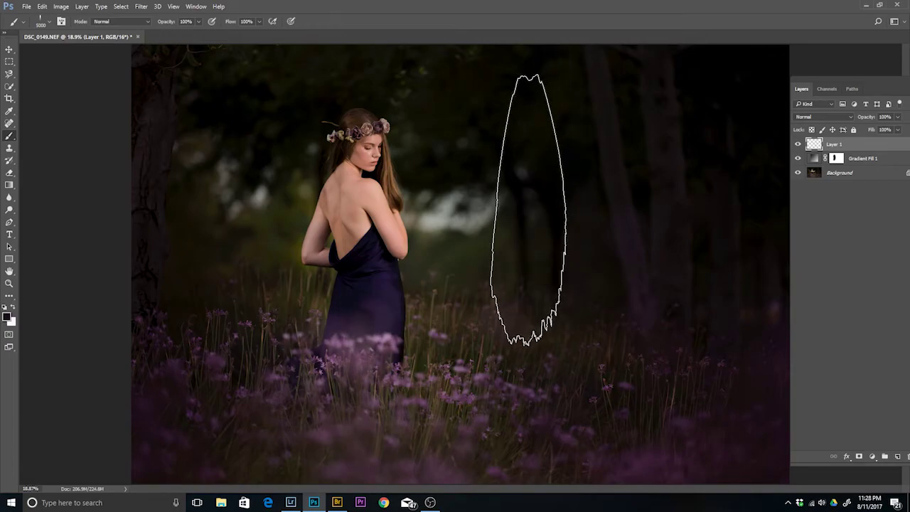
key("x")
left_click(529, 210)
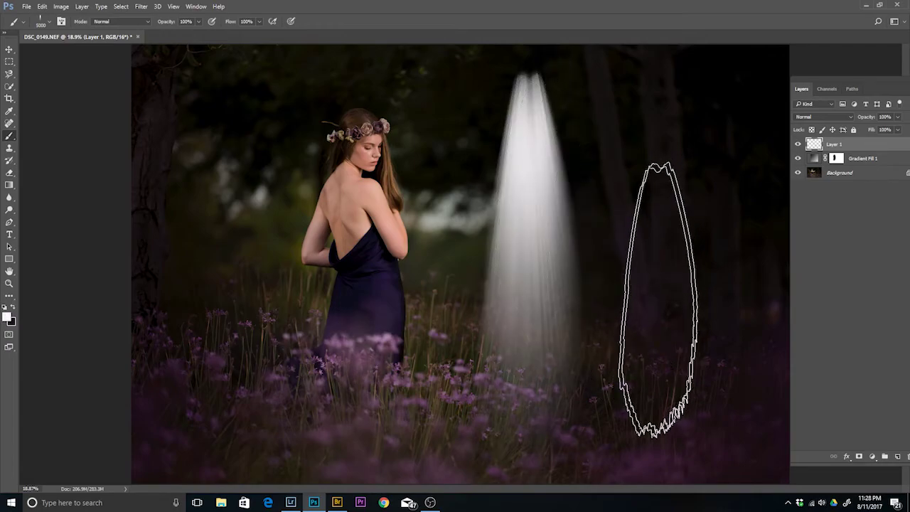
key("ctrl+t")
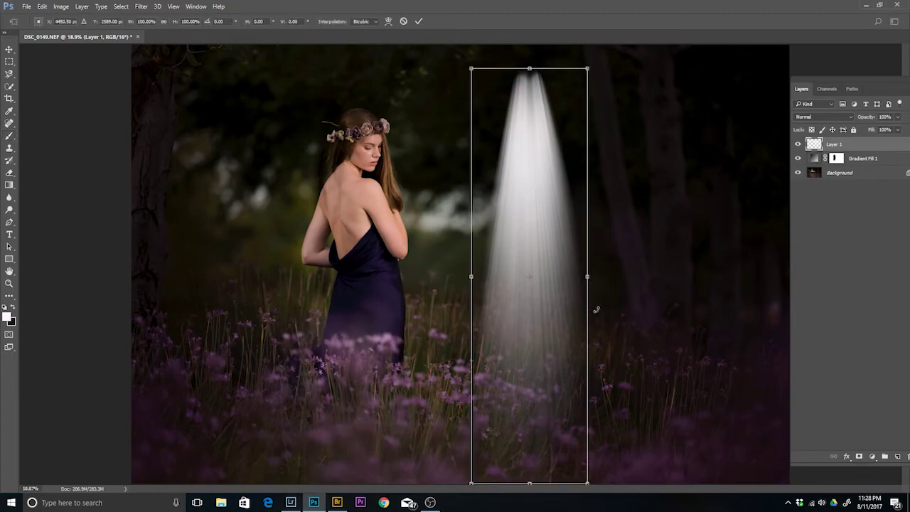
Rotate the beam about 23°, widen and lengthen it, and move it over the woman's head
left_click_drag(596, 309, 645, 319)
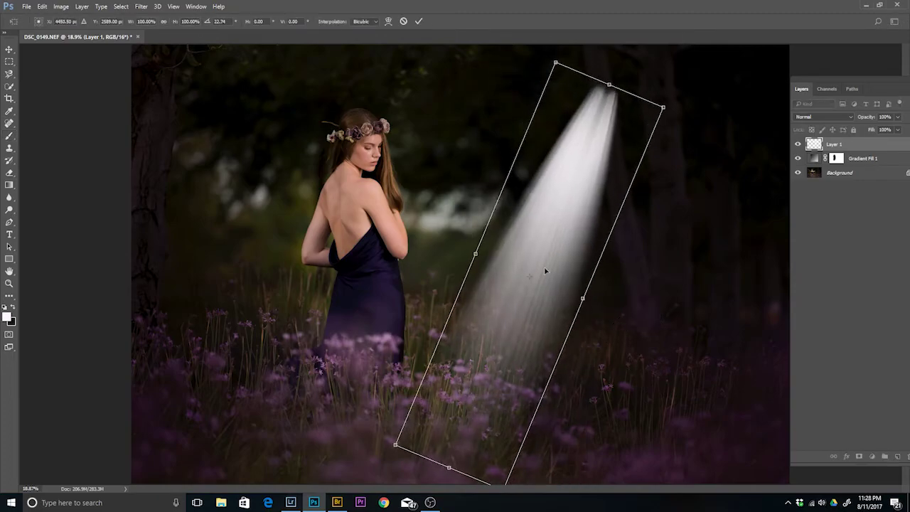
left_click_drag(475, 253, 393, 217)
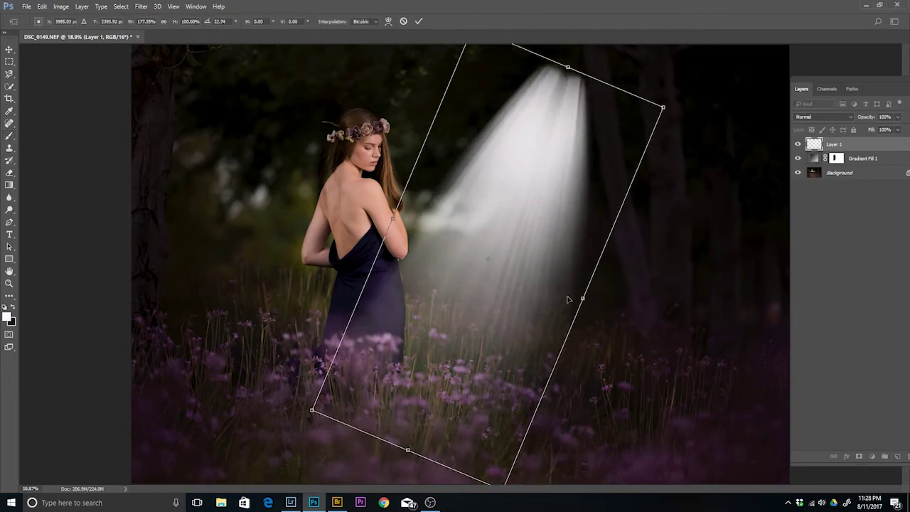
left_click_drag(584, 298, 603, 303)
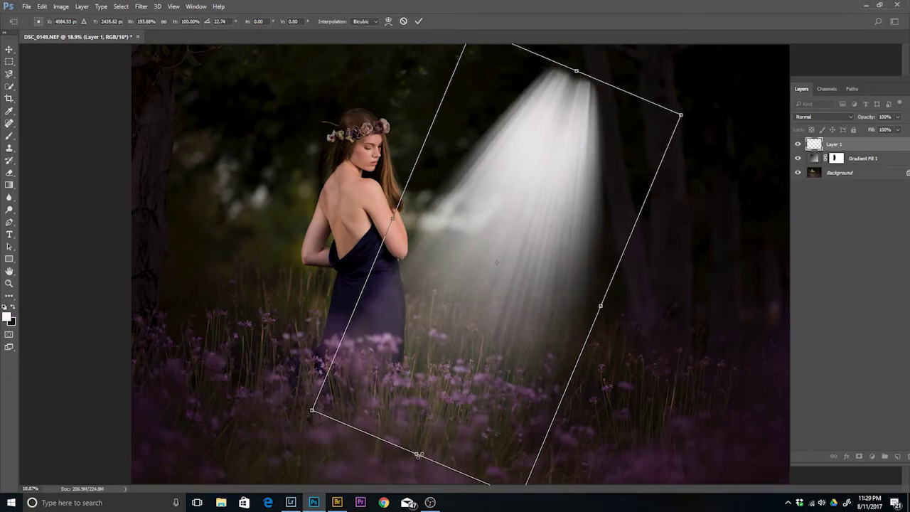
mouse_move(418, 455)
left_mouse_down()
mouse_move(392, 475)
mouse_move(334, 491)
left_mouse_up()
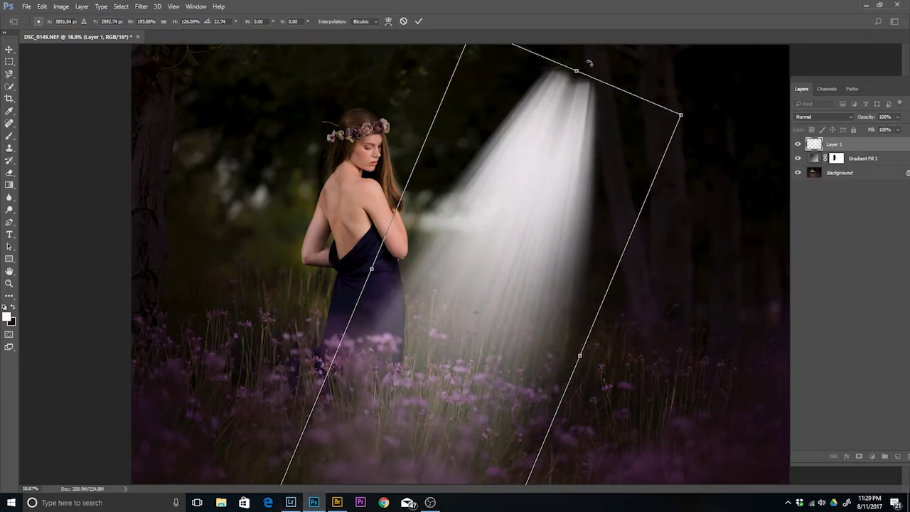
left_click_drag(578, 69, 598, 29)
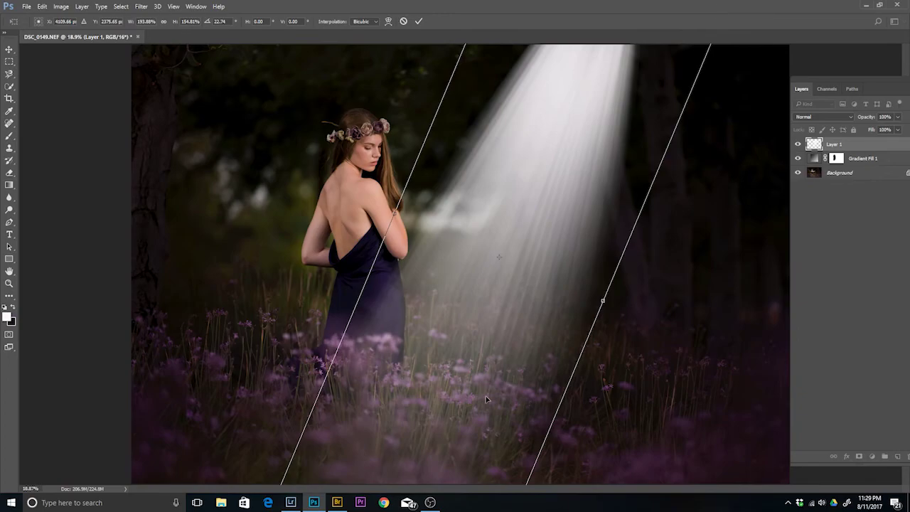
mouse_move(488, 398)
left_mouse_down()
mouse_move(449, 213)
mouse_move(409, 266)
left_mouse_up()
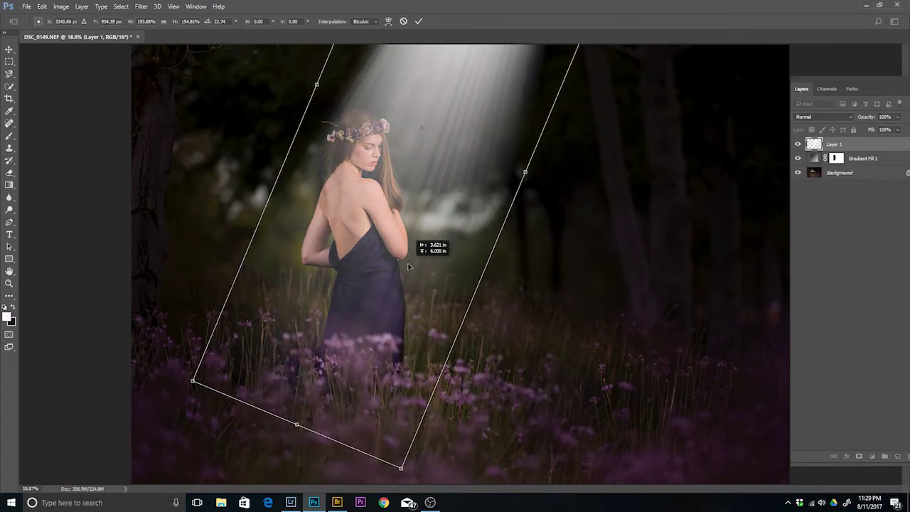
Refine the beam to about 25°, widen and shift it down-left across the woman, and apply
mouse_move(618, 192)
left_mouse_down()
mouse_move(642, 187)
mouse_move(630, 195)
left_mouse_up()
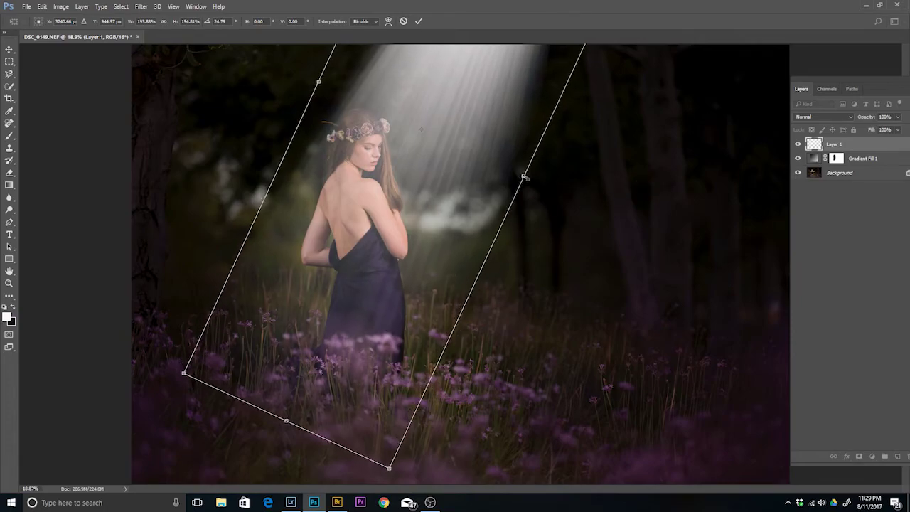
left_click_drag(524, 177, 559, 191)
left_click_drag(482, 231, 474, 218)
left_click_drag(299, 416, 256, 448)
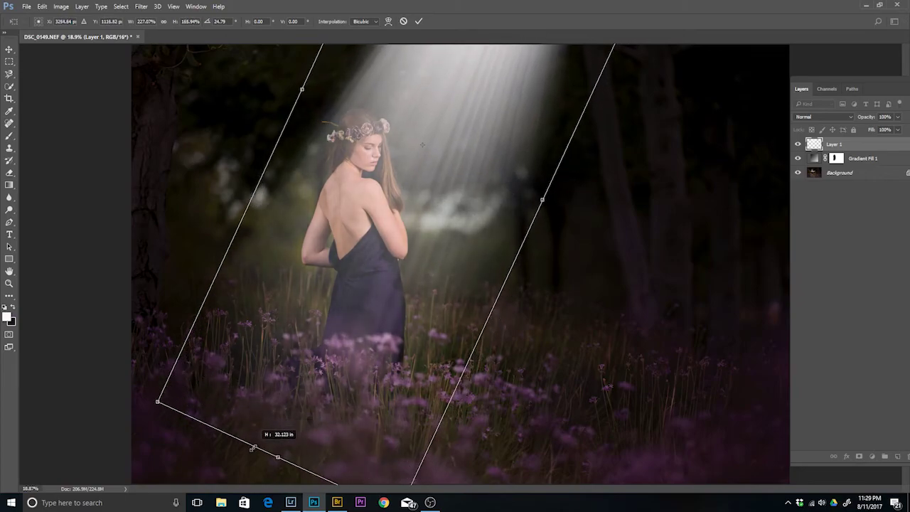
left_click_drag(341, 373, 324, 394)
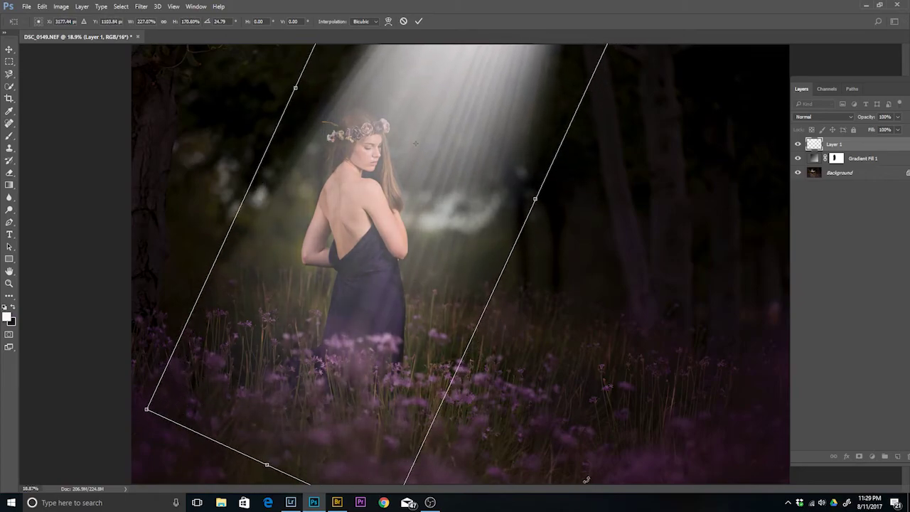
left_click(420, 21)
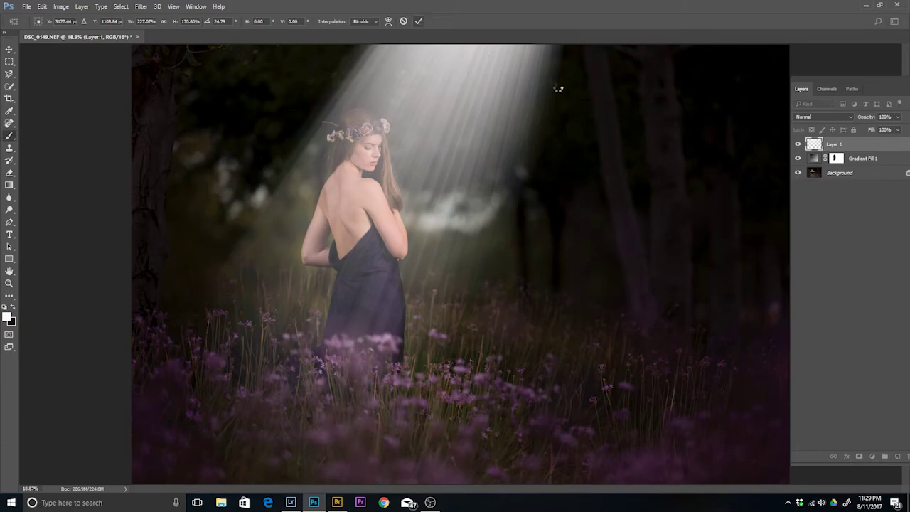
Fade the light-beam Layer 1 to about 22% opacity
key("b")
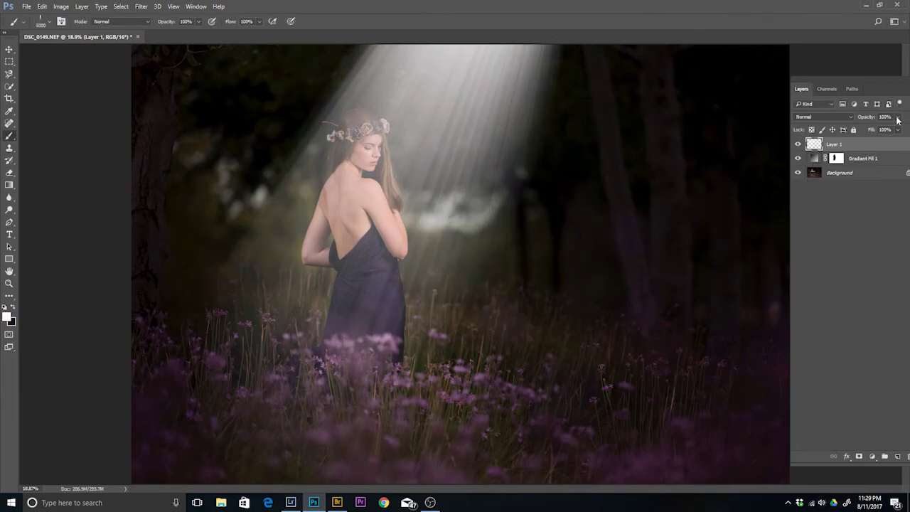
left_click(898, 118)
left_click(867, 130)
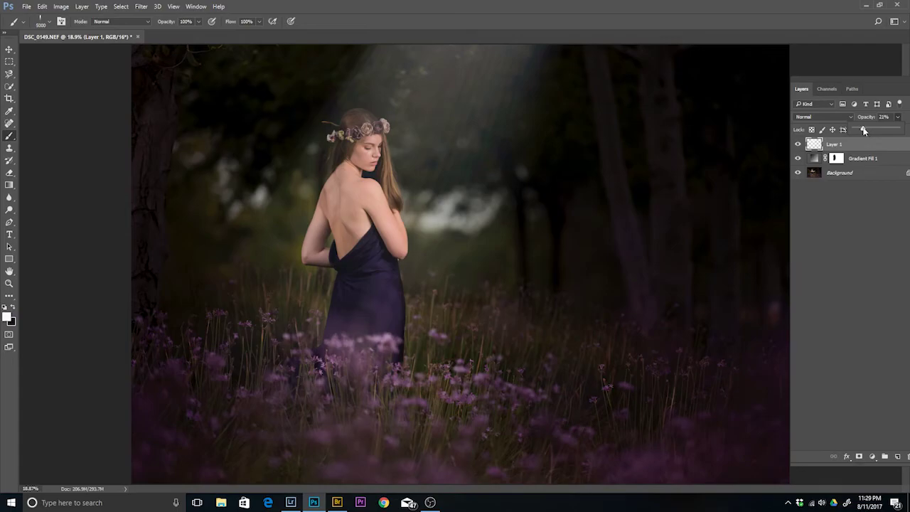
left_click_drag(865, 130, 866, 130)
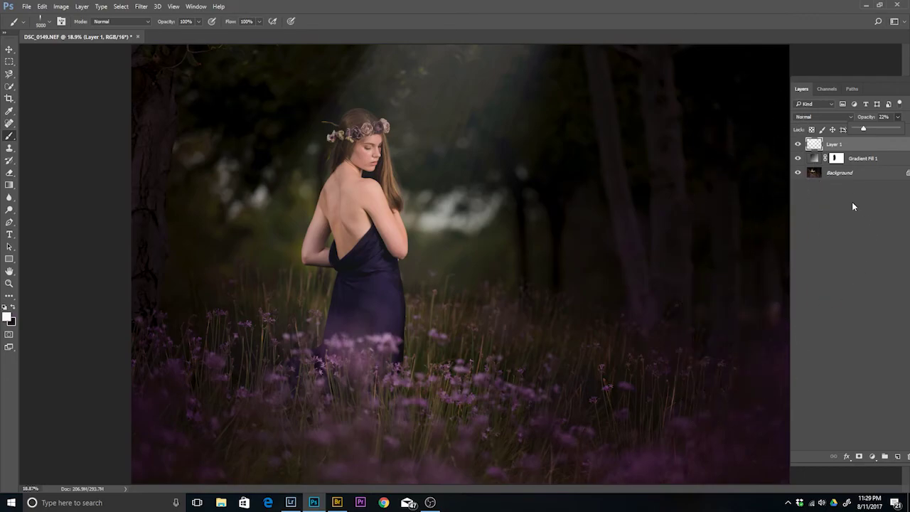
Flatten all layers into the Background, then save and close DSC_0149-Edit.tif
left_click(877, 165, "shift")
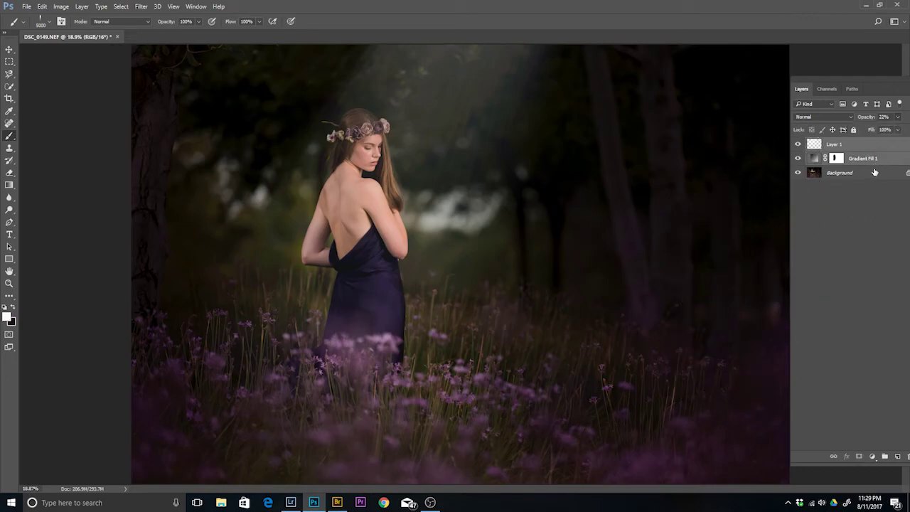
left_click(871, 177, "shift")
right_click(850, 158)
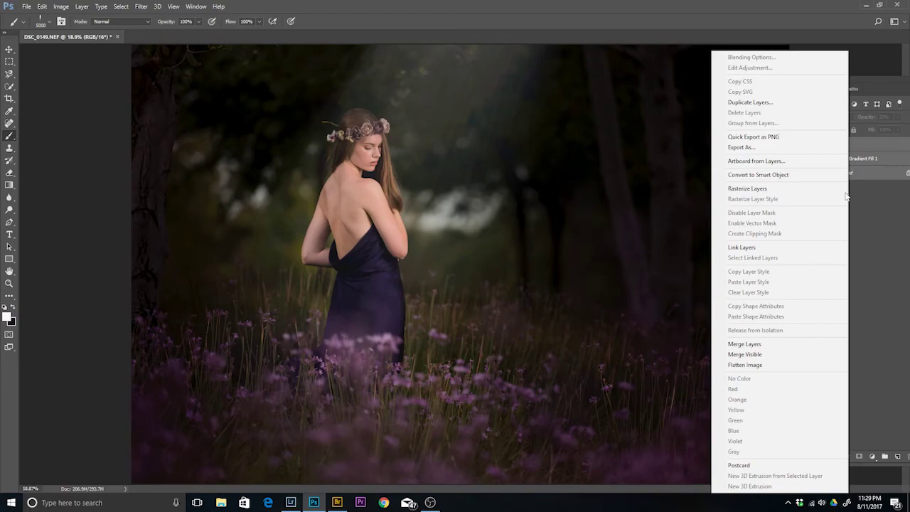
left_click(772, 366)
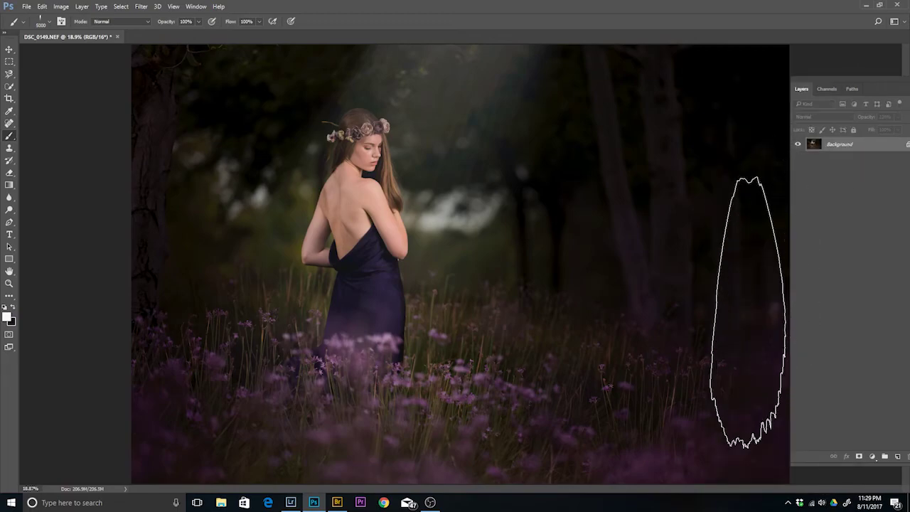
mouse_move(875, 83)
left_mouse_down()
mouse_move(830, 82)
mouse_move(813, 163)
mouse_move(797, 95)
left_mouse_up()
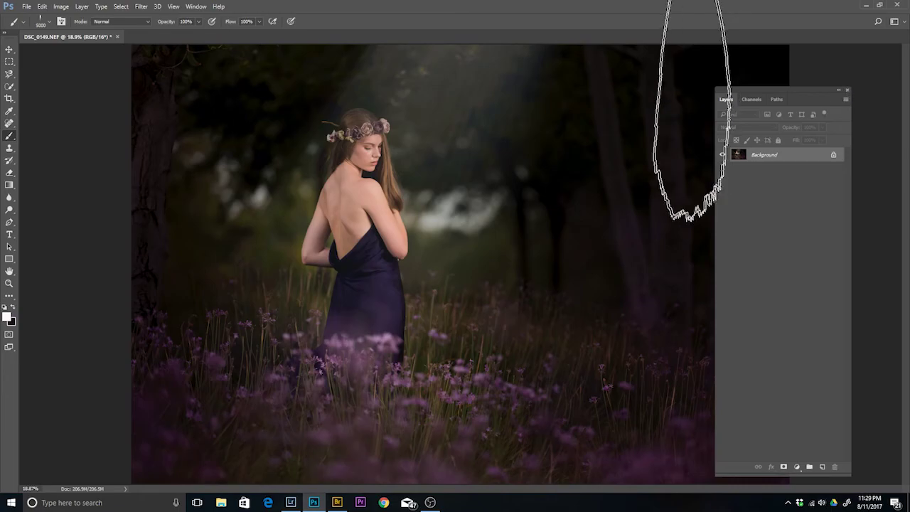
key("ctrl+s")
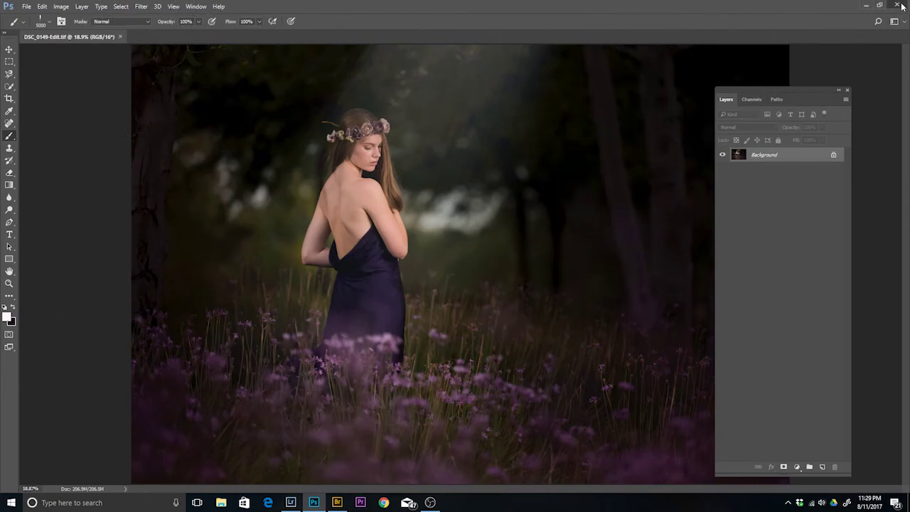
key("ctrl+w")
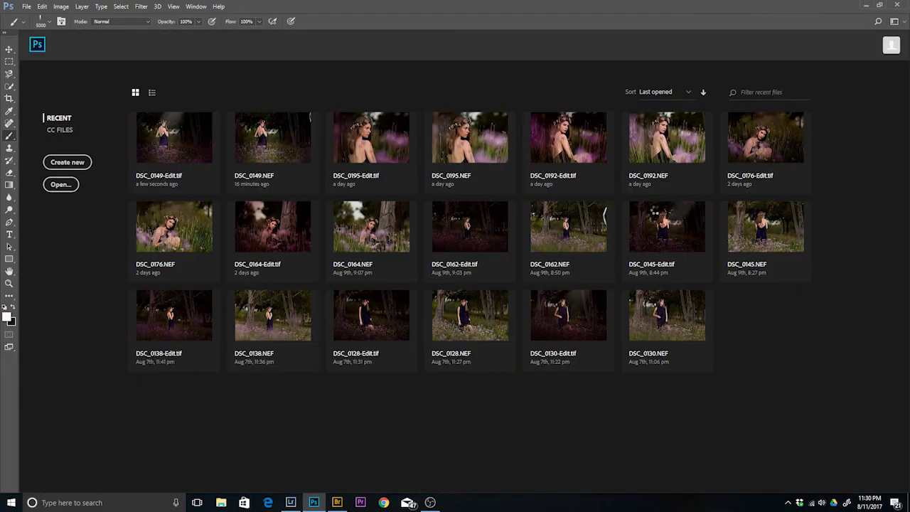
Switch to Lightroom and scroll through the Develop panels for DSC_0149-Edit.tif
left_click(291, 503)
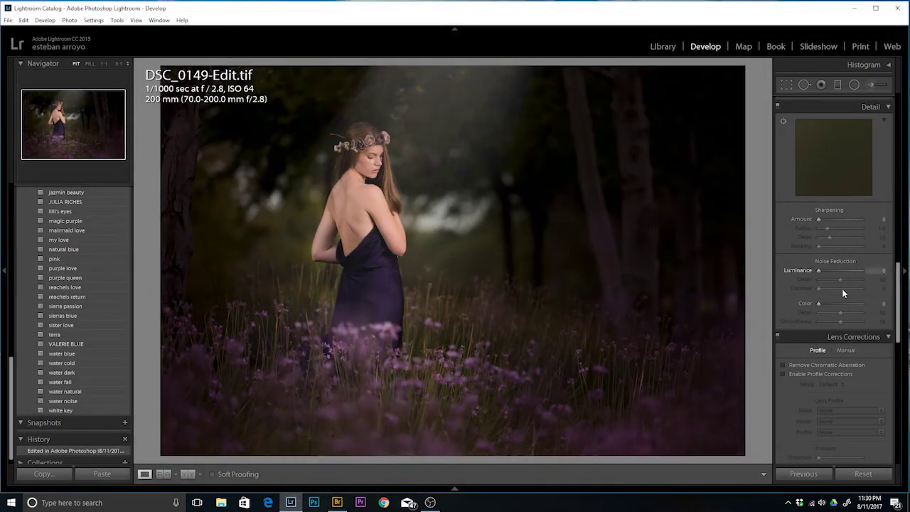
left_click_drag(898, 286, 896, 83)
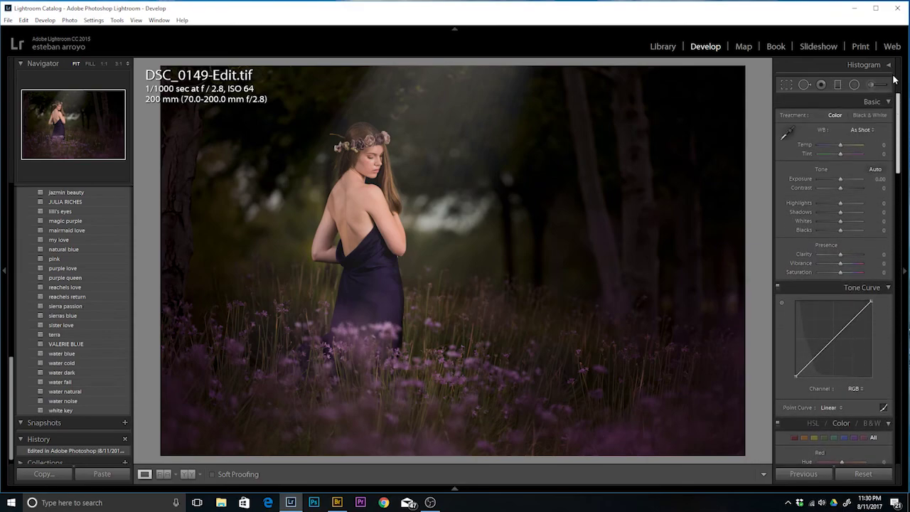
scroll(867, 384, "down", 5)
scroll(867, 384, "down", 5)
scroll(867, 384, "down", 5)
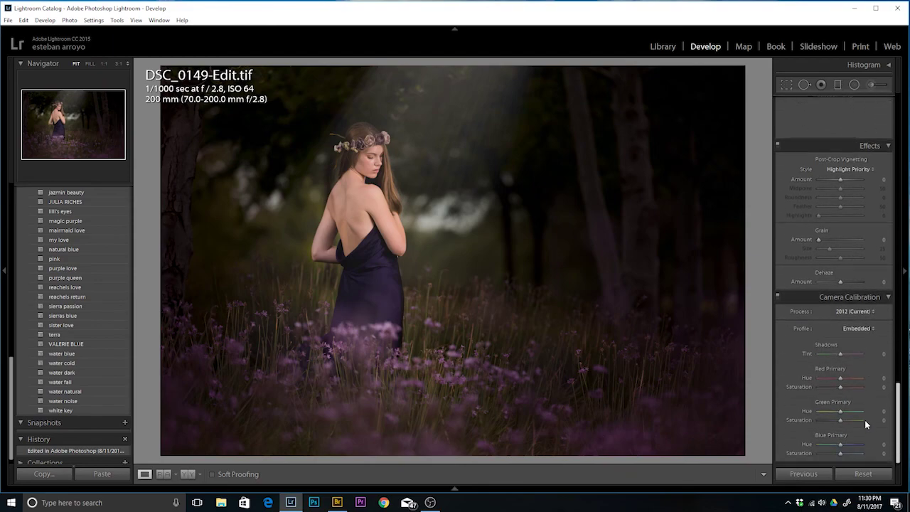
scroll(866, 416, "up", 5)
scroll(871, 226, "up", 10)
scroll(865, 116, "up", 1)
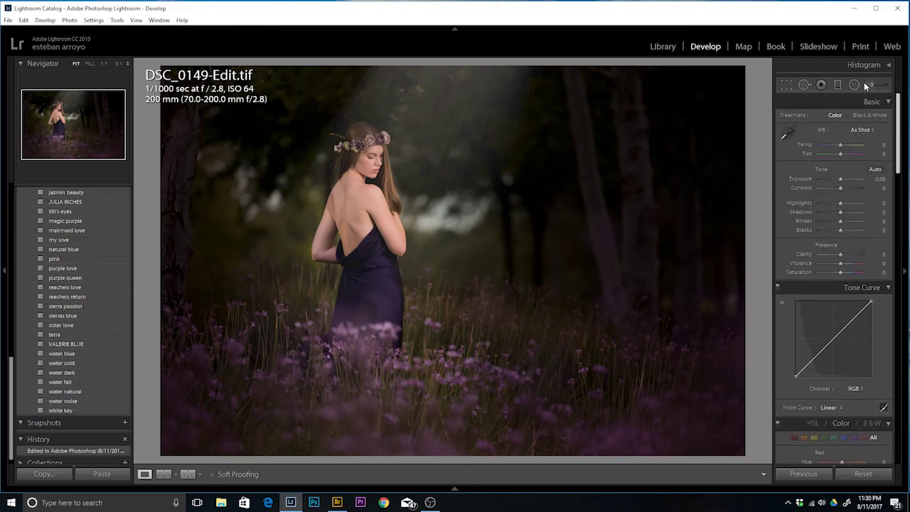
scroll(867, 185, "down", 5)
scroll(869, 264, "down", 5)
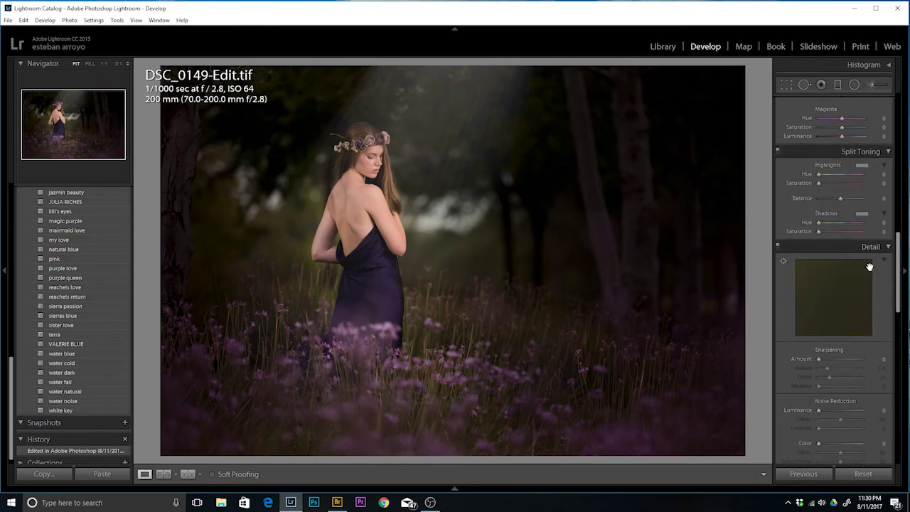
Check the woman's face at 1:1, then reset DSC_0149.NEF to default develop settings
left_click(354, 168)
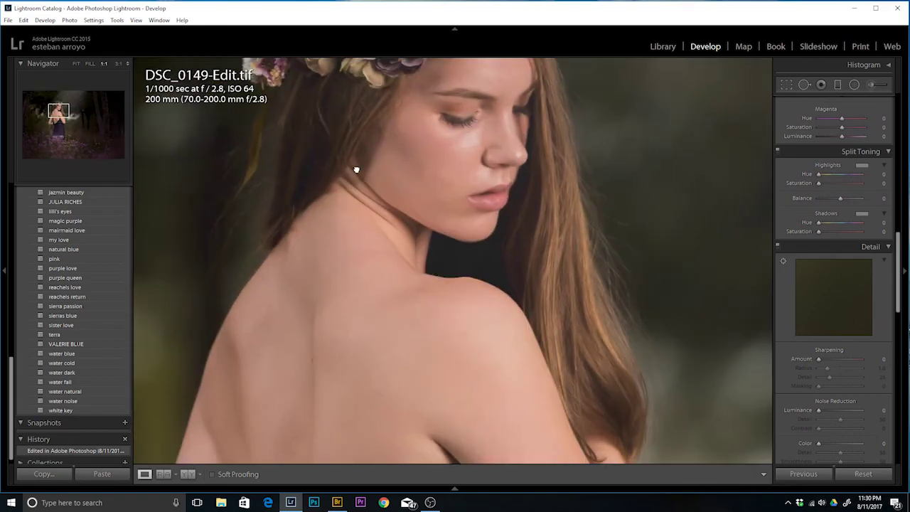
left_click(356, 171)
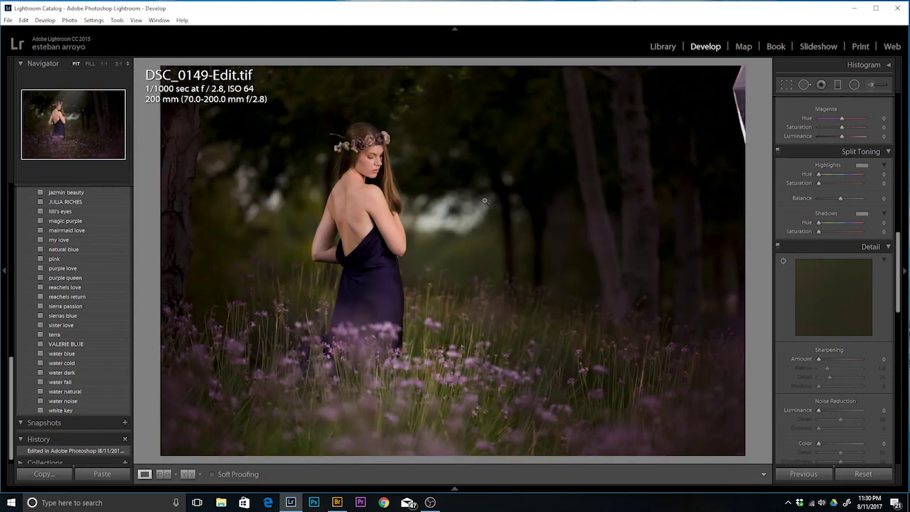
left_click(863, 474)
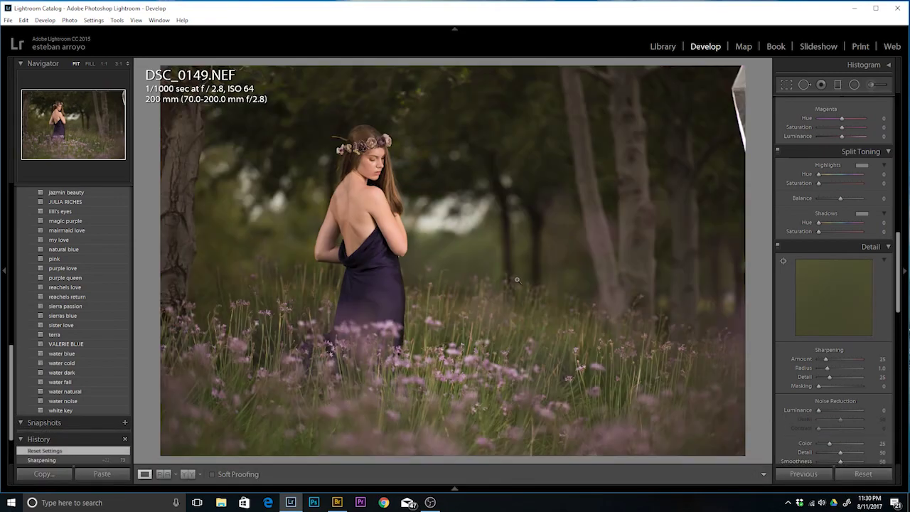